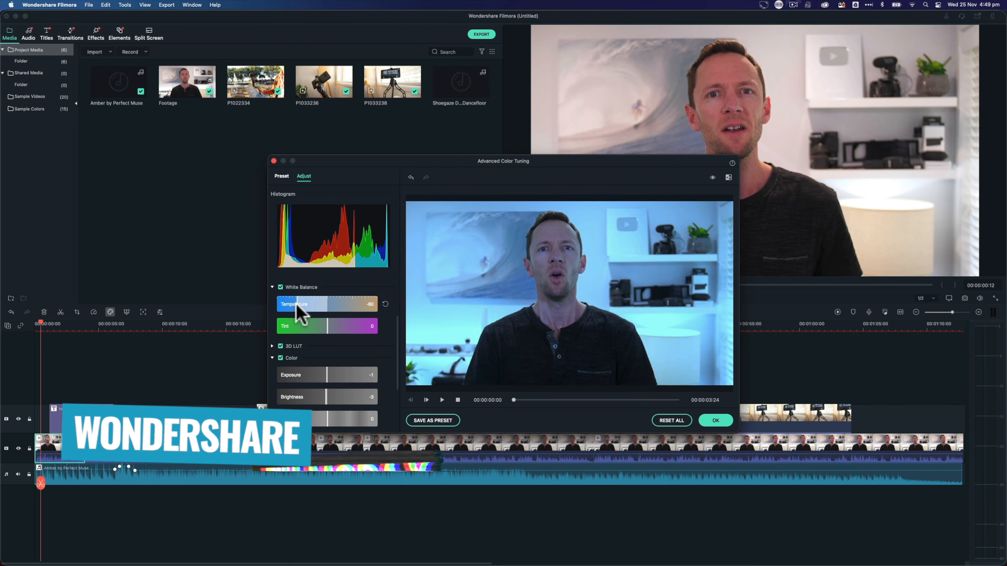
# Step: Raise the footage's white balance Temperature toward neutral in Advanced Color Tuning
pyautogui.moveTo(300, 303); pyautogui.dragTo(327, 310)
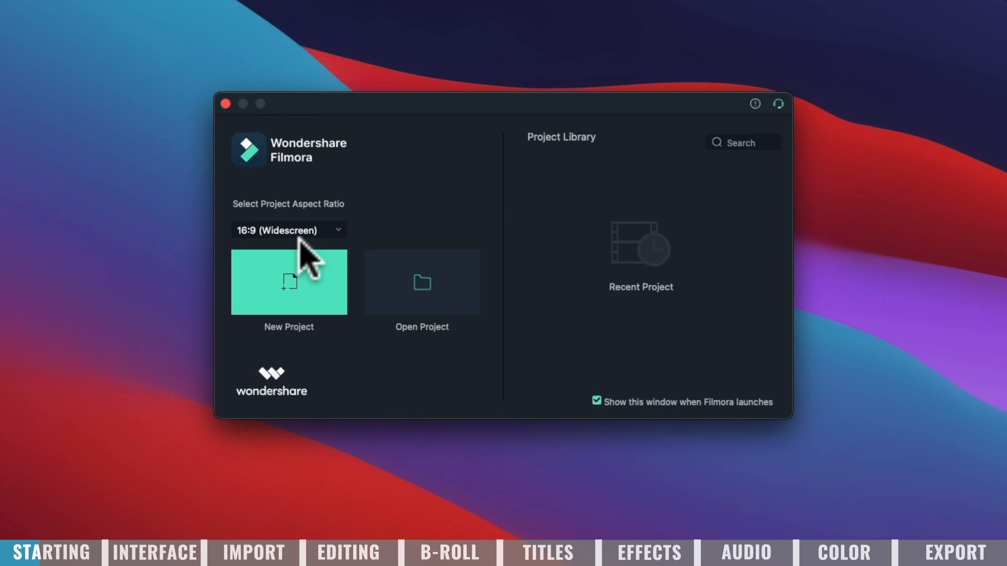
# Step: Create a new project with the 16:9 (Widescreen) aspect ratio
pyautogui.click(318, 229)
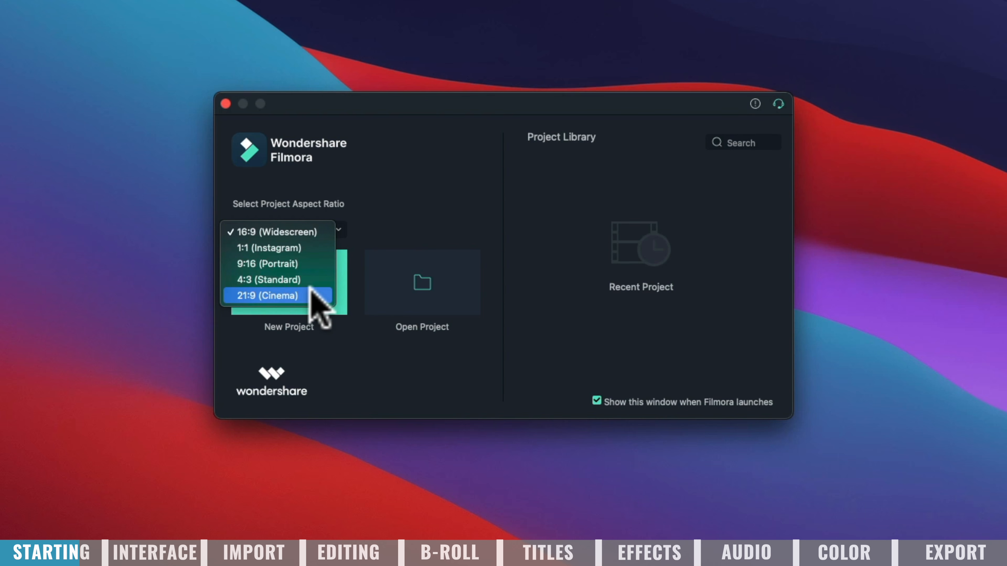
pyautogui.click(280, 232)
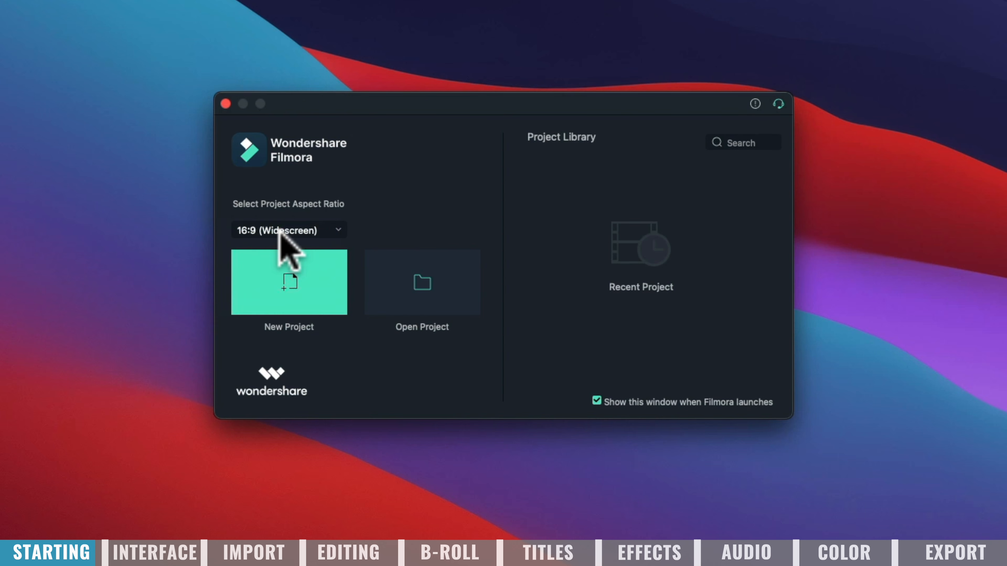
pyautogui.click(298, 290)
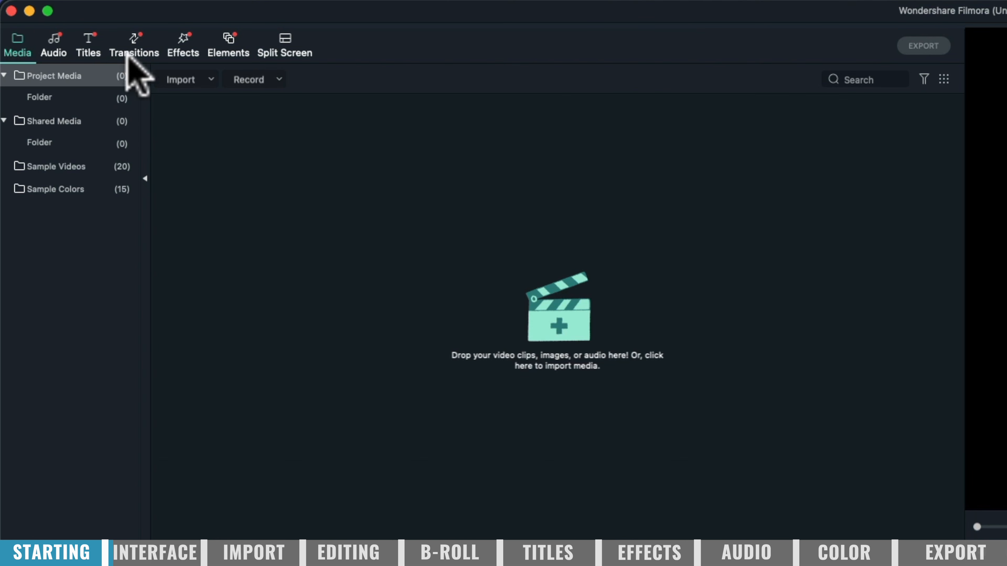
# Step: Look through the audio, titles, transitions, effects, elements and split screen libraries, and return to the project media
pyautogui.click(54, 35)
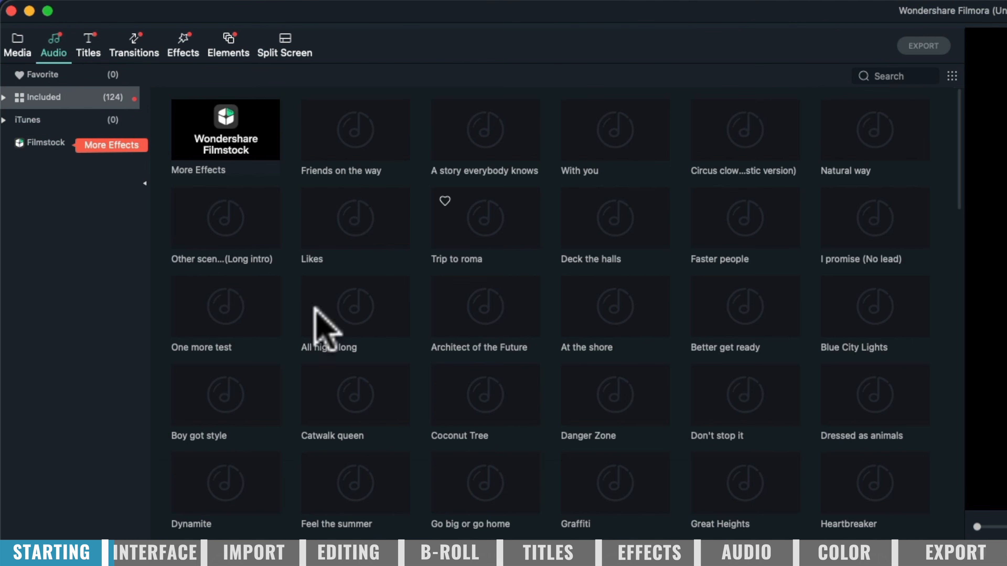
pyautogui.click(90, 40)
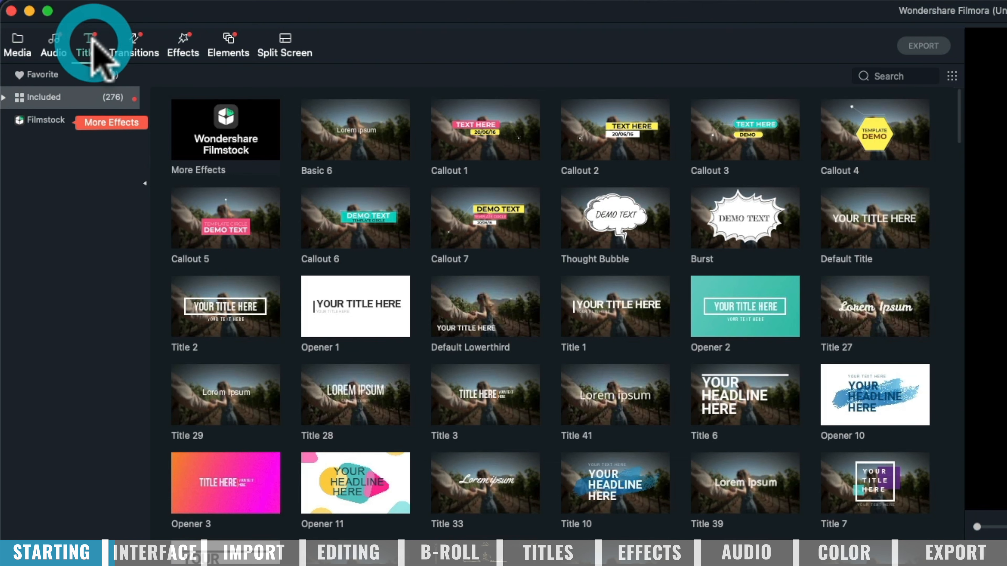
pyautogui.click(134, 39)
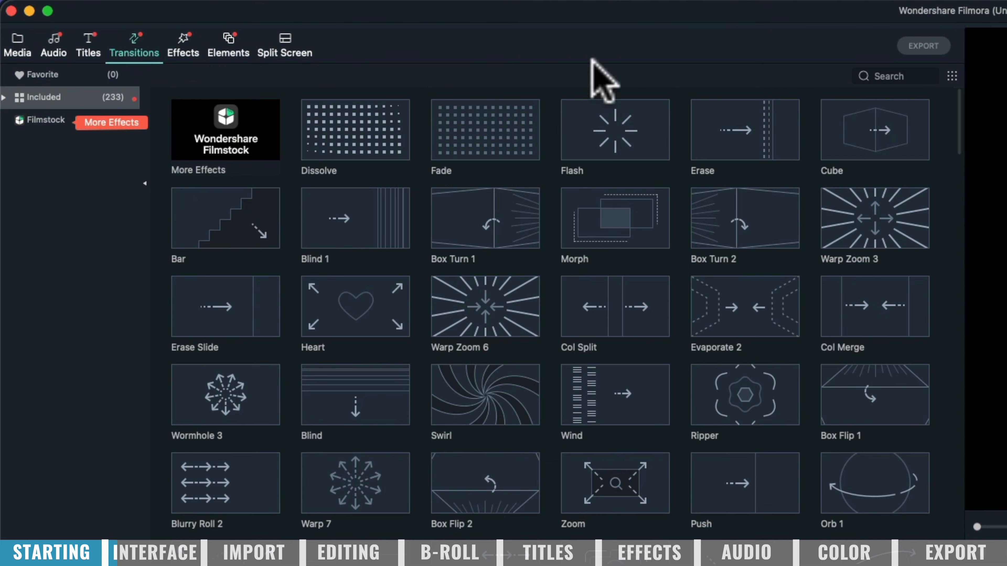
pyautogui.click(181, 47)
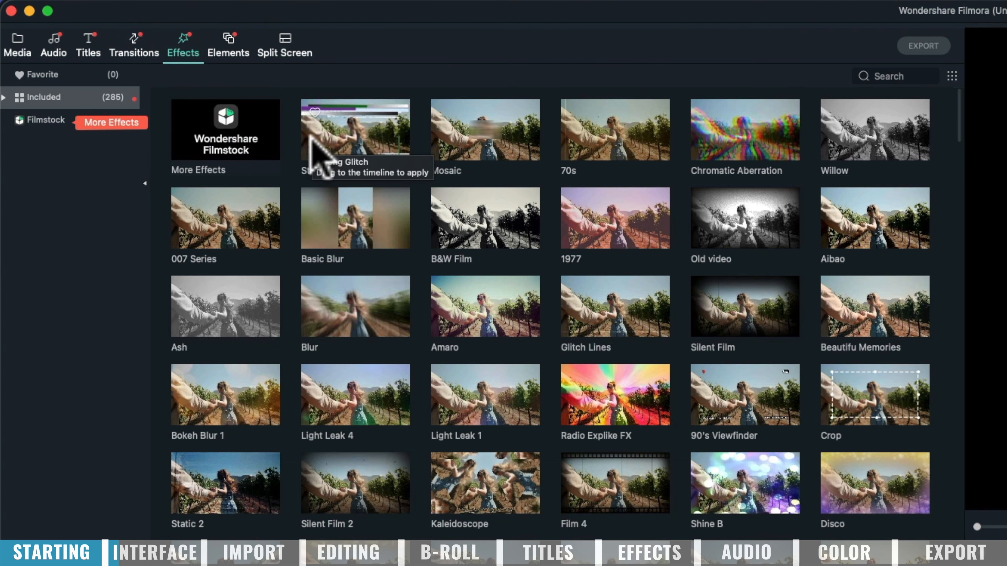
pyautogui.click(231, 46)
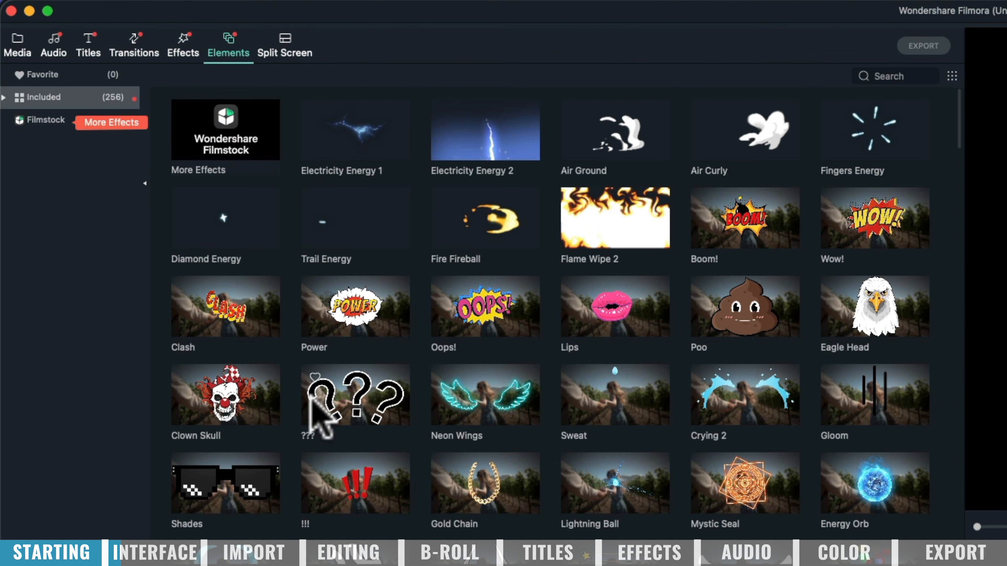
pyautogui.click(281, 42)
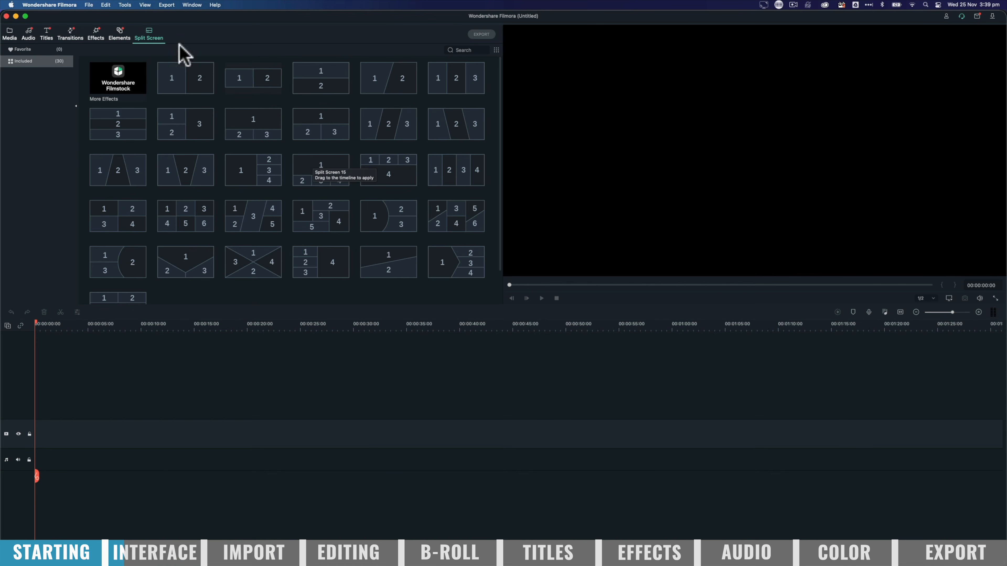
pyautogui.click(12, 33)
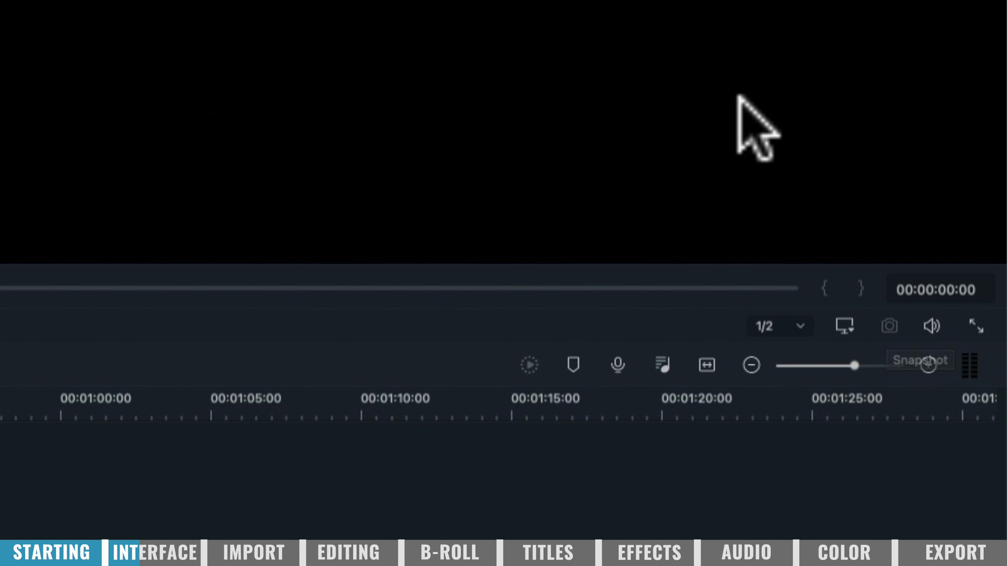
# Step: Open the project settings and choose the 16:9 (Widescreen) aspect ratio with a 1920 x 1080 (Full HD) resolution
pyautogui.click(845, 326)
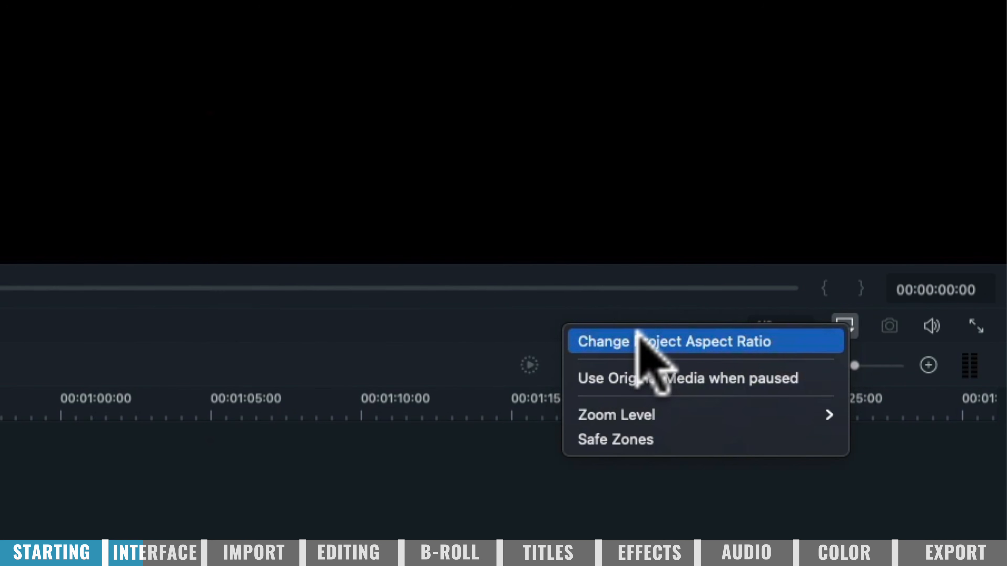
pyautogui.click(704, 341)
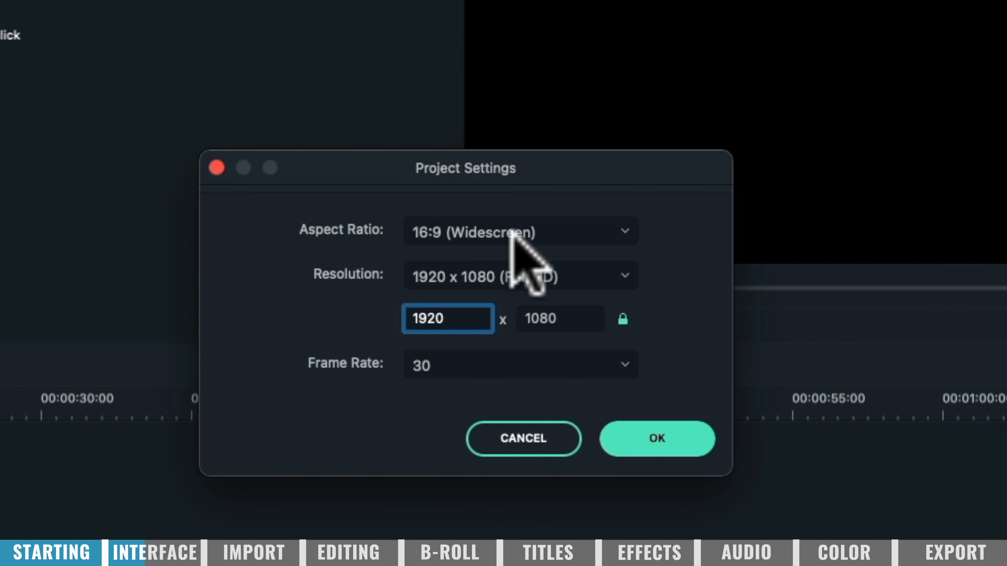
pyautogui.click(456, 225)
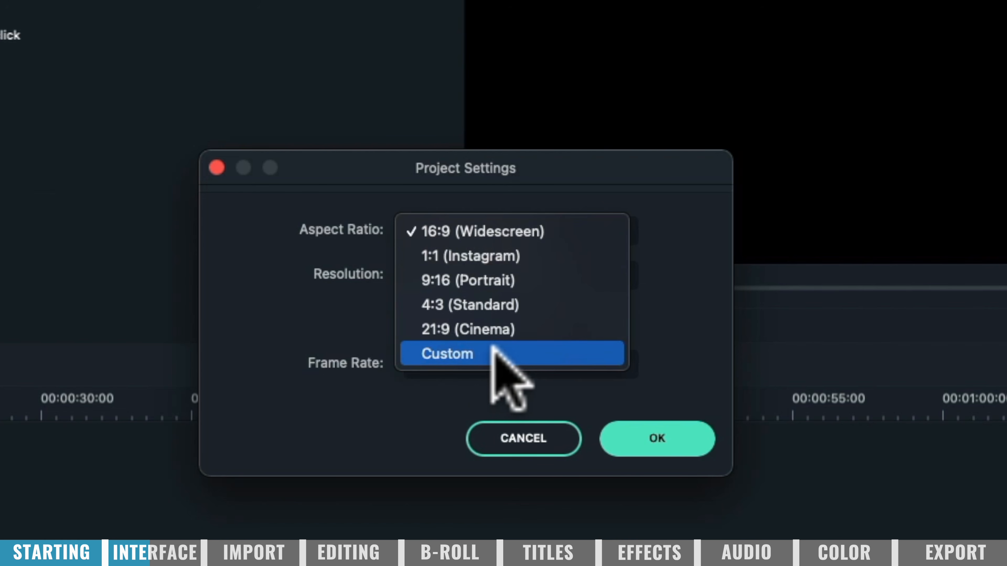
pyautogui.click(557, 232)
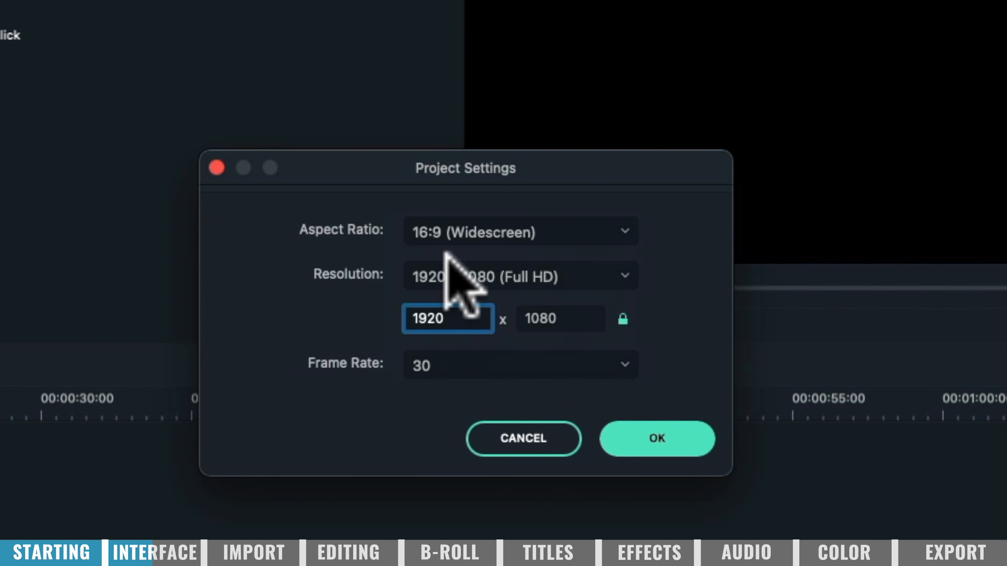
pyautogui.click(567, 275)
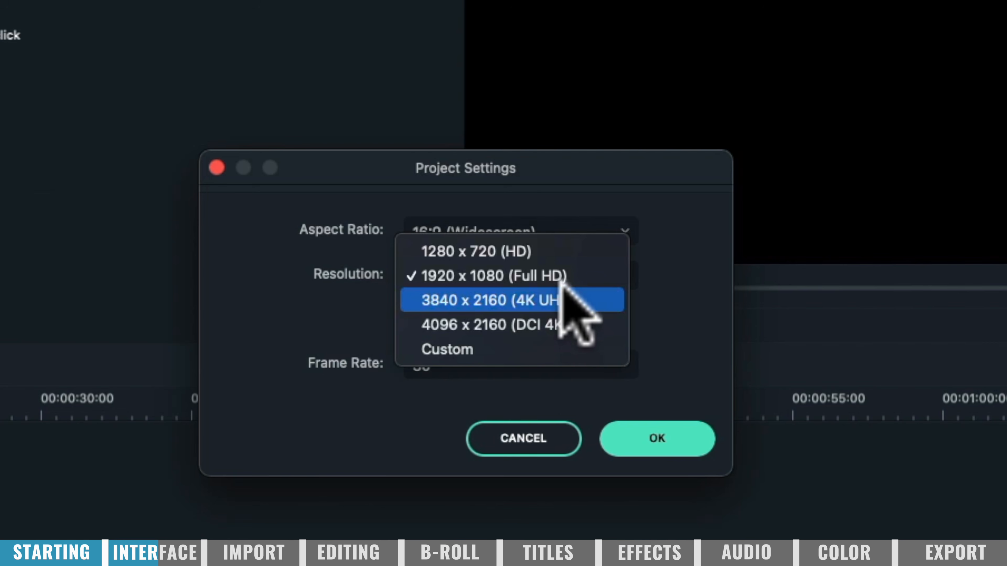
pyautogui.click(559, 274)
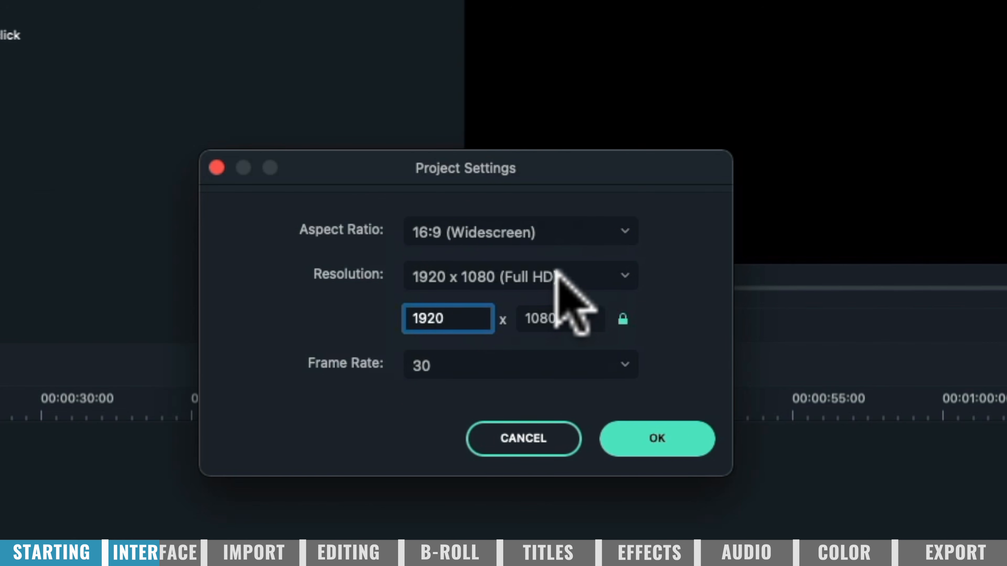
# Step: Set the project frame rate to 25 and apply the project settings
pyautogui.click(492, 367)
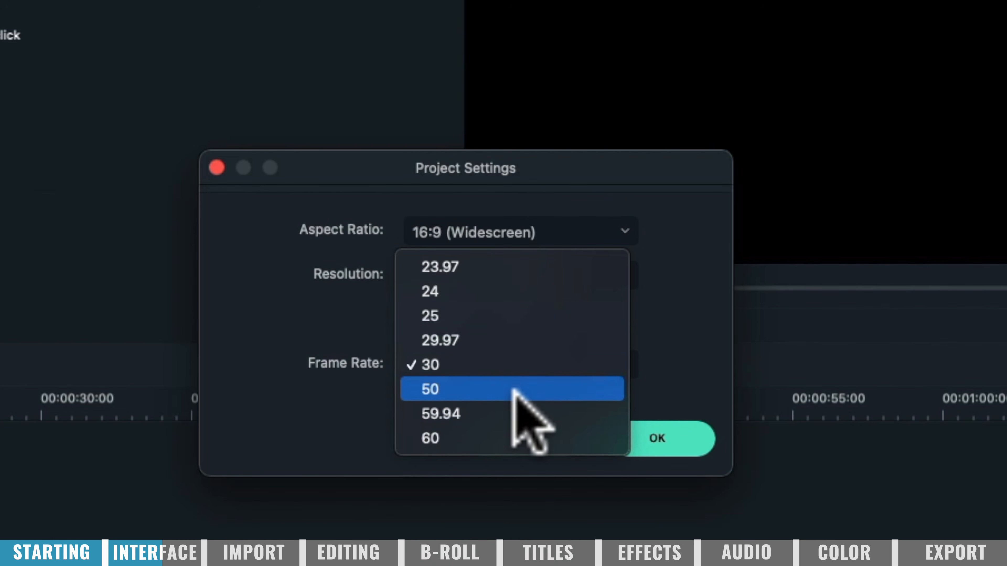
pyautogui.click(643, 343)
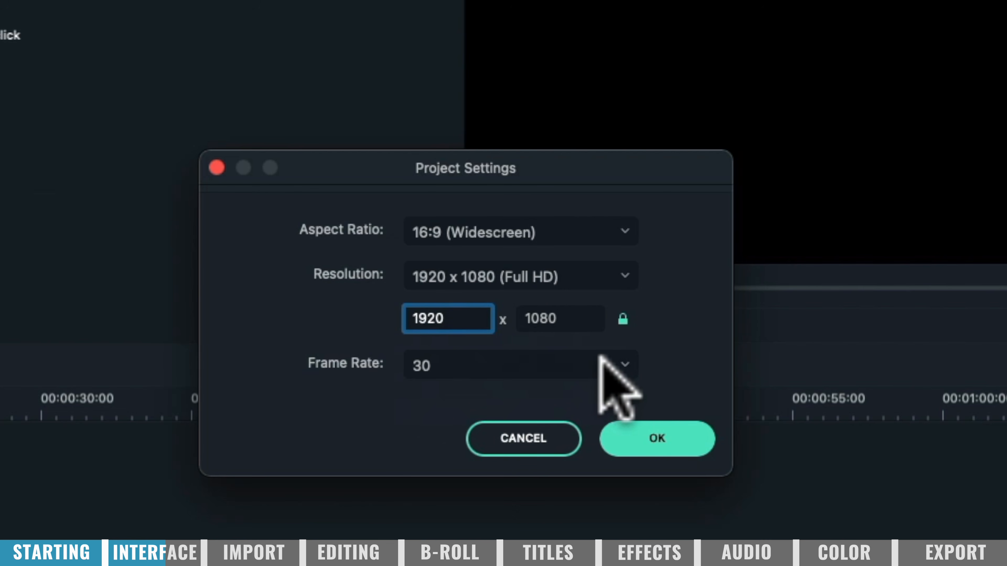
pyautogui.click(603, 365)
pyautogui.click(588, 315)
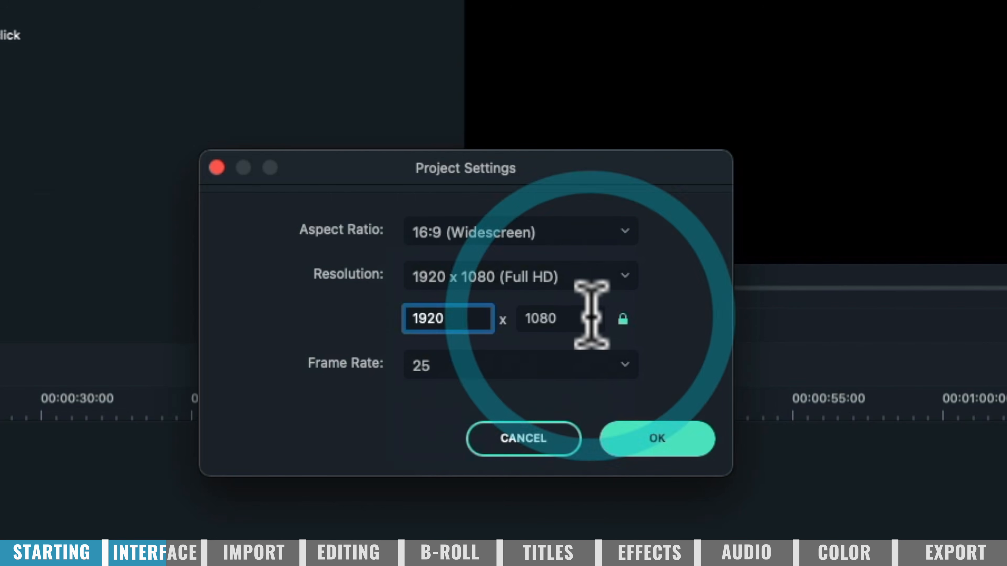
pyautogui.click(655, 438)
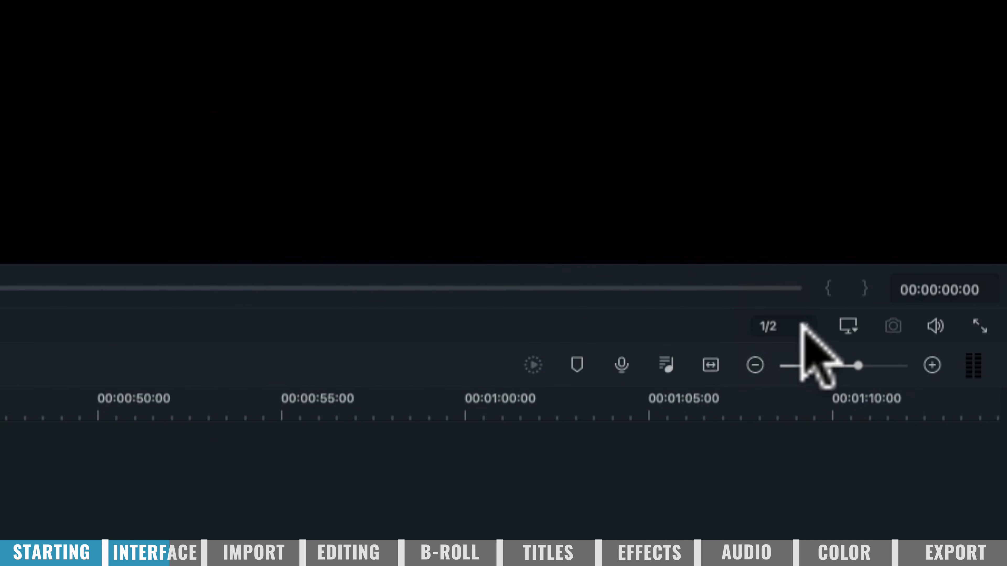
# Step: Look over the playback quality options available for the preview
pyautogui.click(967, 326)
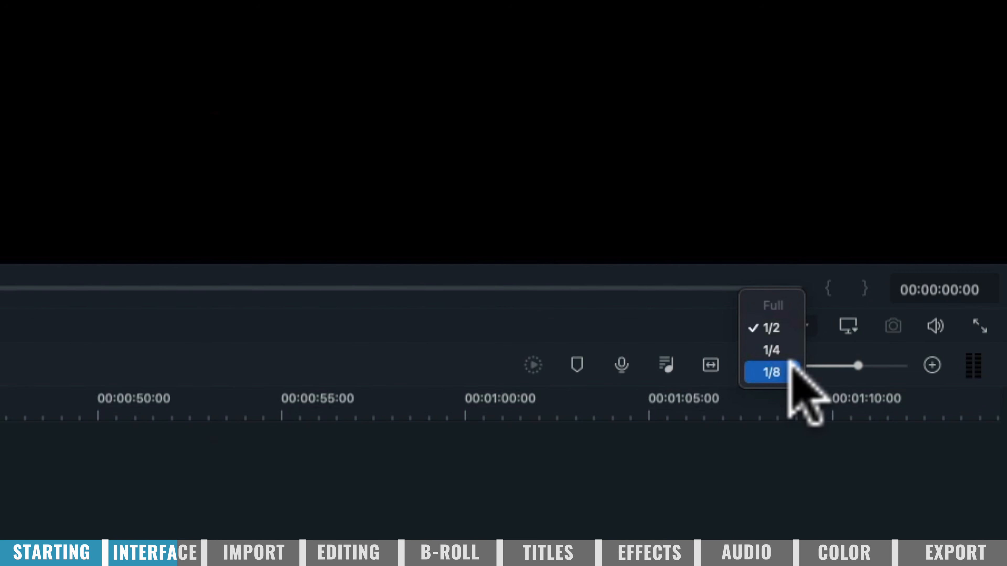
pyautogui.click(821, 321)
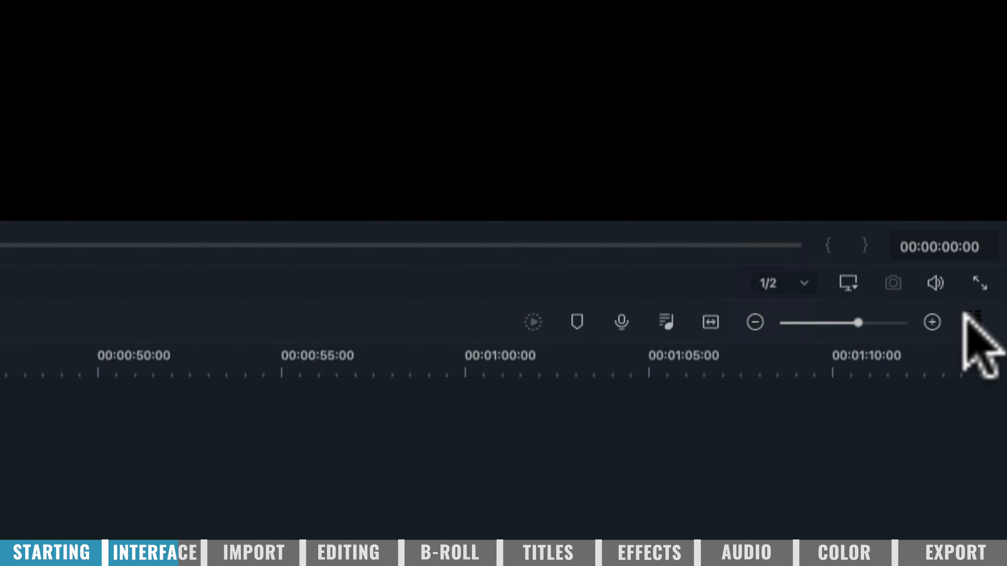
pyautogui.click(972, 190)
pyautogui.click(972, 190)
pyautogui.click(971, 189)
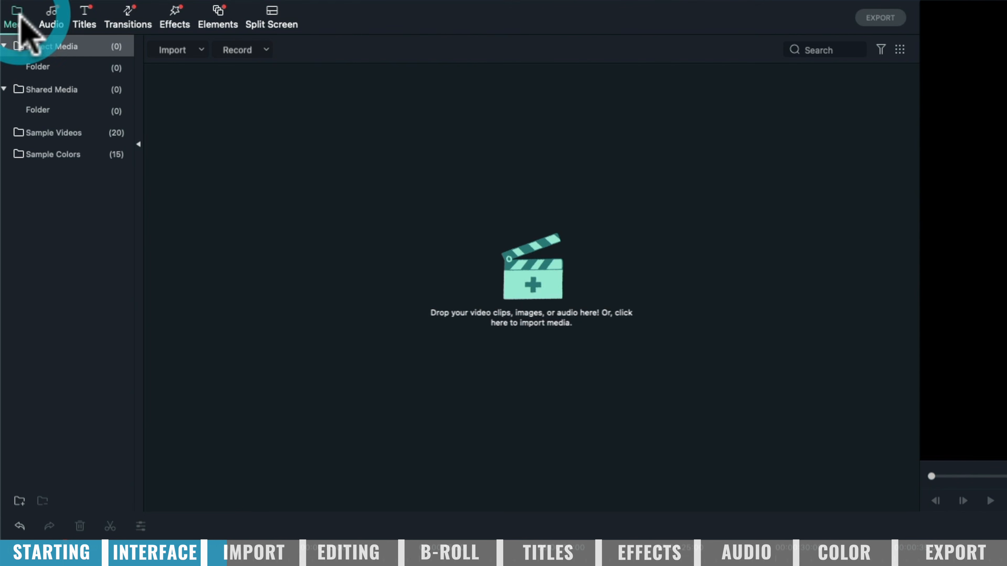
# Step: Import P1022334.MP4, P1033236.MOV and P1033238.MOV from the Broll folder inside Video Files on the Desktop
pyautogui.rightClick(290, 196)
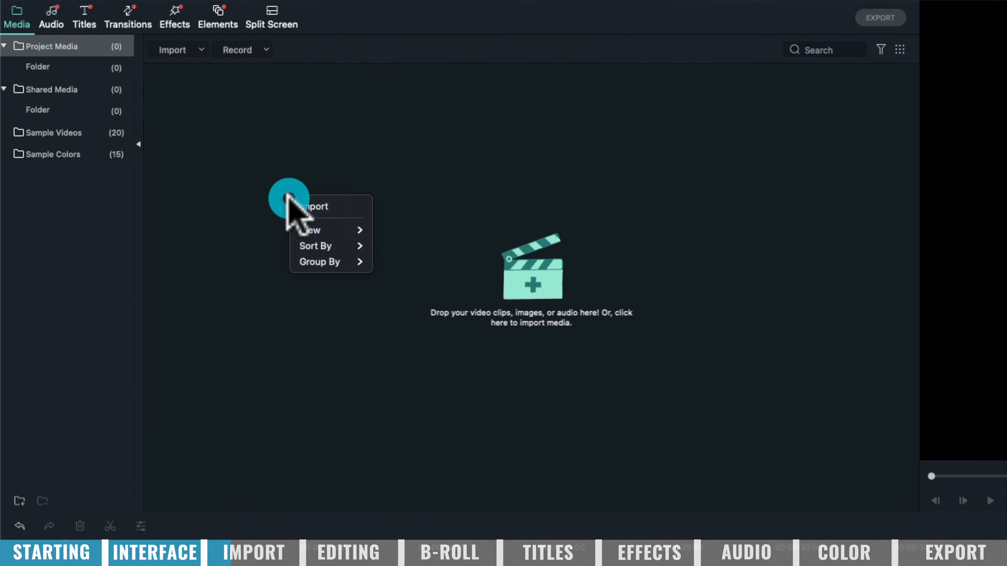
pyautogui.click(303, 206)
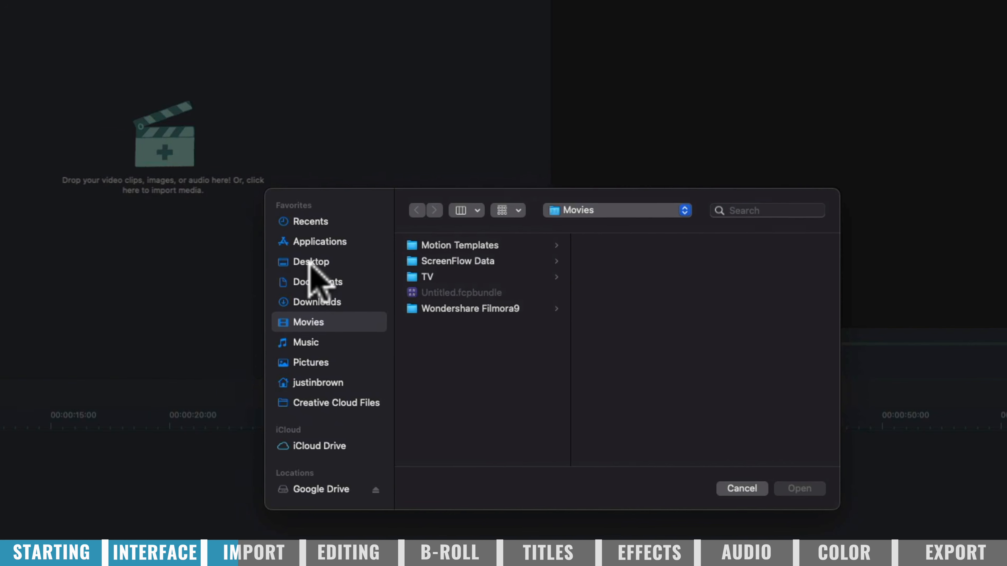
pyautogui.click(311, 262)
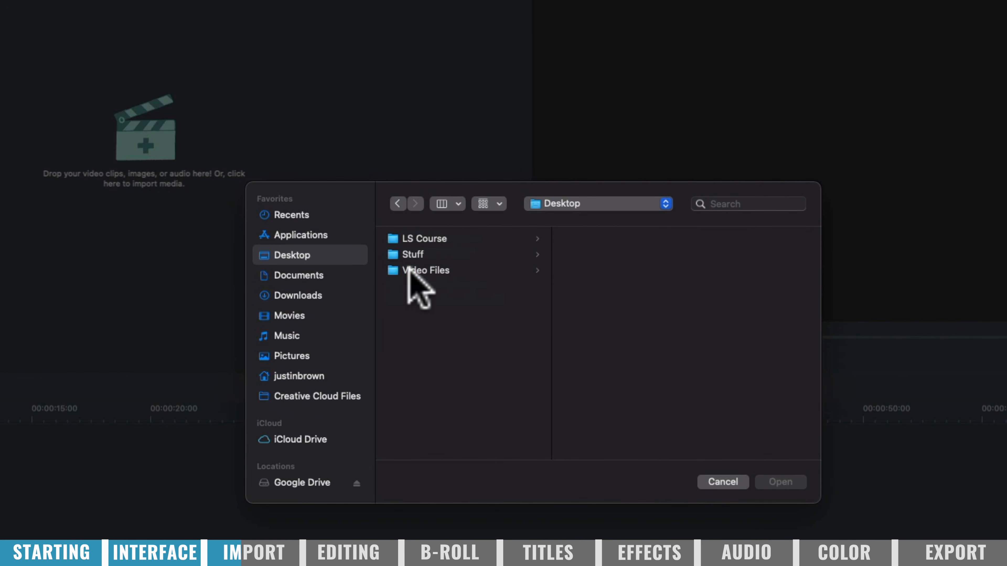
pyautogui.click(413, 270)
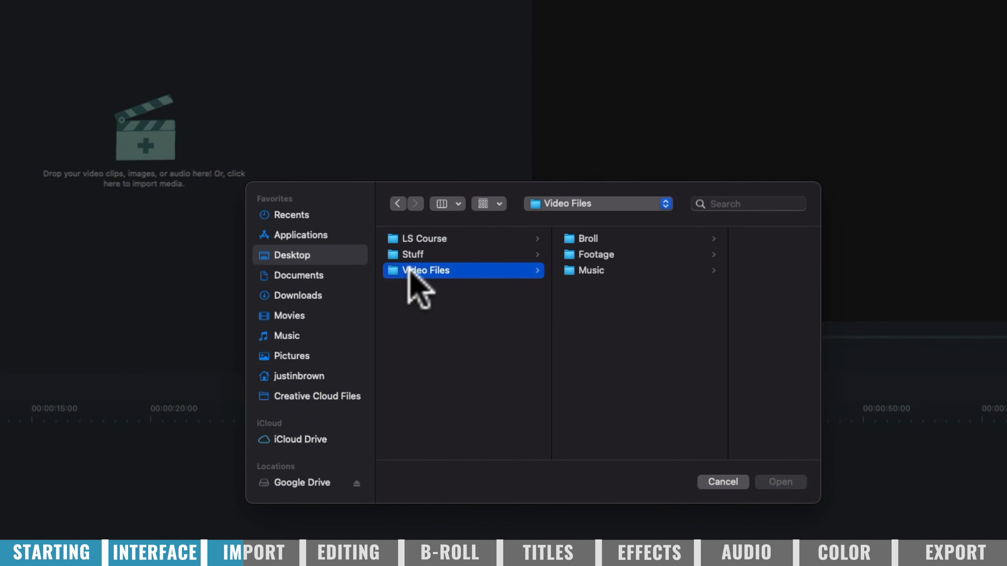
pyautogui.click(615, 239)
pyautogui.click(716, 270)
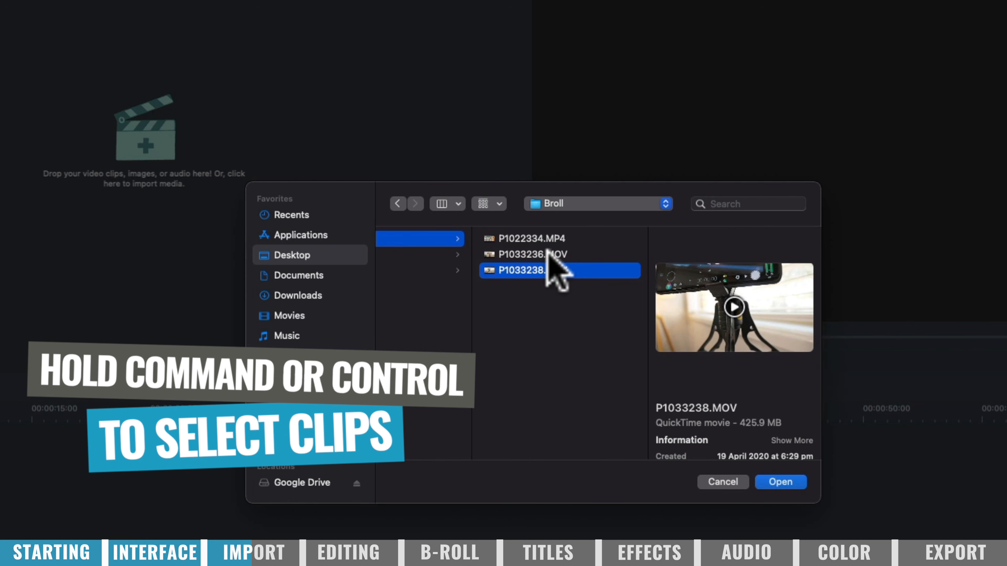
pyautogui.keyDown('super'); pyautogui.click(549, 253); pyautogui.keyUp('super')
pyautogui.keyDown('super'); pyautogui.click(553, 238); pyautogui.keyUp('super')
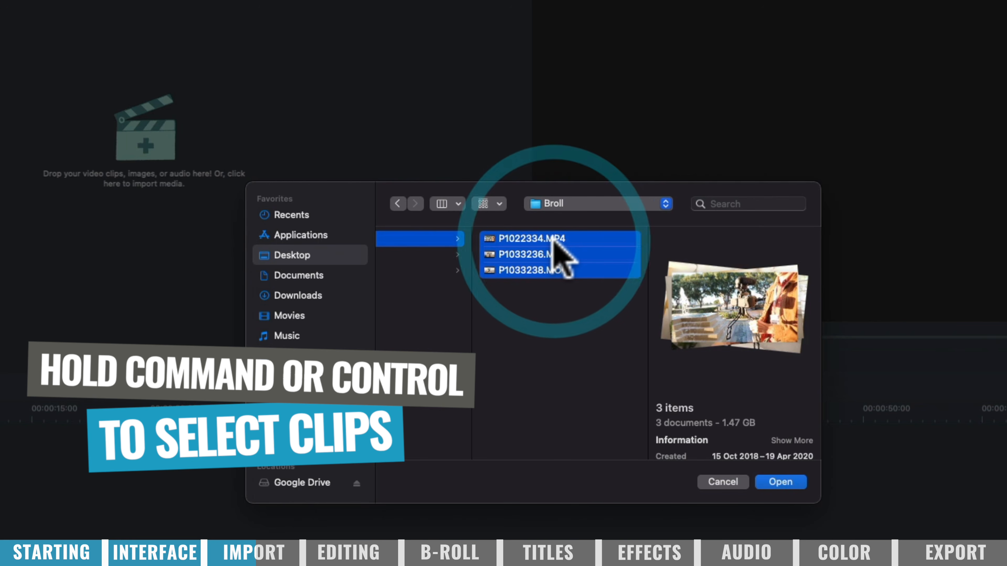
pyautogui.hscroll(-5, 546, 326)
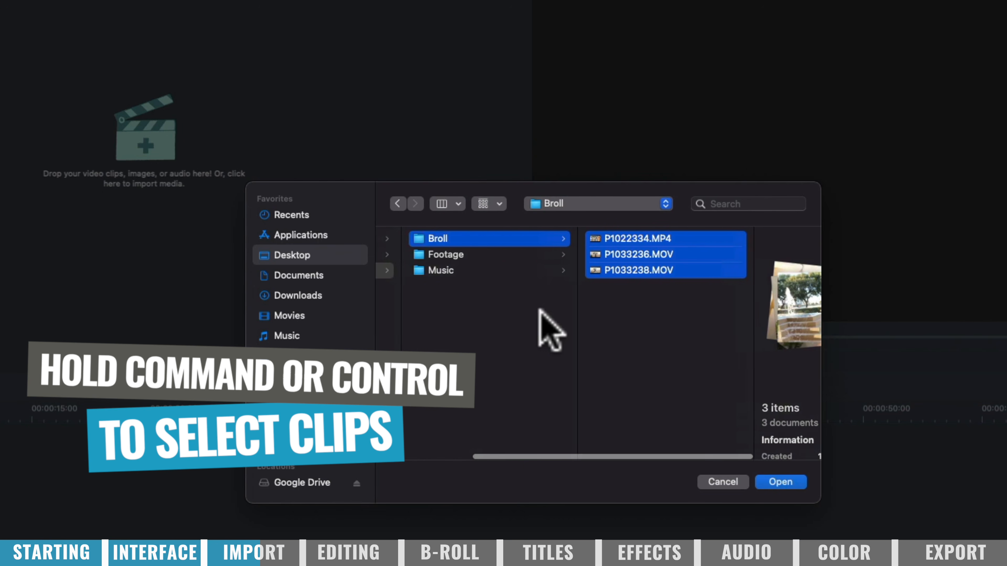
pyautogui.click(789, 482)
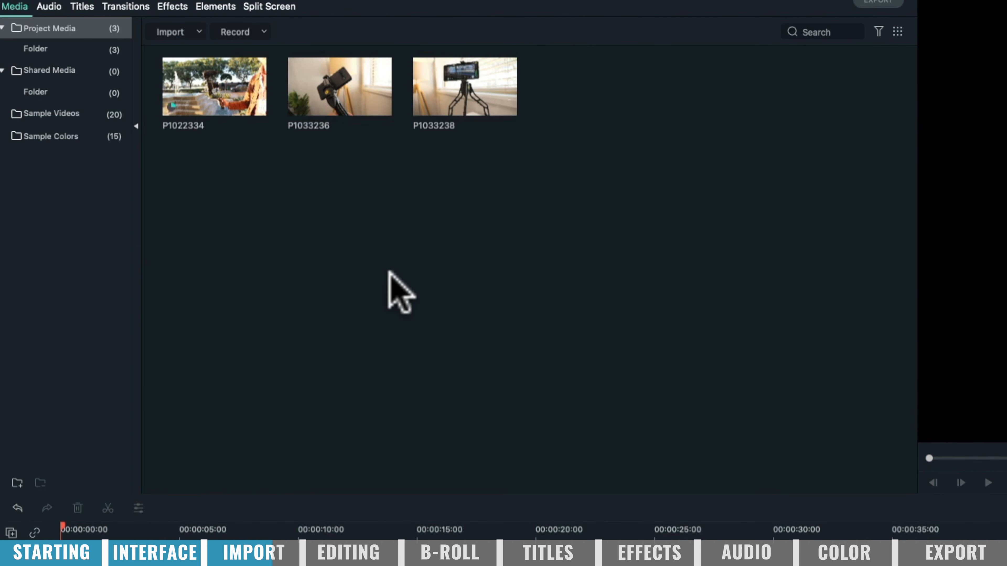
# Step: Import the whole Video Files folder from the Desktop as a media folder
pyautogui.click(199, 32)
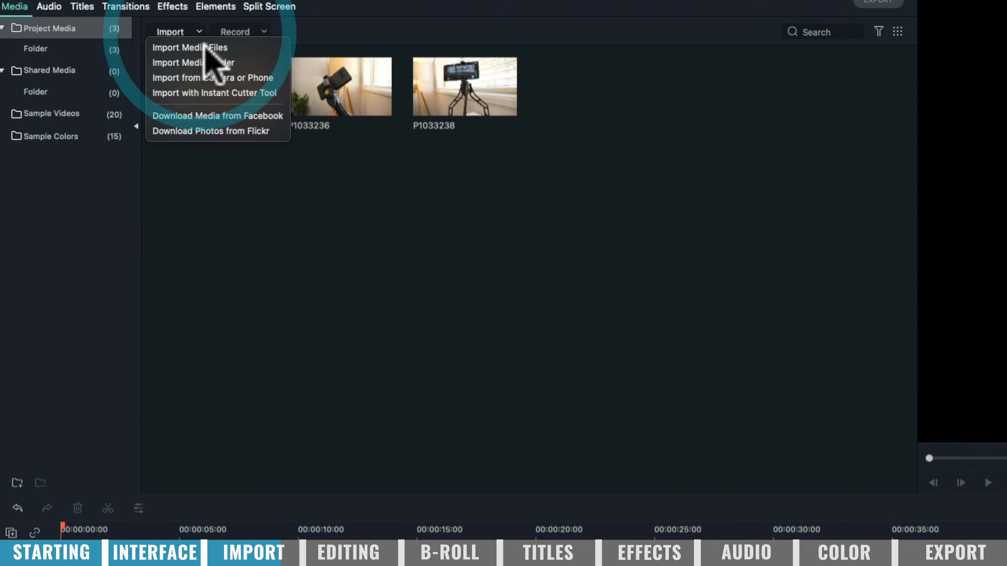
pyautogui.click(252, 64)
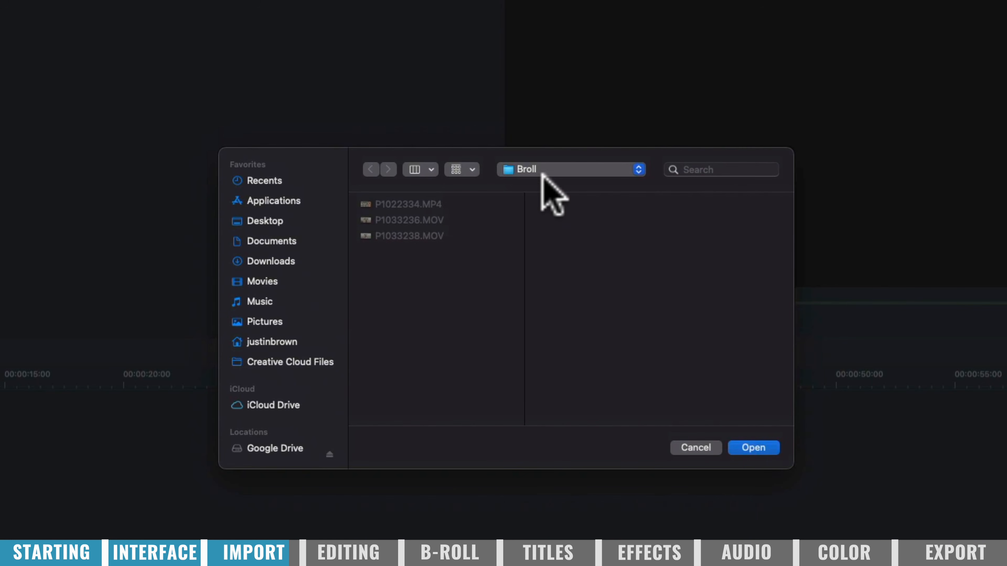
pyautogui.click(542, 173)
pyautogui.click(552, 185)
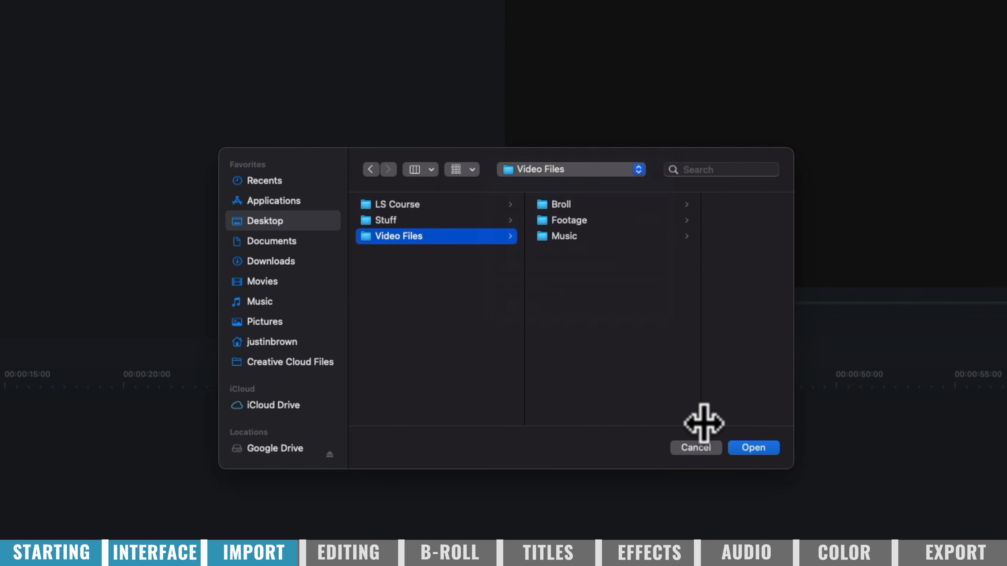
pyautogui.click(752, 447)
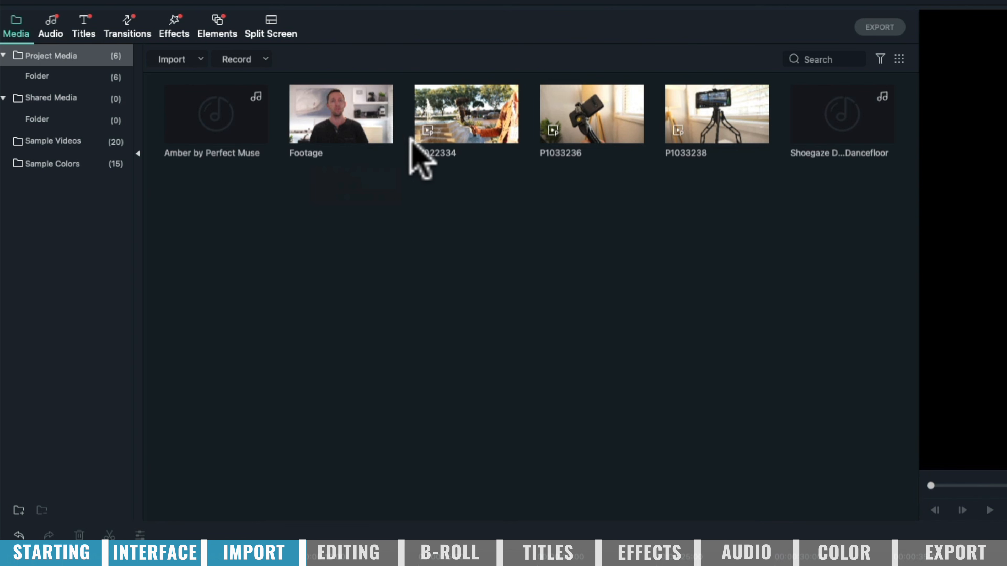
# Step: Place the Footage clip at the very beginning of the empty video track and return the playhead to the start
pyautogui.click(373, 128)
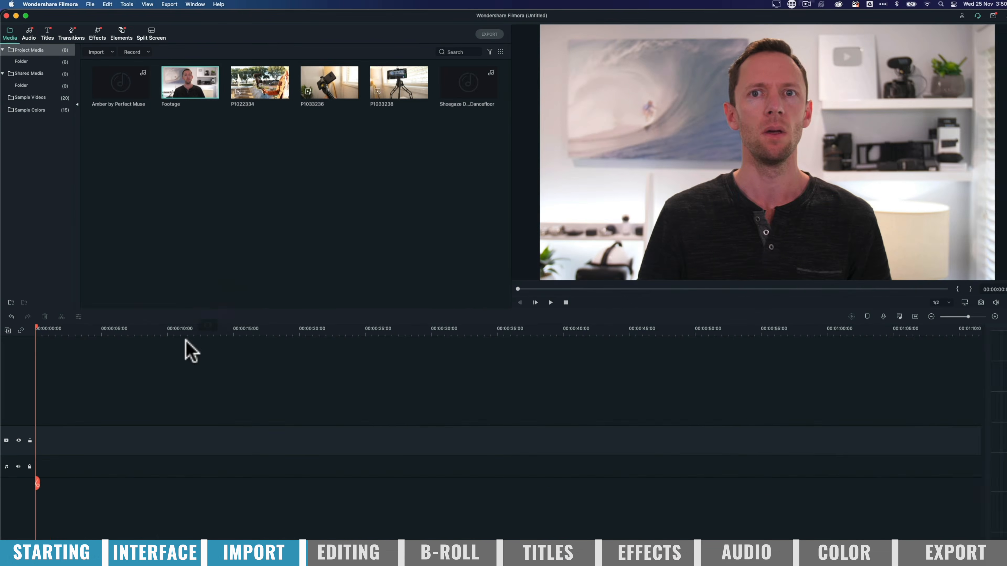
pyautogui.moveTo(191, 351); pyautogui.dragTo(34, 438)
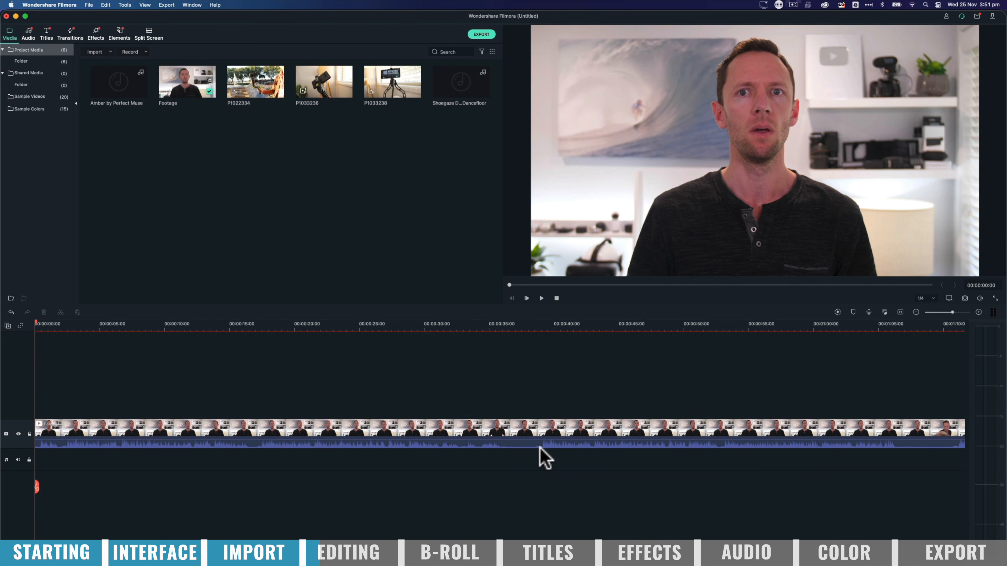
pyautogui.moveTo(519, 322); pyautogui.dragTo(6, 343)
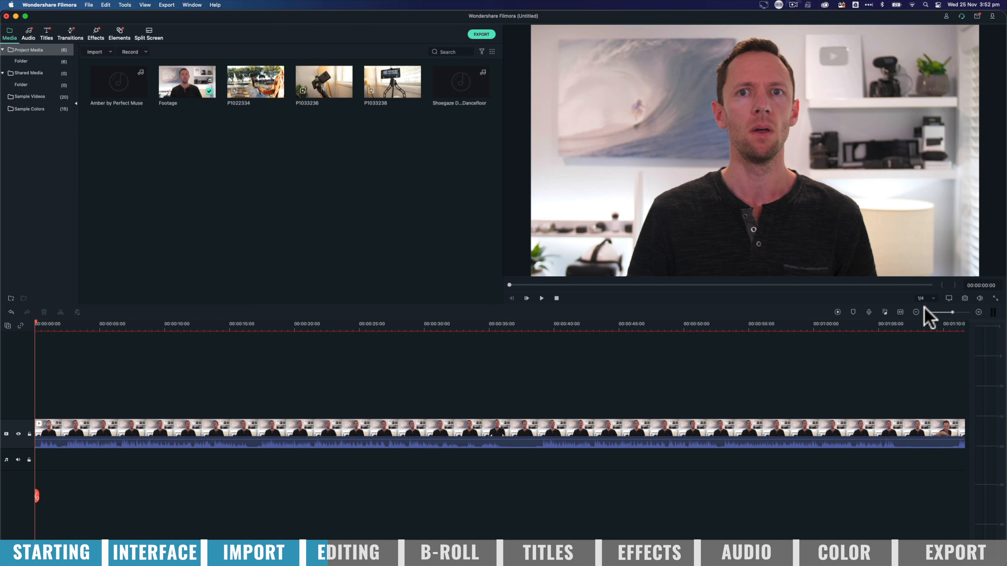
# Step: Split the Footage clip at about 00:00:02:10, just before the second section of speech begins in the waveform
pyautogui.click(979, 312)
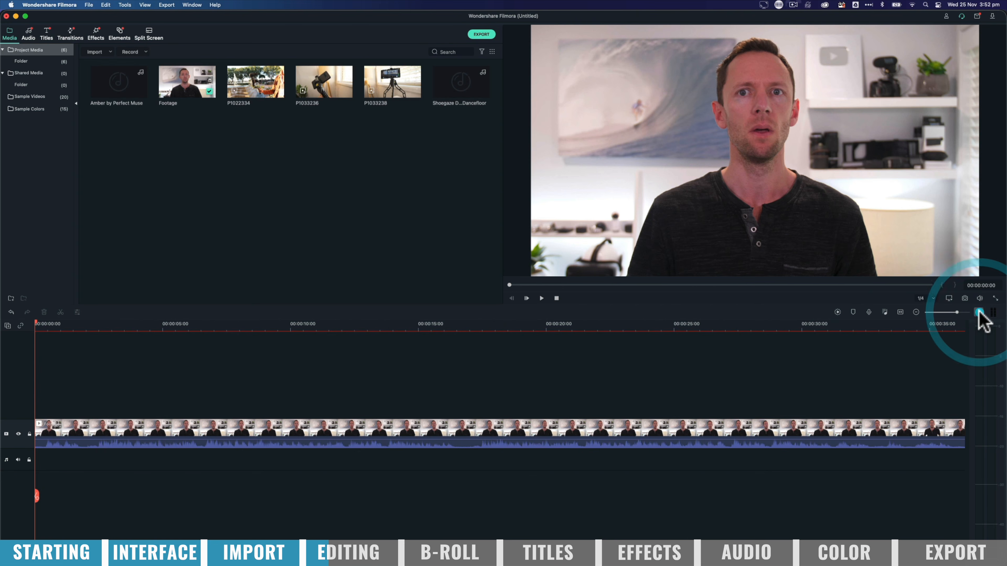
pyautogui.click(978, 312)
pyautogui.click(978, 312)
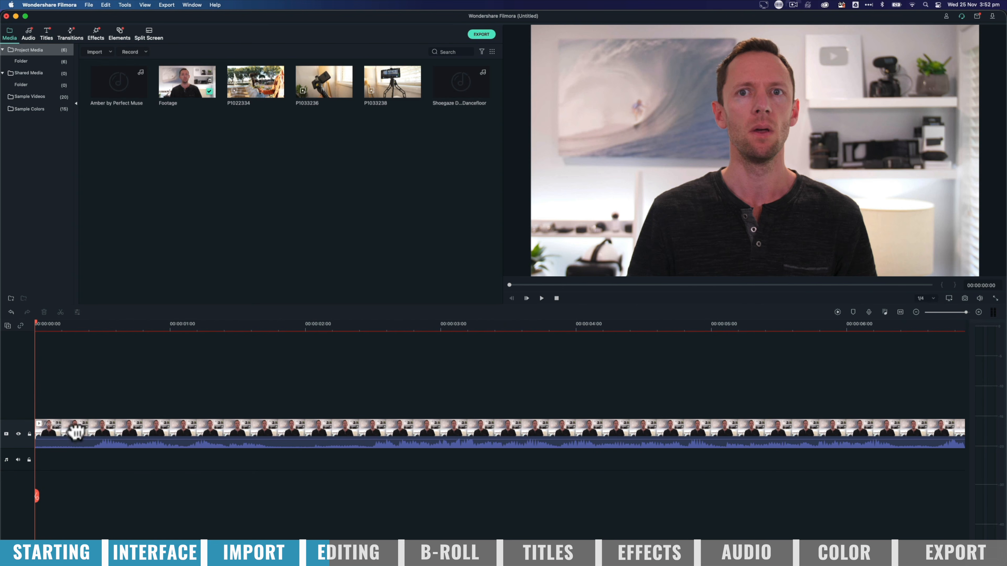
pyautogui.moveTo(293, 349); pyautogui.dragTo(371, 352)
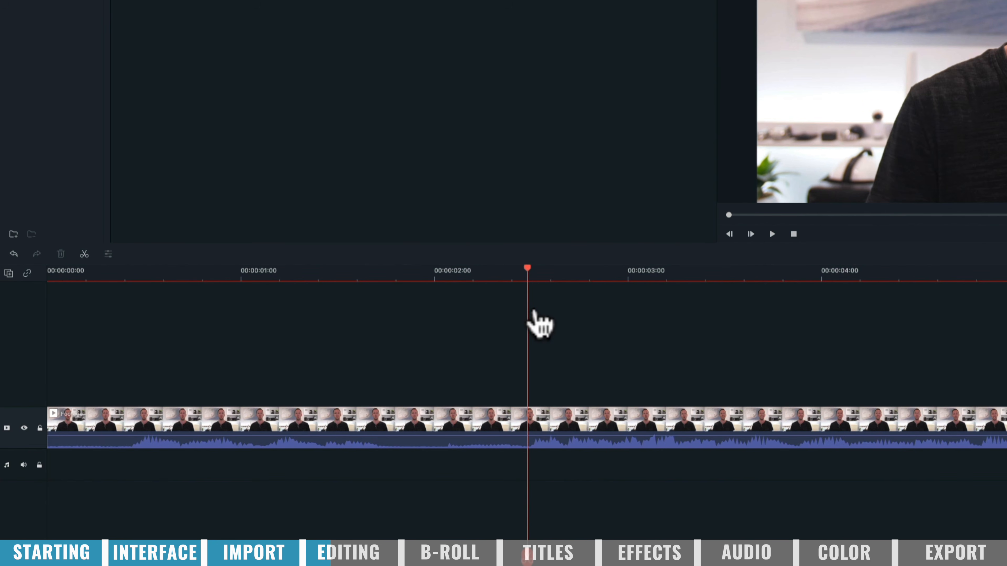
pyautogui.moveTo(533, 317)
pyautogui.mouseDown()
pyautogui.moveTo(571, 319)
pyautogui.moveTo(516, 316)
pyautogui.moveTo(535, 318)
pyautogui.moveTo(522, 312)
pyautogui.mouseUp()
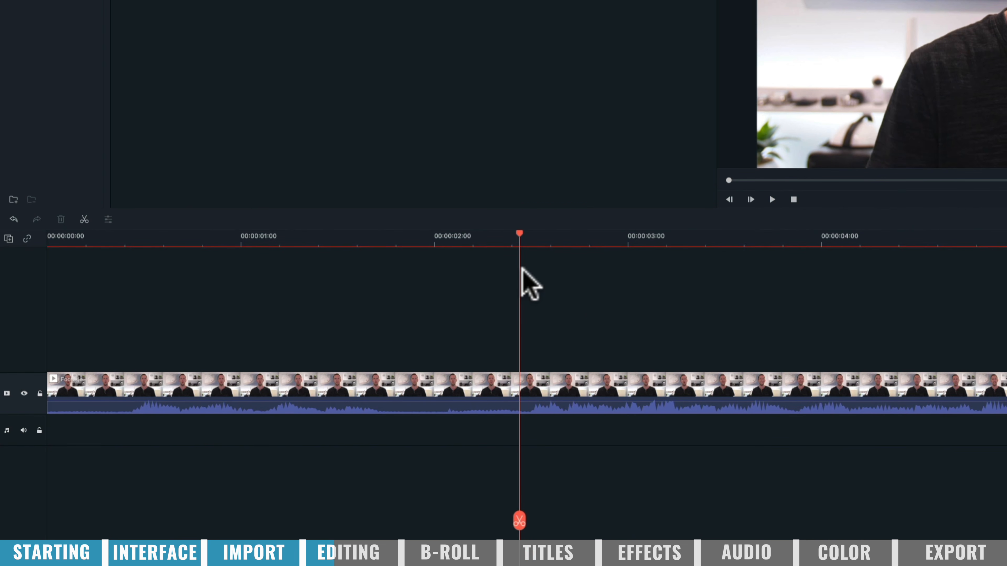
pyautogui.click(518, 522)
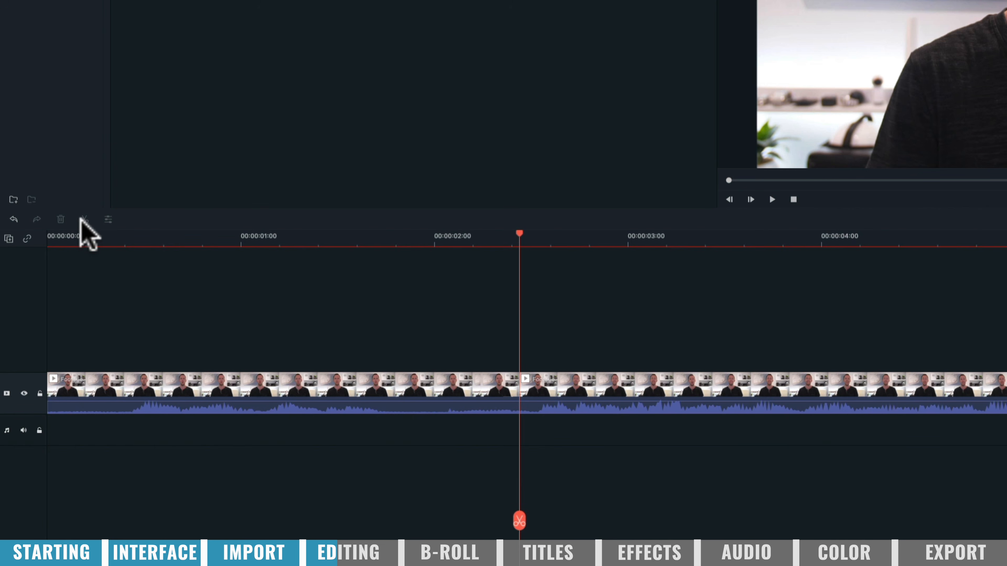
# Step: Delete the opening segment of the Footage clip that lies before the cut
pyautogui.click(472, 390)
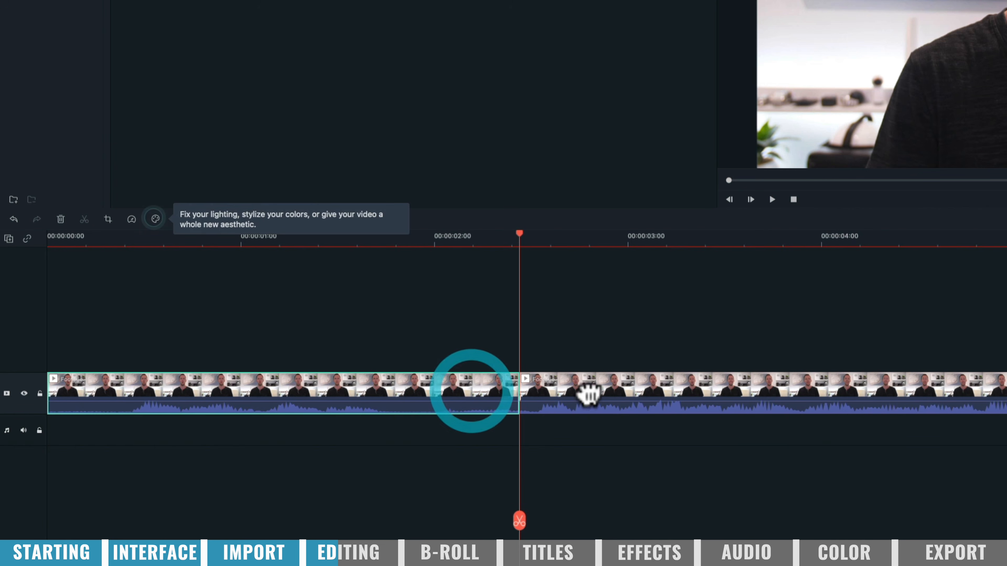
pyautogui.click(602, 392)
pyautogui.click(583, 392)
pyautogui.click(461, 395)
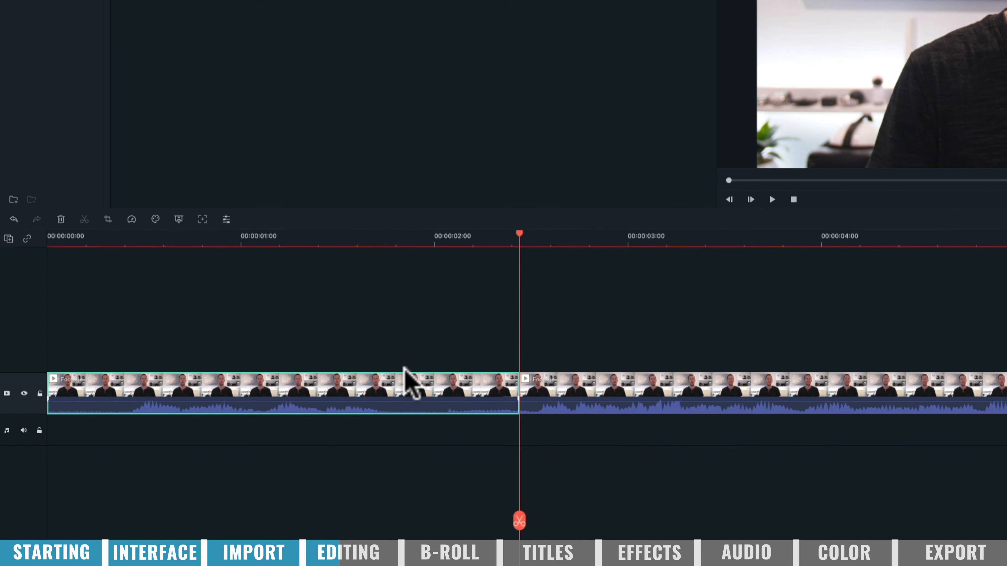
pyautogui.press('Delete')
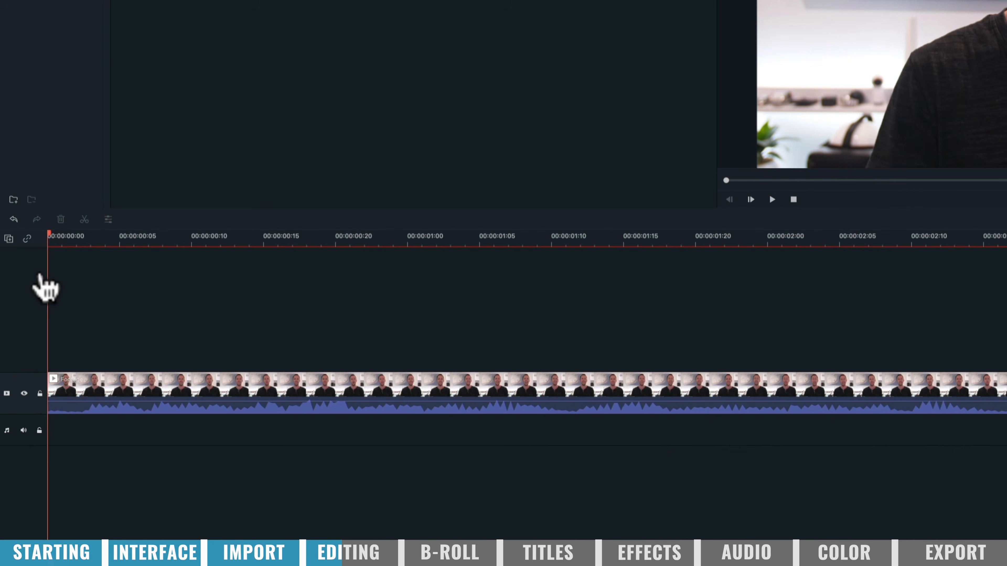
# Step: Undo both the deletion of the opening segment and the split in the Footage clip
pyautogui.moveTo(40, 275)
pyautogui.mouseDown()
pyautogui.moveTo(80, 275)
pyautogui.moveTo(53, 275)
pyautogui.mouseUp()
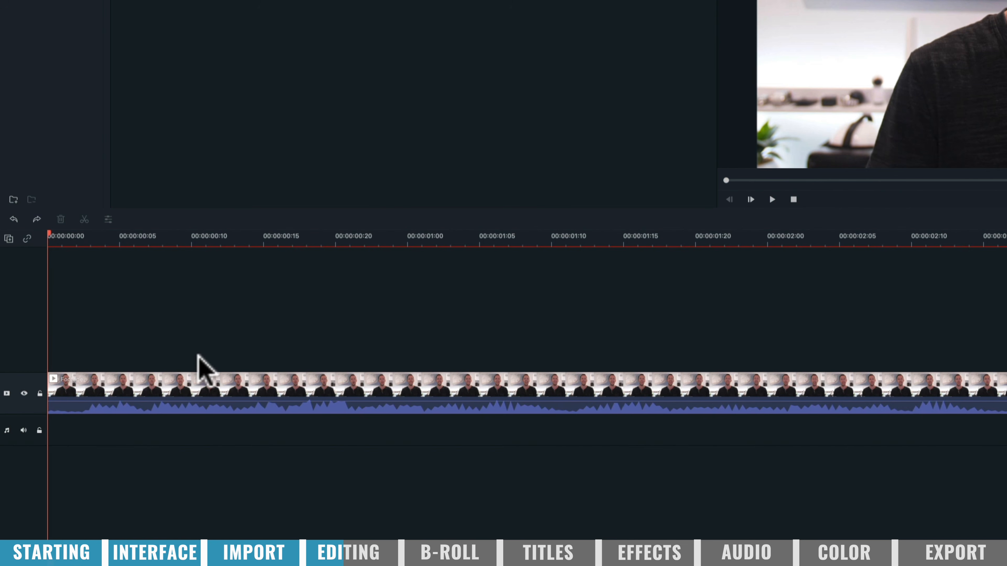
pyautogui.click(12, 219)
pyautogui.click(12, 219)
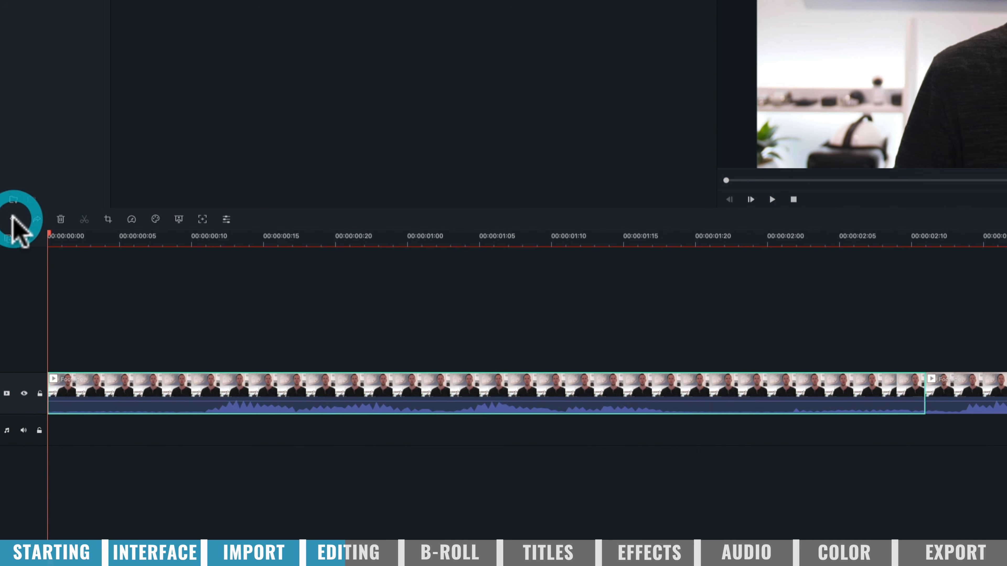
pyautogui.click(12, 219)
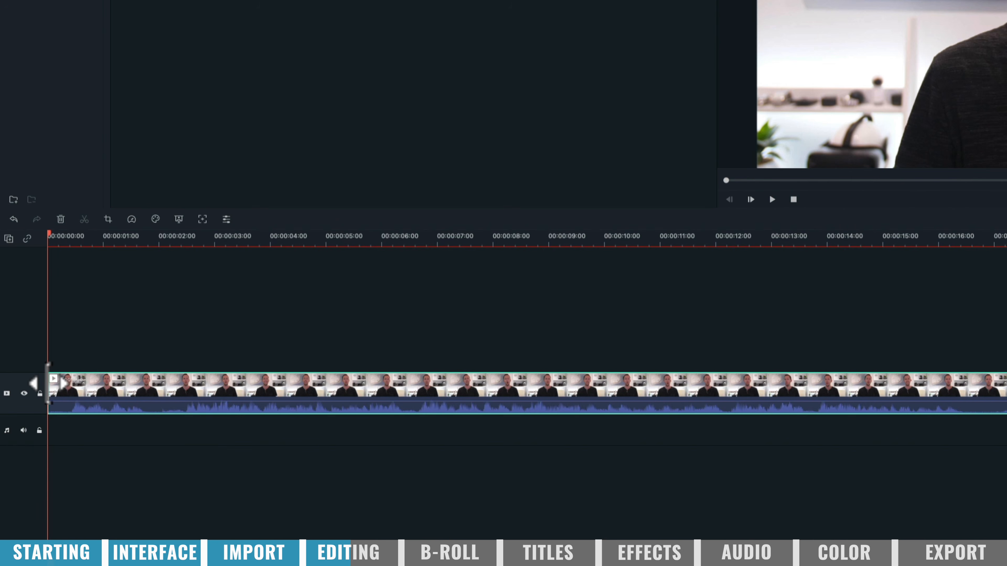
# Step: Trim the first 00:00:02:10 off the start of the Footage clip and shorten its end to about 00:08:59:07 on the timeline
pyautogui.moveTo(49, 383); pyautogui.dragTo(183, 383)
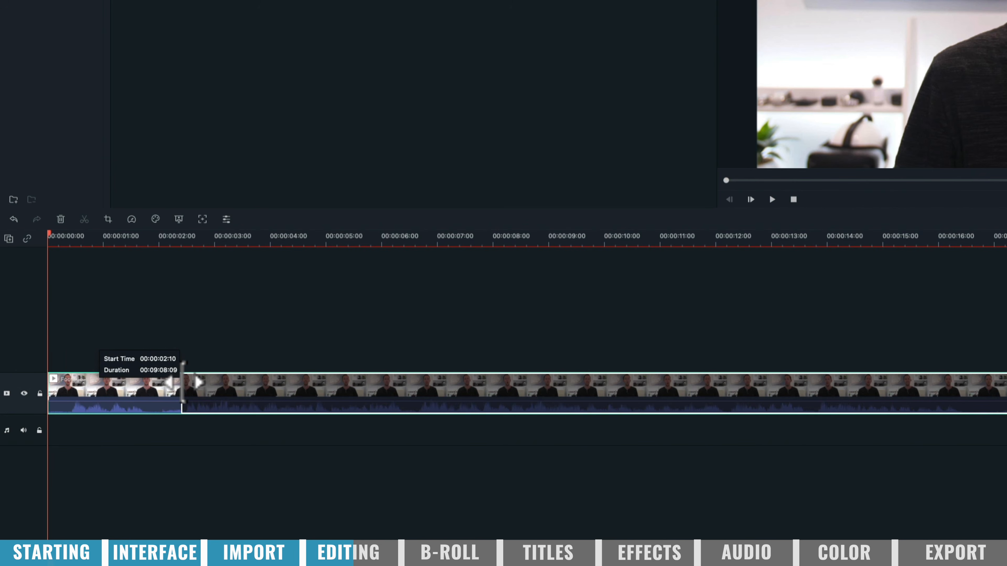
pyautogui.moveTo(183, 383); pyautogui.dragTo(183, 382)
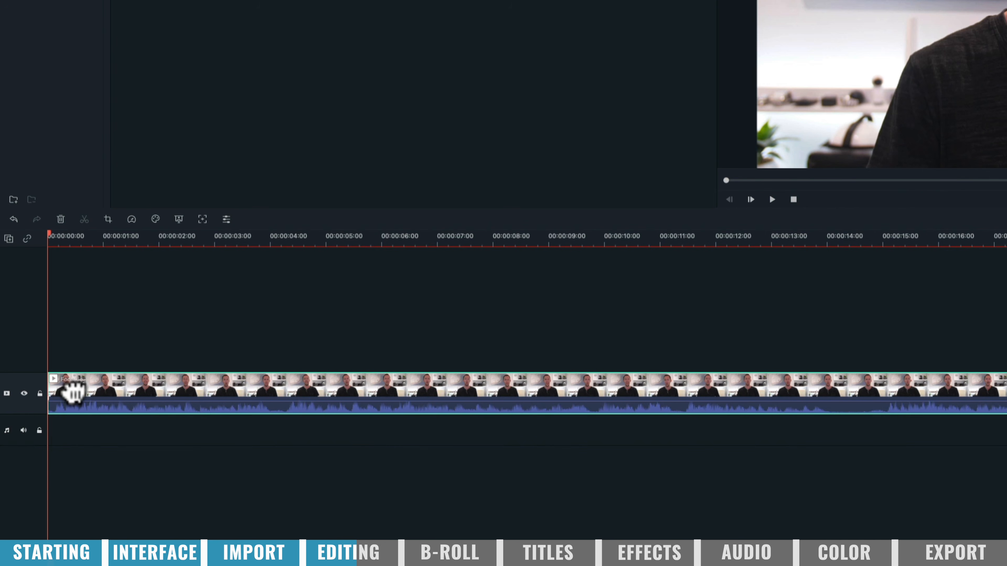
pyautogui.click(907, 219)
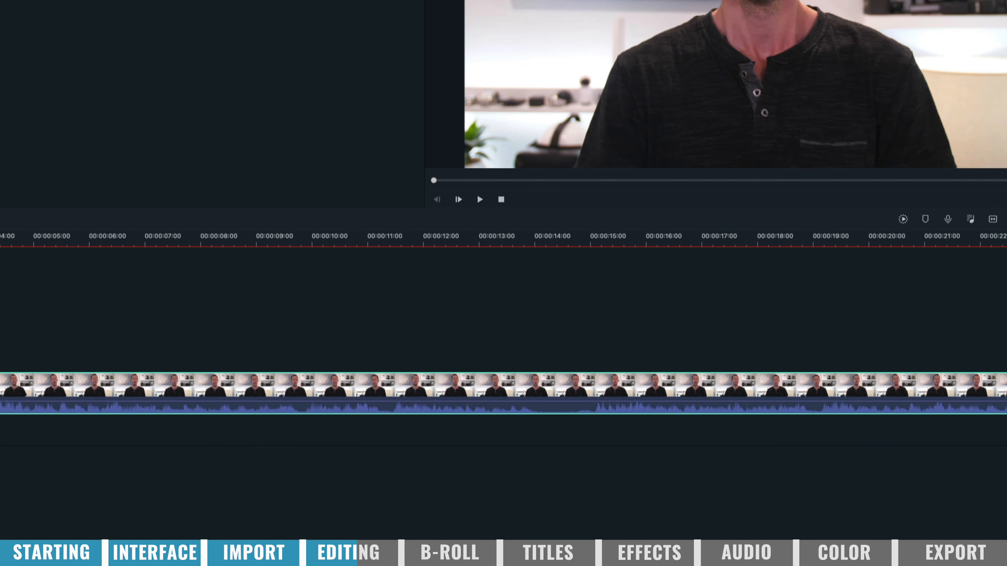
pyautogui.click(865, 219)
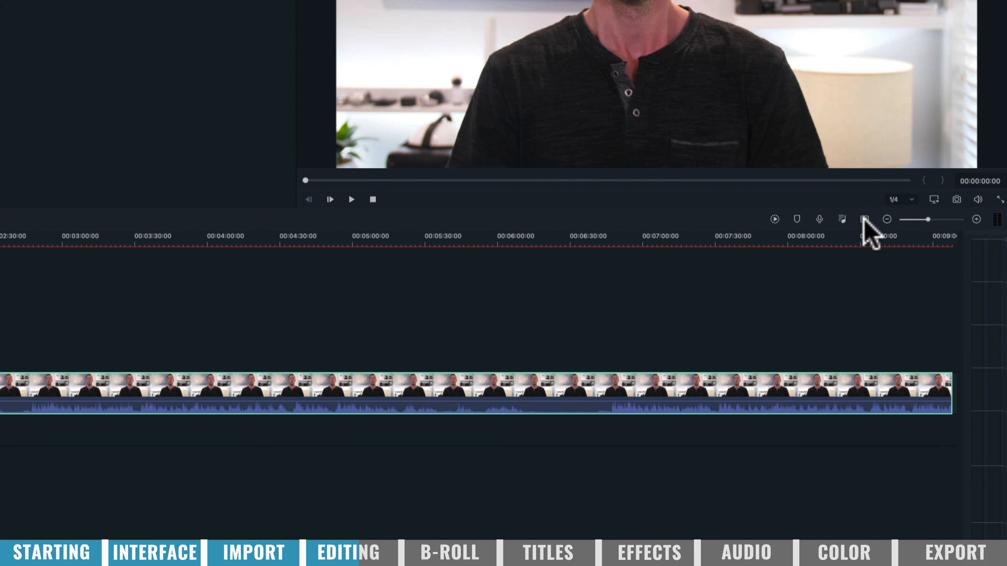
pyautogui.click(948, 236)
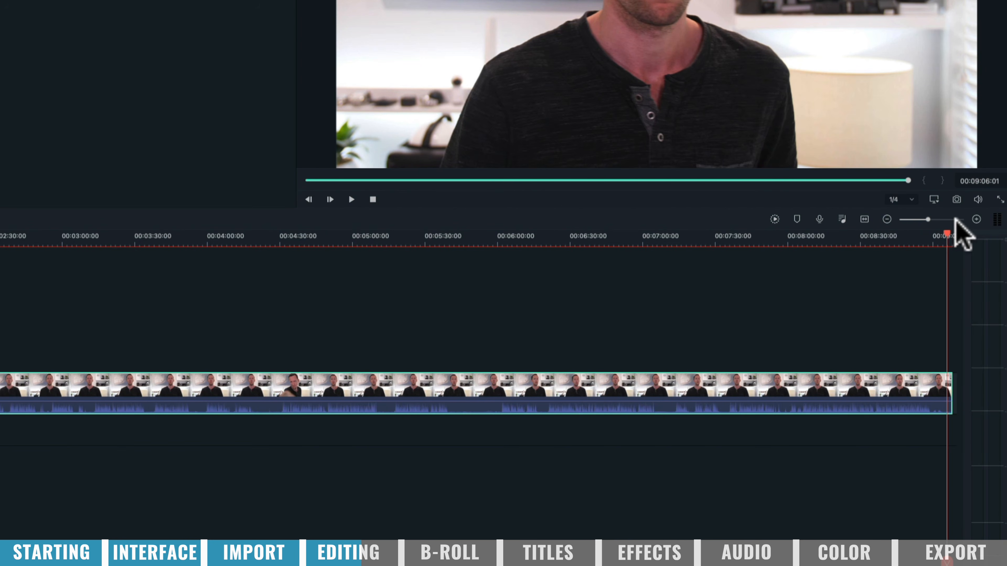
pyautogui.click(976, 220)
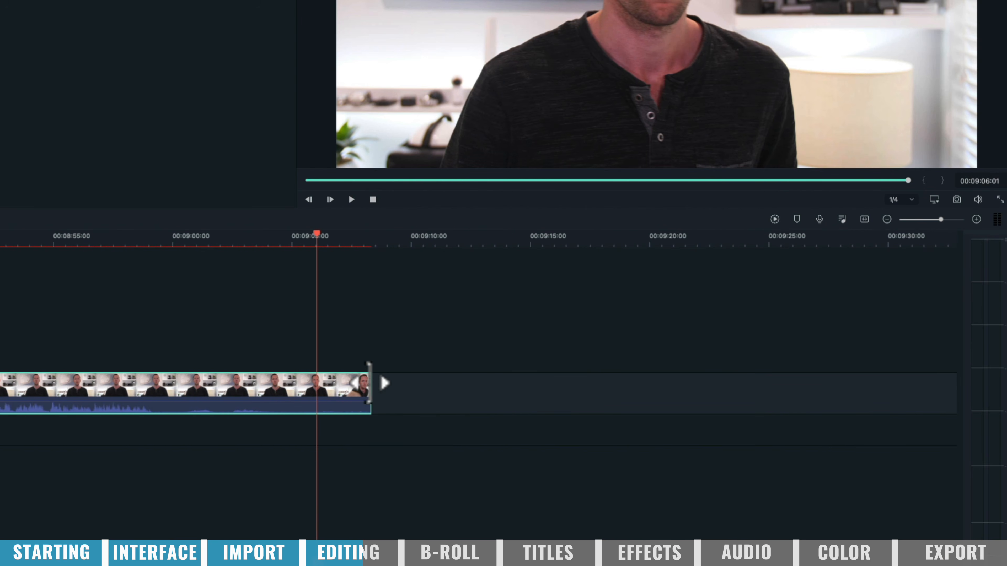
pyautogui.moveTo(370, 384); pyautogui.dragTo(155, 386)
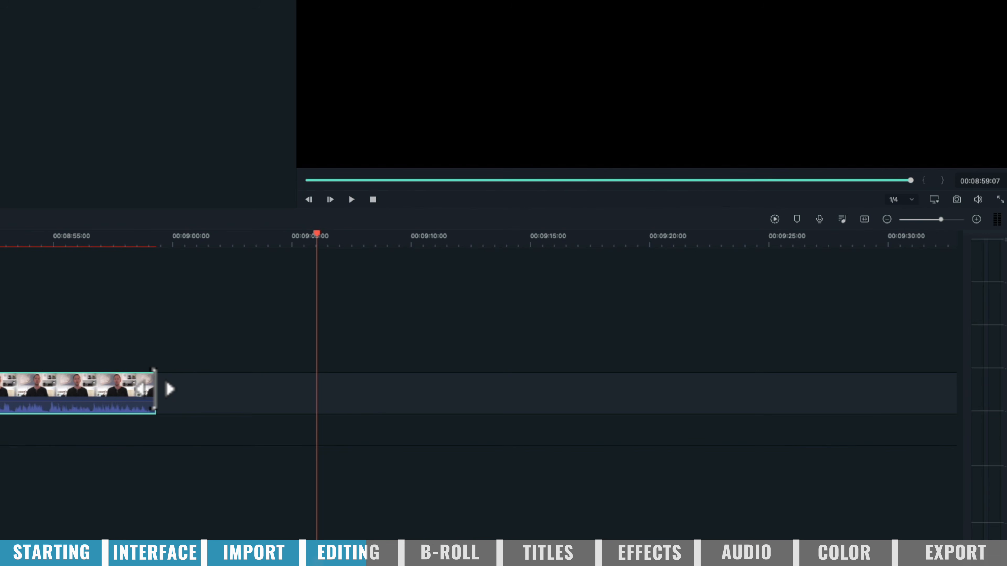
pyautogui.click(639, 322)
# Step: Split the Footage clip at about 00:08:35:15 and 00:08:36:20 around the quiet pause and delete the short section between the cuts
pyautogui.hscroll(-5, 639, 322)
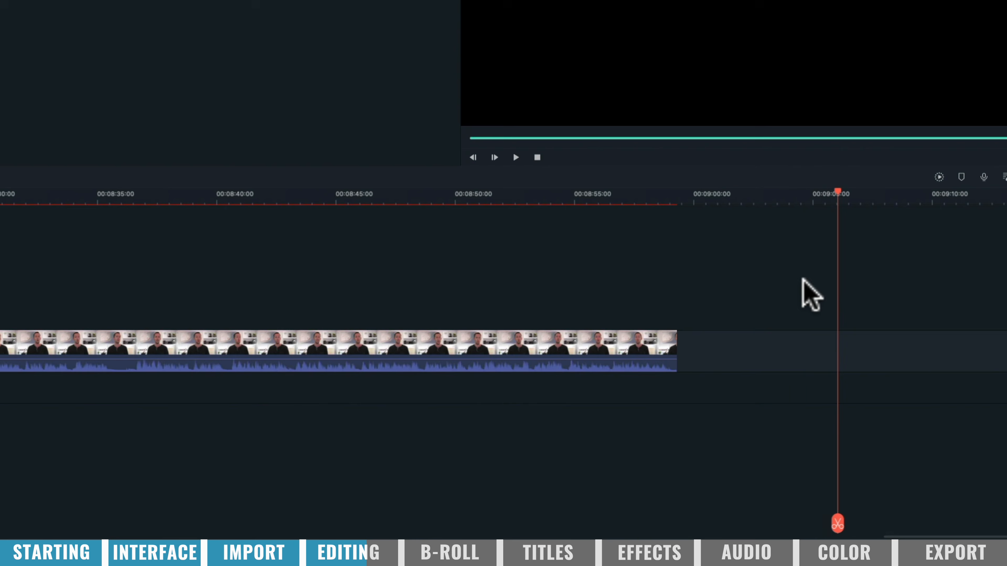
pyautogui.hscroll(-3, 803, 285)
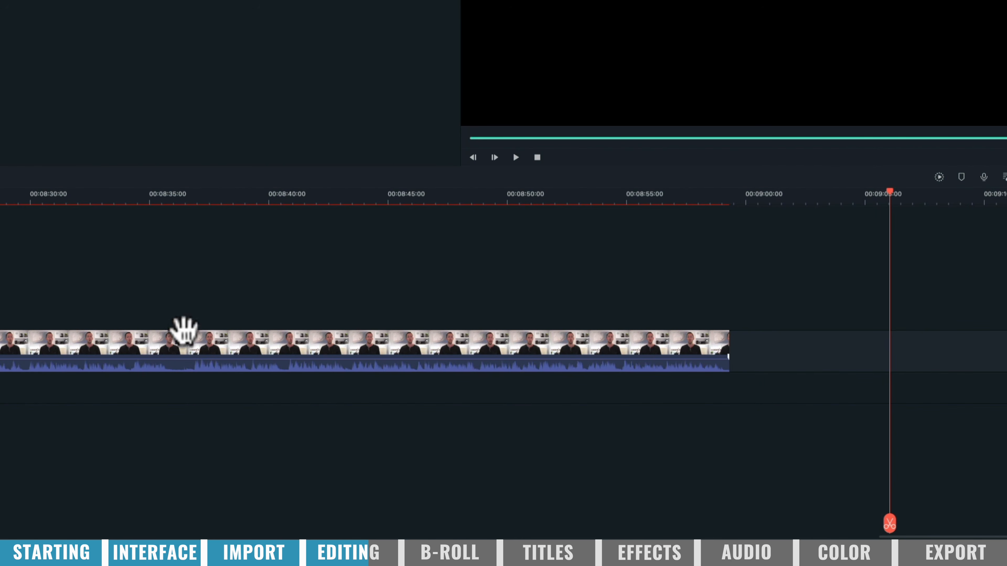
pyautogui.click(178, 192)
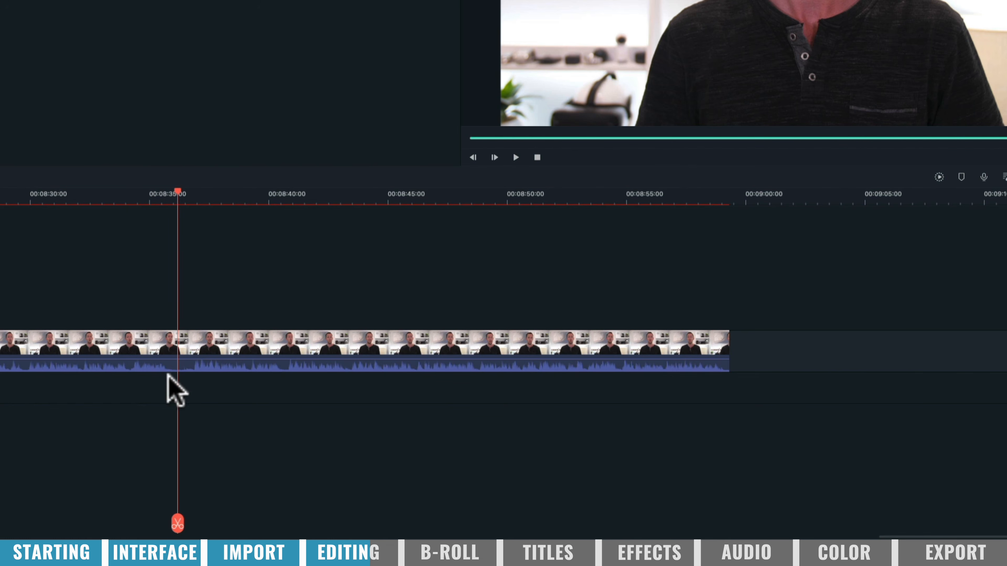
pyautogui.moveTo(177, 192); pyautogui.dragTo(164, 194)
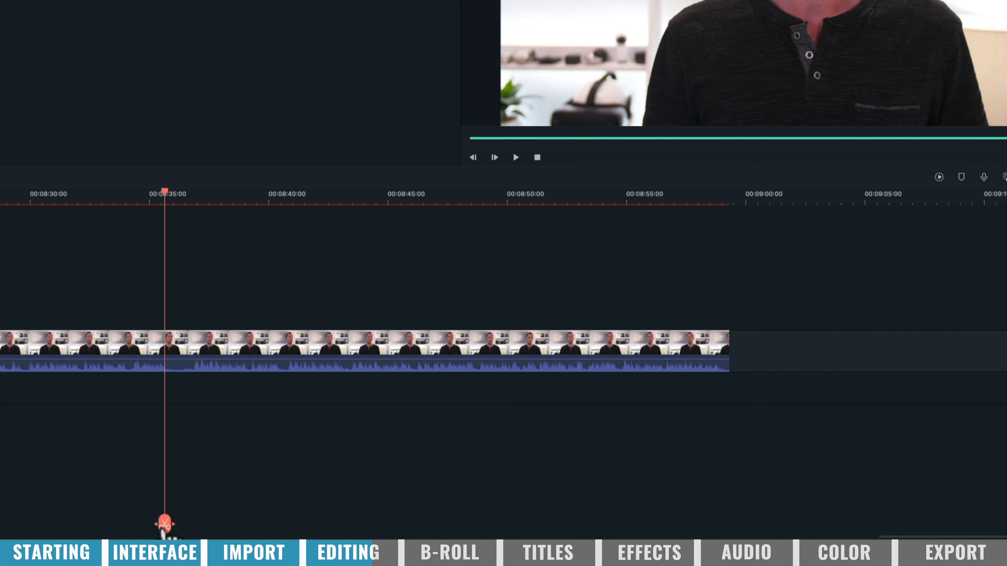
pyautogui.click(165, 524)
pyautogui.moveTo(173, 194); pyautogui.dragTo(200, 195)
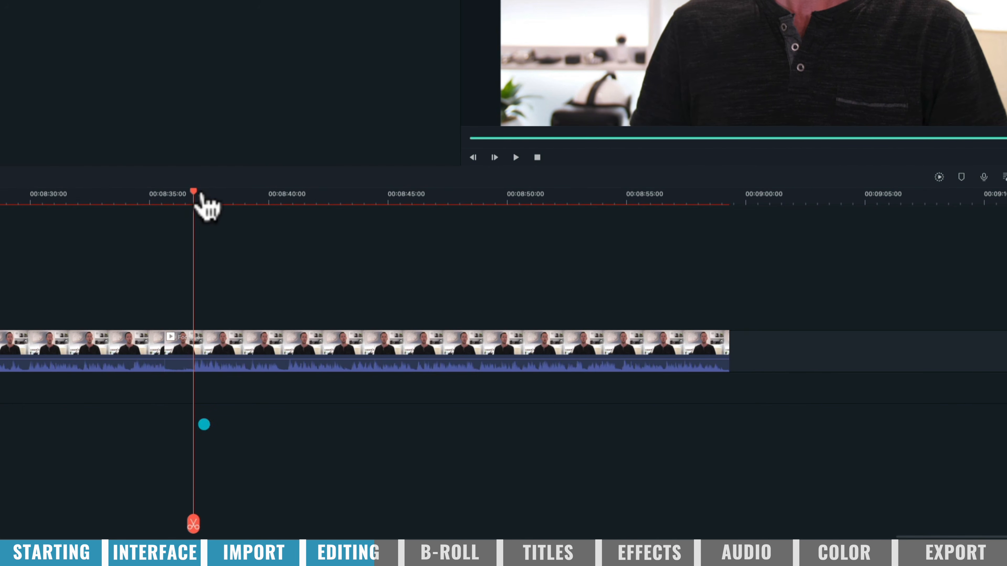
pyautogui.click(196, 526)
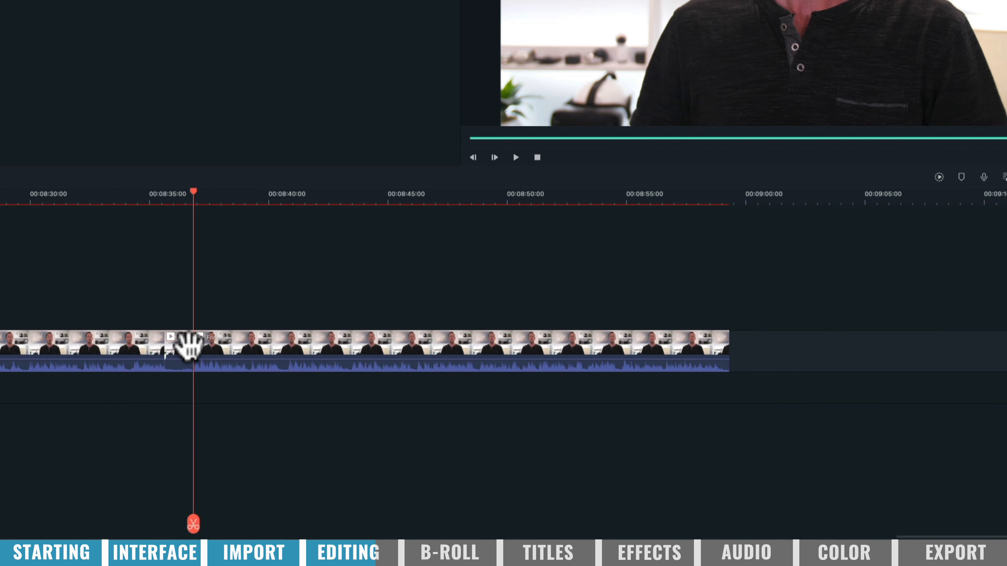
pyautogui.click(187, 349)
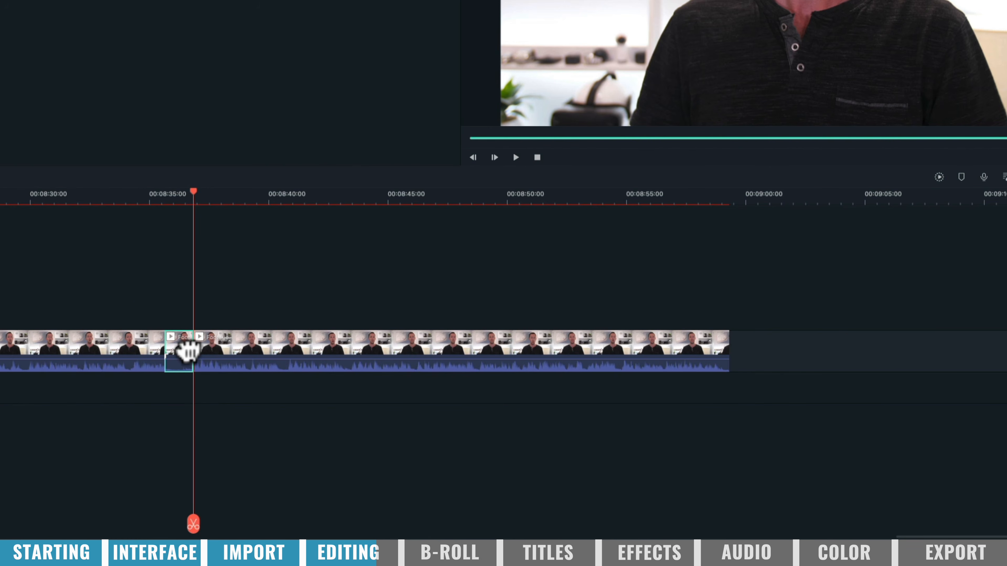
pyautogui.press('Delete')
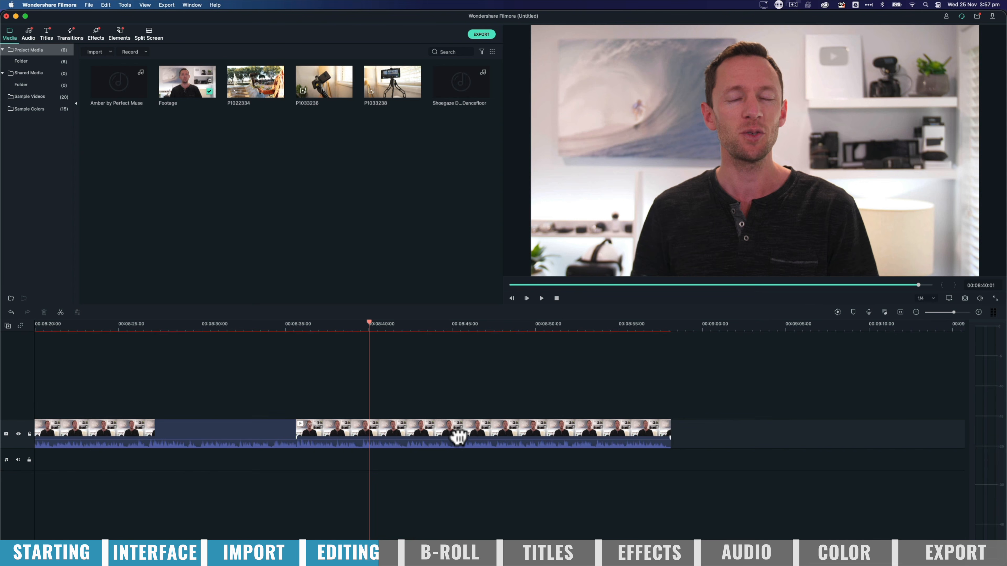
pyautogui.hscroll(-10, 458, 437)
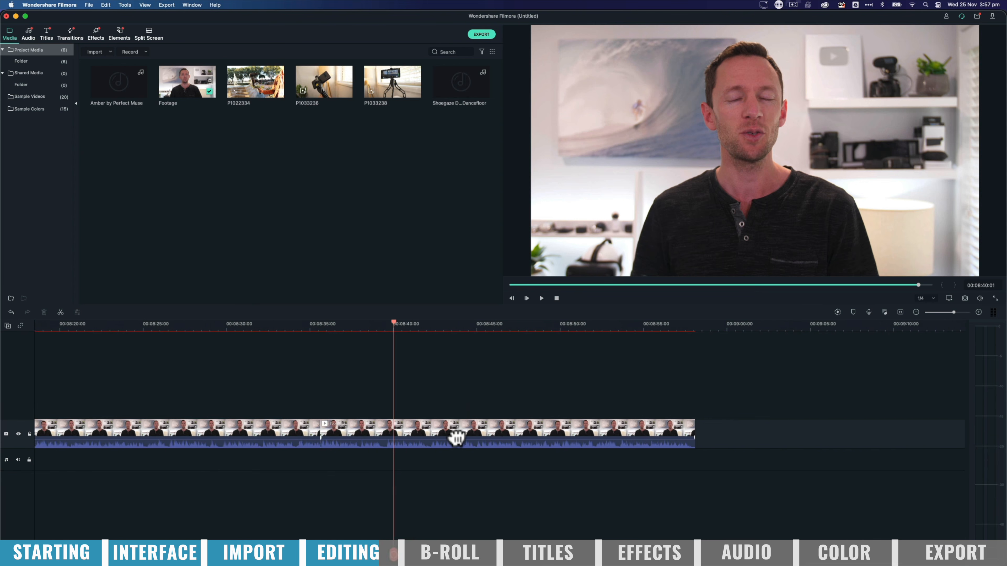
pyautogui.hscroll(-3, 457, 436)
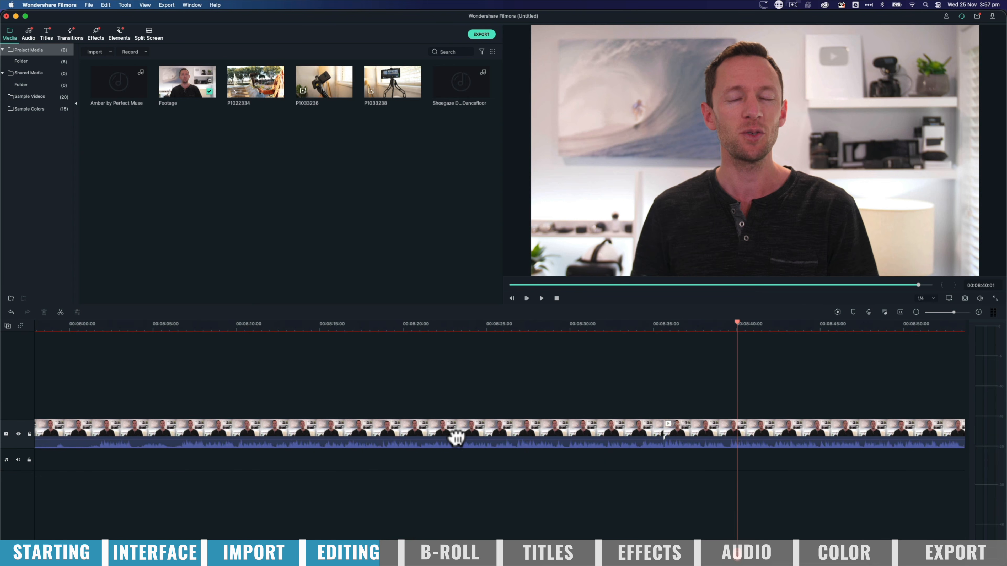
# Step: Split the Footage clip at 00:08:40:01
pyautogui.hscroll(-1, 457, 436)
pyautogui.hscroll(-3, 169, 423)
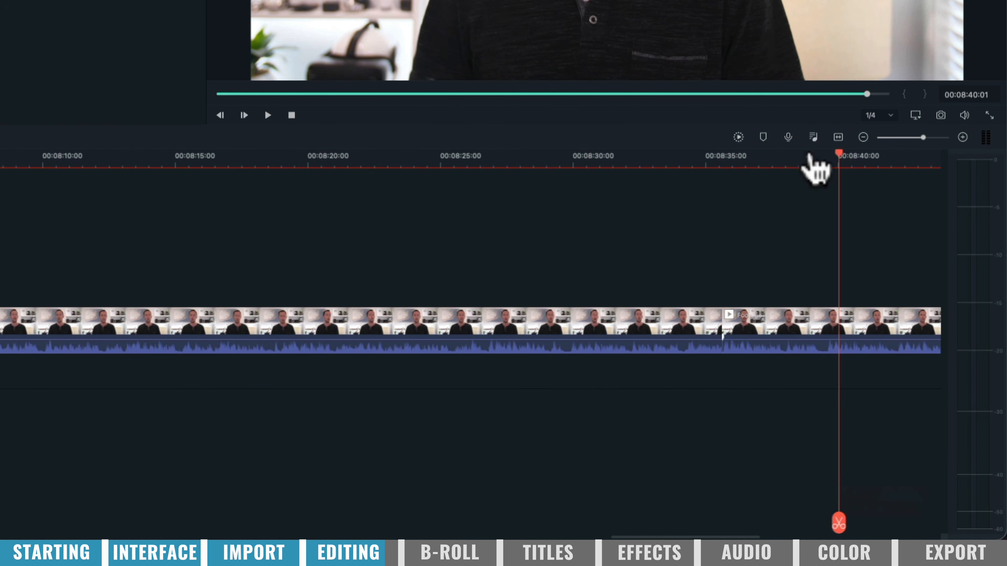
pyautogui.click(839, 524)
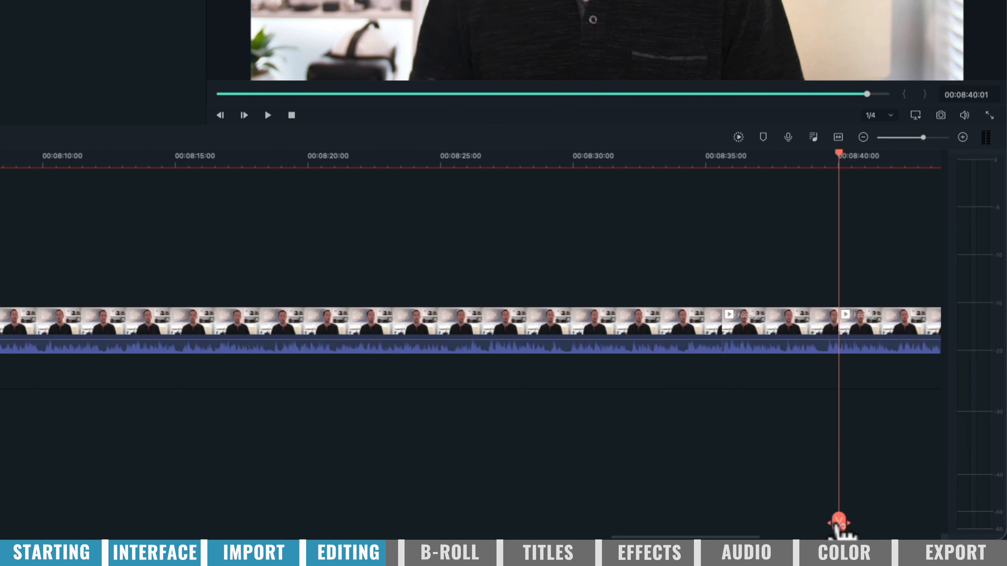
# Step: Split the Footage clip at about 00:08:06:15 and 00:07:54:14 and delete the section between the two cuts
pyautogui.moveTo(839, 523); pyautogui.dragTo(251, 461)
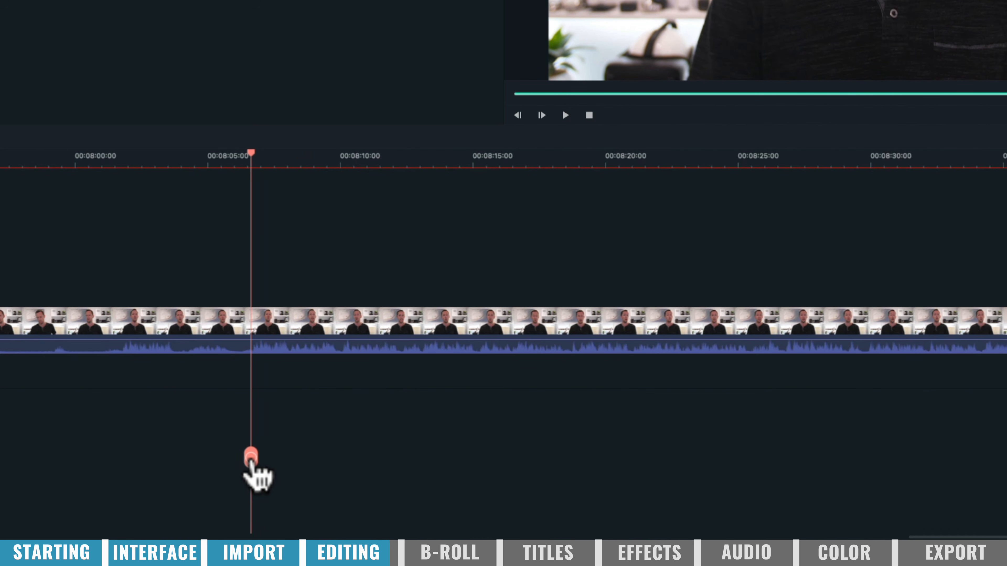
pyautogui.click(251, 461)
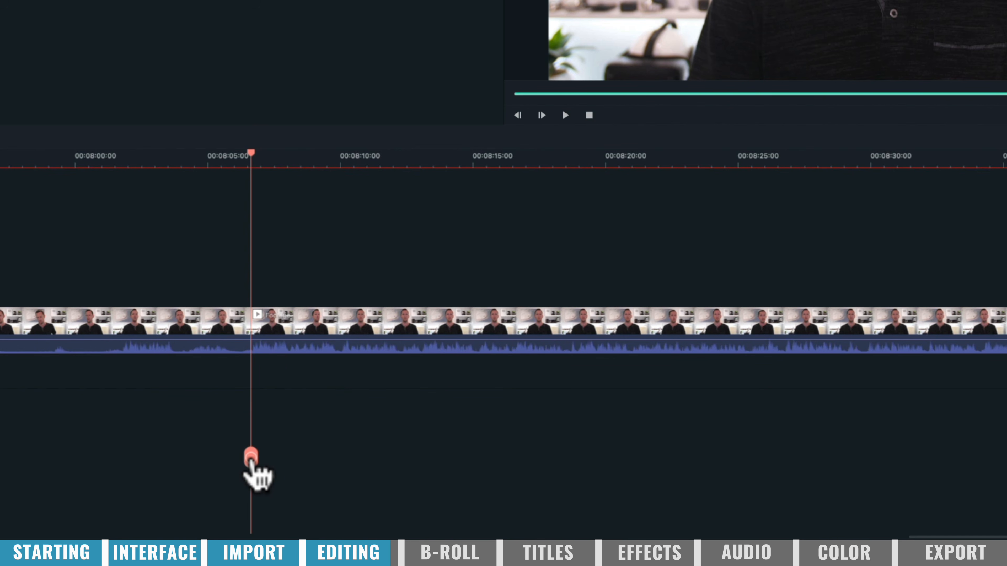
pyautogui.moveTo(251, 461); pyautogui.dragTo(225, 465)
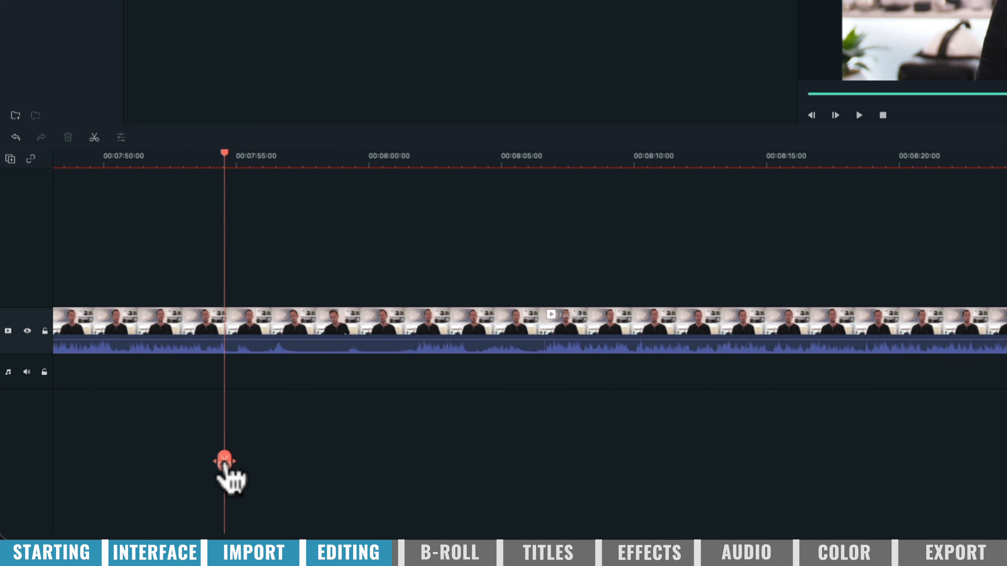
pyautogui.click(225, 462)
pyautogui.click(431, 315)
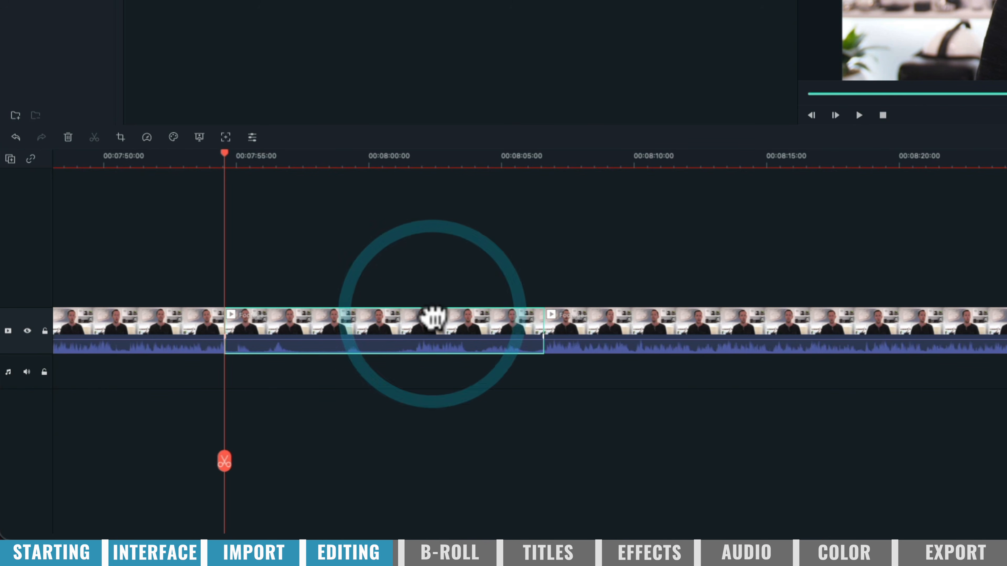
pyautogui.press('Delete')
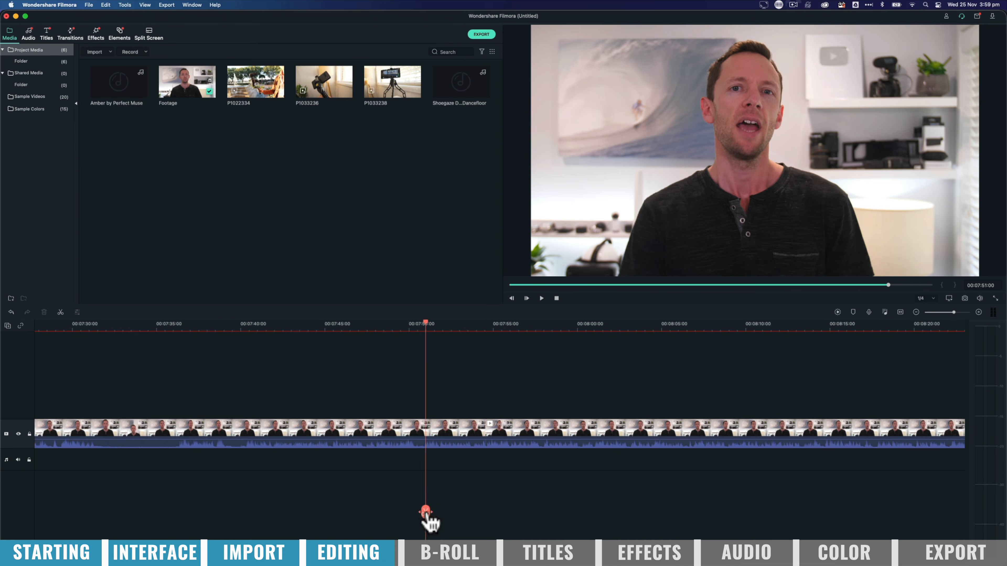
# Step: Cut the remaining unwanted sections out of the Footage, shortening the whole edit to about 00:01:15:00
pyautogui.moveTo(425, 514); pyautogui.dragTo(357, 495)
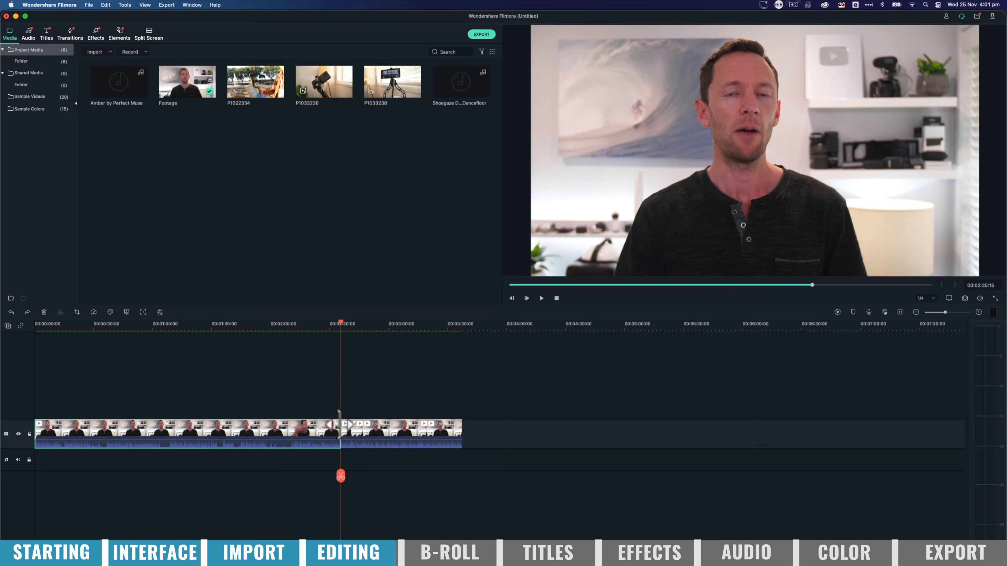
pyautogui.click(81, 438)
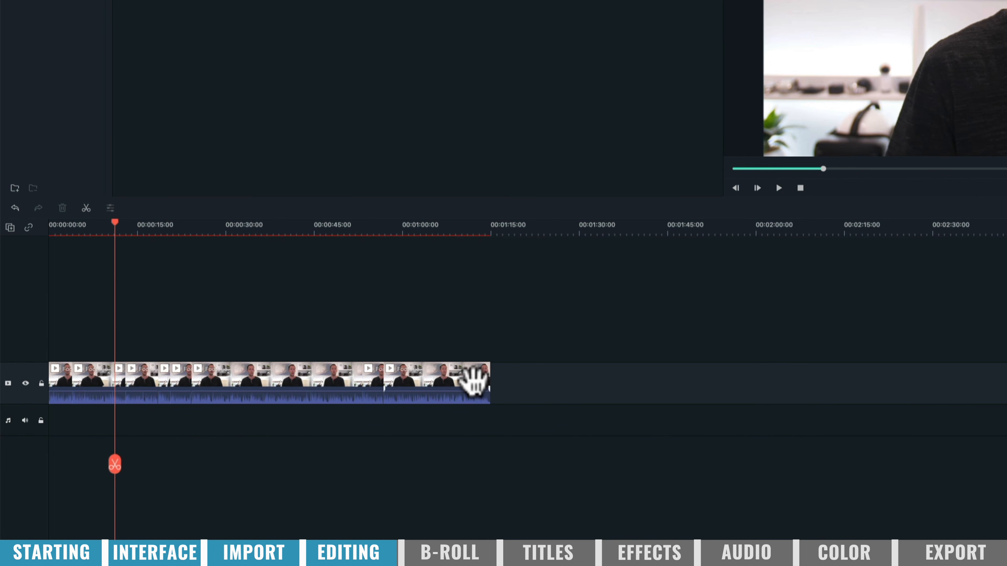
# Step: Rearrange the last three Footage segments so the long one sits at the end, leaving no gaps between them
pyautogui.moveTo(443, 377); pyautogui.dragTo(659, 378)
pyautogui.moveTo(369, 382); pyautogui.dragTo(509, 373)
pyautogui.moveTo(335, 376); pyautogui.dragTo(849, 379)
pyautogui.moveTo(513, 379); pyautogui.dragTo(587, 382)
pyautogui.moveTo(815, 337); pyautogui.dragTo(286, 388)
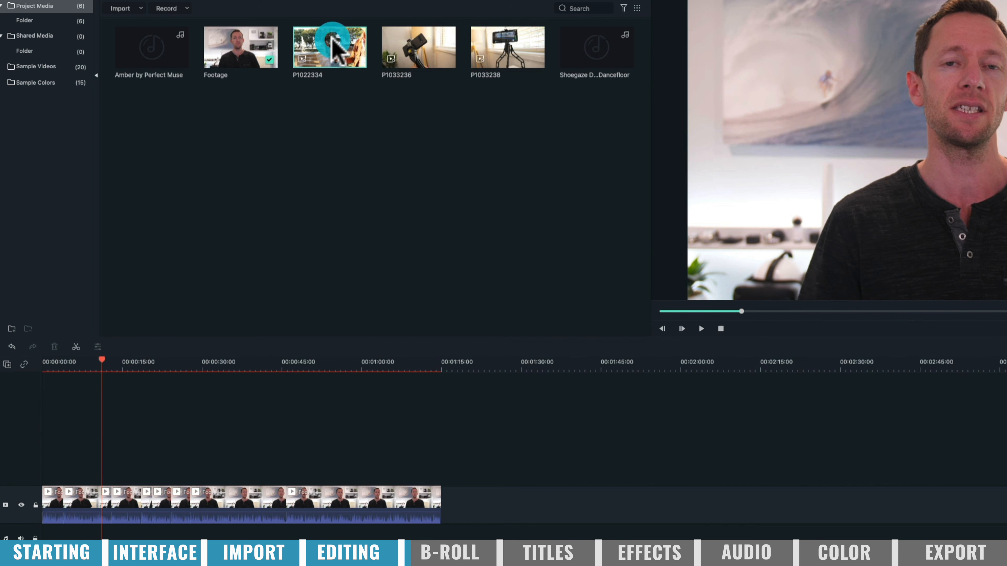
# Step: Place the P1022334 clip on the track above the Footage at about 00:00:11 and lower its audio to silence
pyautogui.click(335, 46)
pyautogui.moveTo(300, 354); pyautogui.dragTo(96, 449)
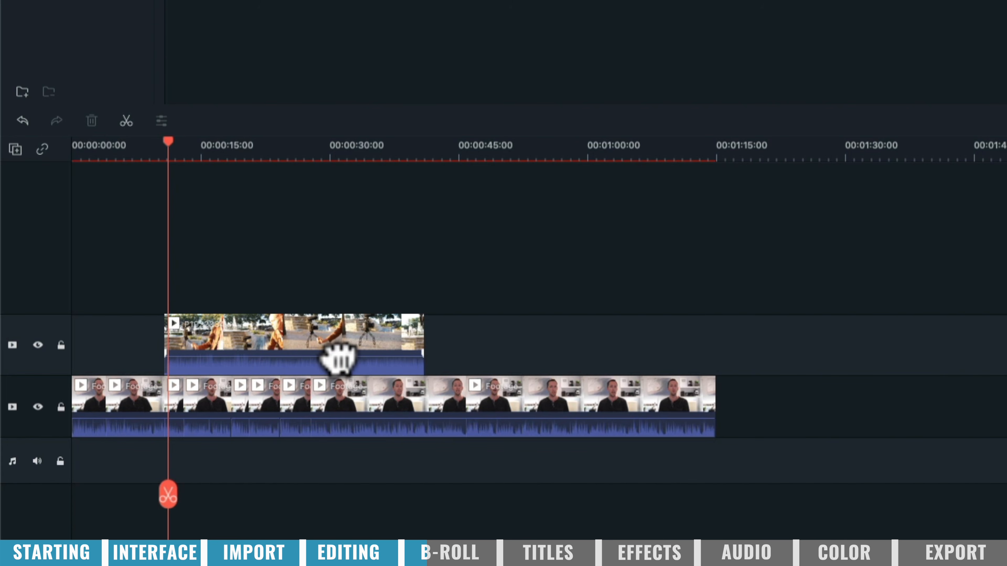
pyautogui.moveTo(339, 359); pyautogui.dragTo(336, 440)
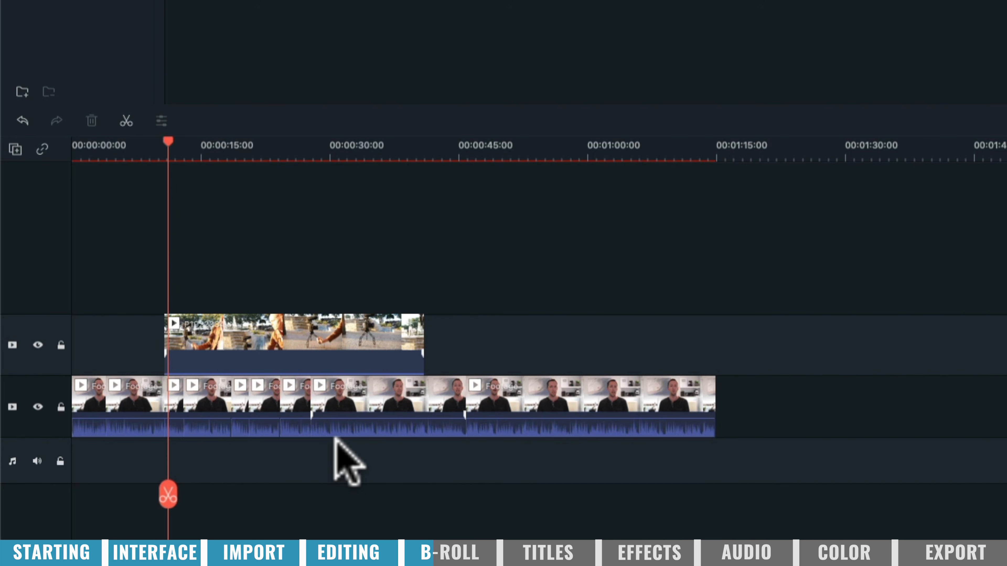
# Step: Detach the audio from the P1022334 clip and delete the separate audio
pyautogui.click(303, 342)
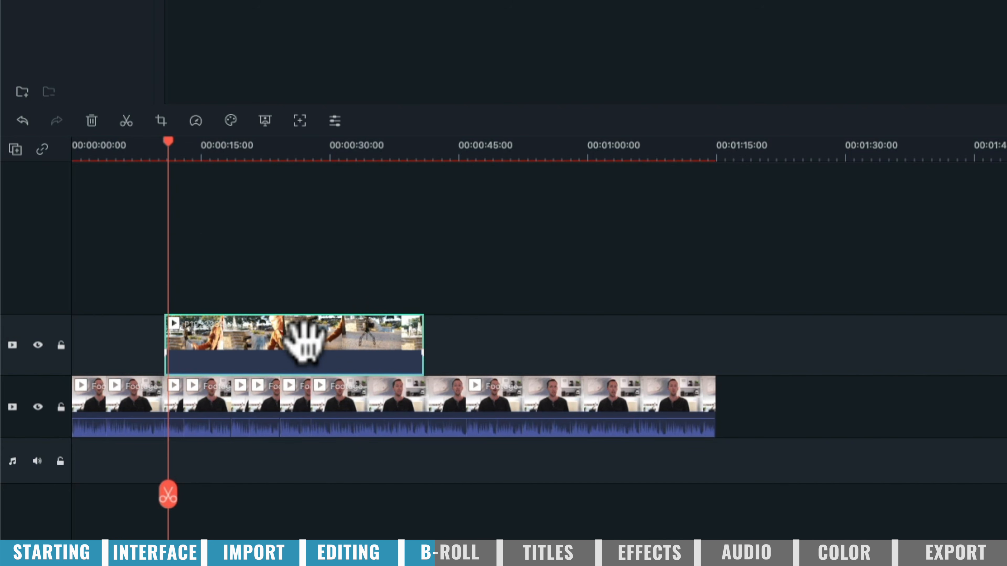
pyautogui.rightClick(304, 342)
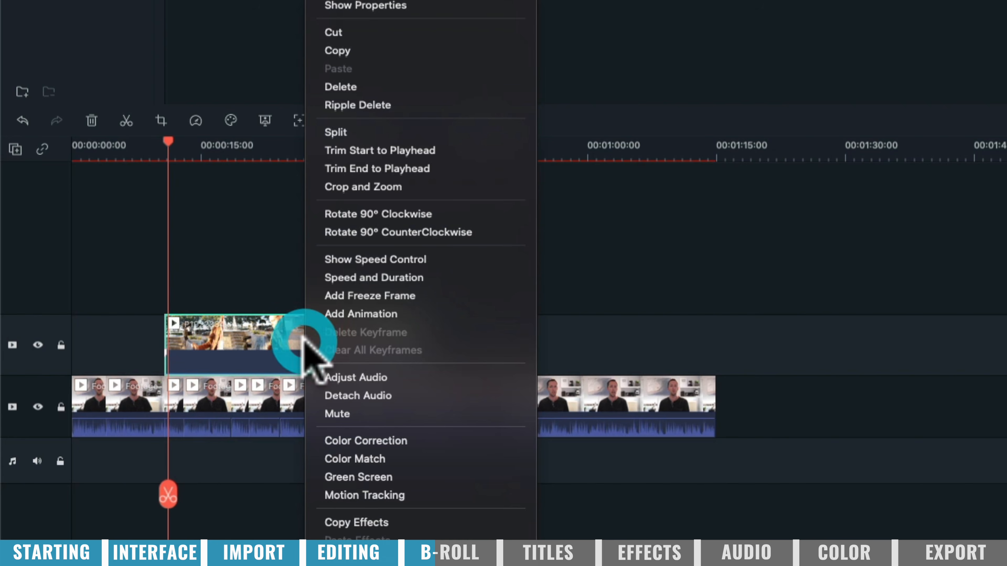
pyautogui.click(398, 393)
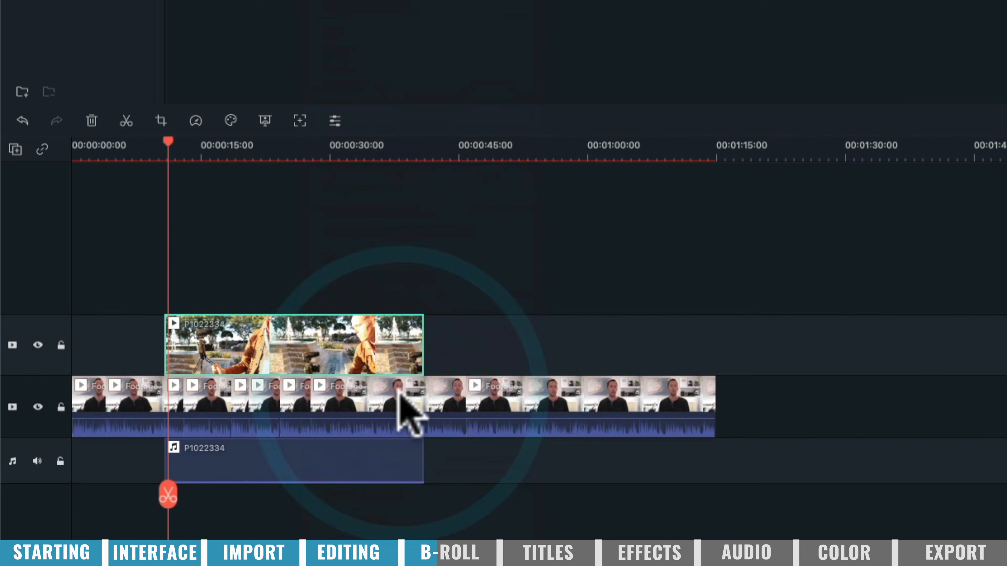
pyautogui.click(304, 468)
pyautogui.click(397, 478)
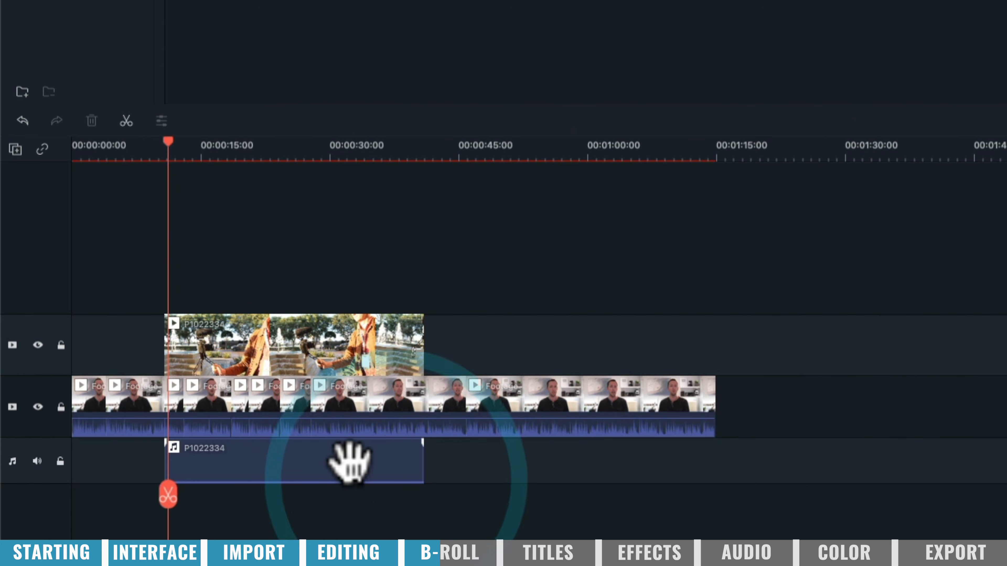
pyautogui.press('Delete')
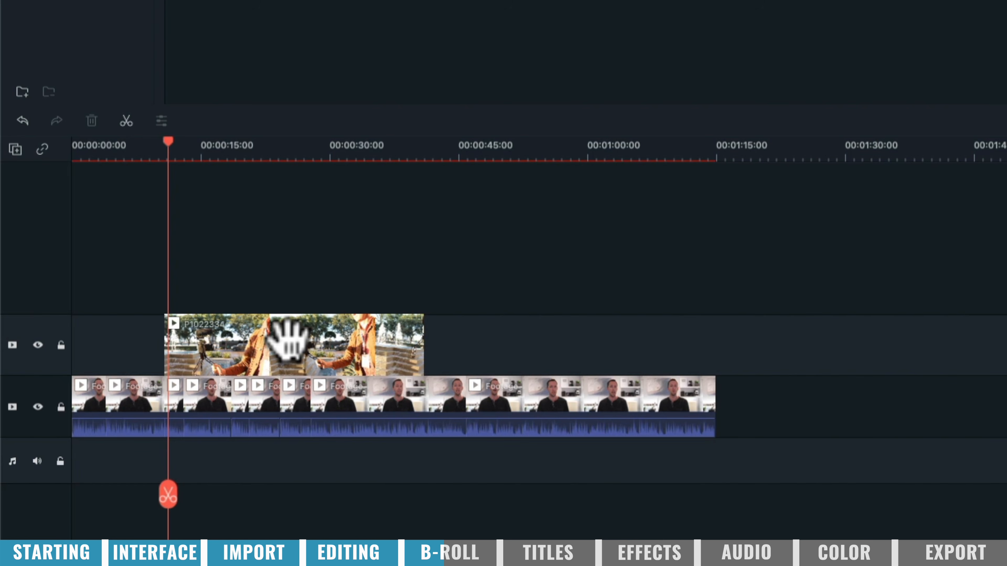
# Step: Move the P1022334 clip to start at about 00:00:13 and trim about a second off its start
pyautogui.moveTo(288, 341); pyautogui.dragTo(311, 335)
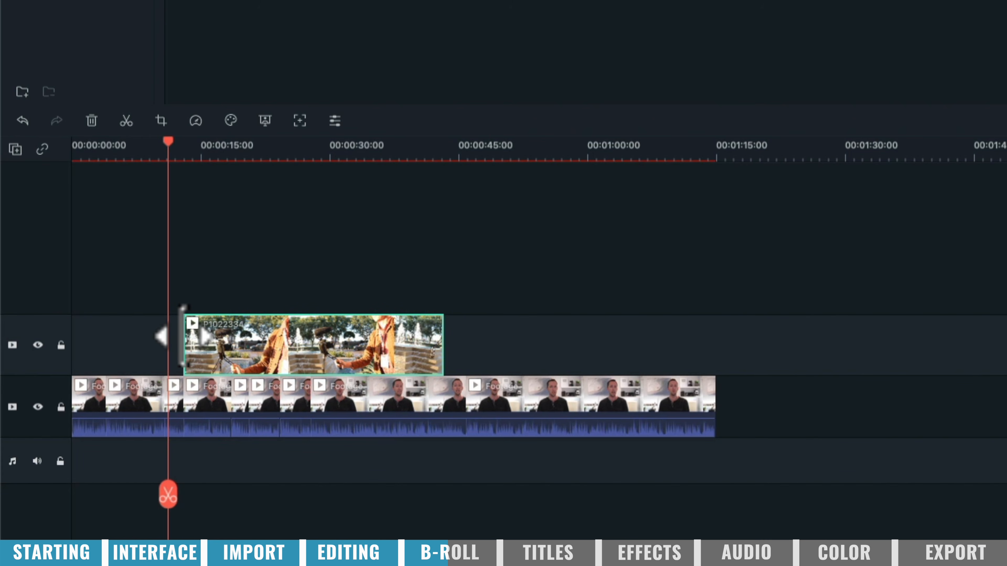
pyautogui.moveTo(184, 337); pyautogui.dragTo(194, 336)
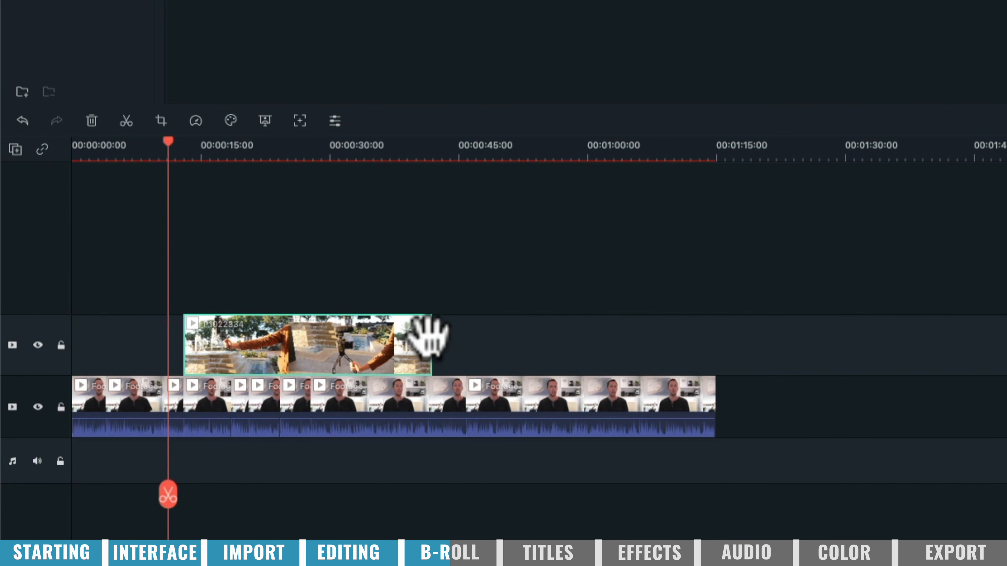
# Step: Split the P1022334 clip at about 00:00:23:19 and delete the part before the cut
pyautogui.moveTo(168, 498); pyautogui.dragTo(212, 501)
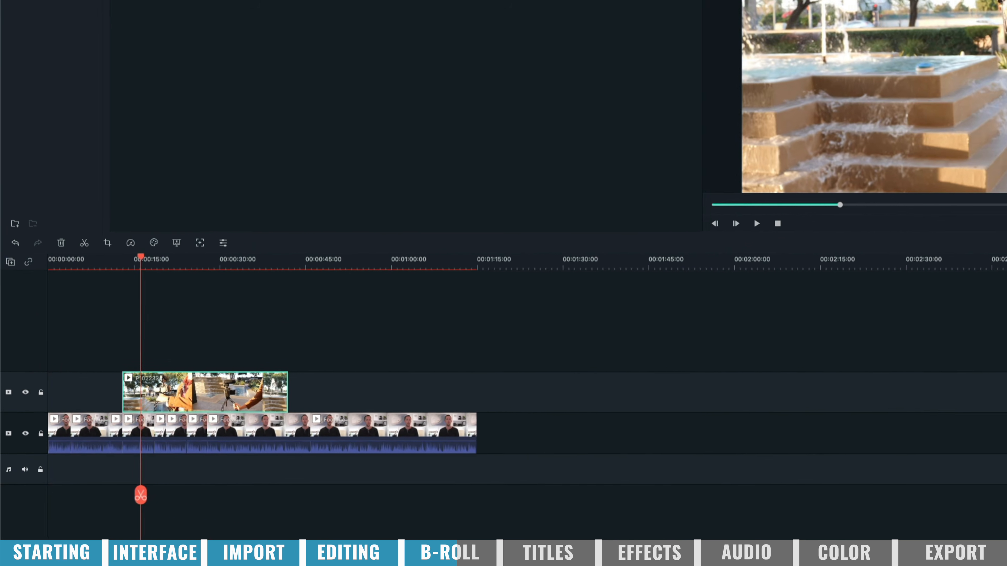
pyautogui.click(979, 312)
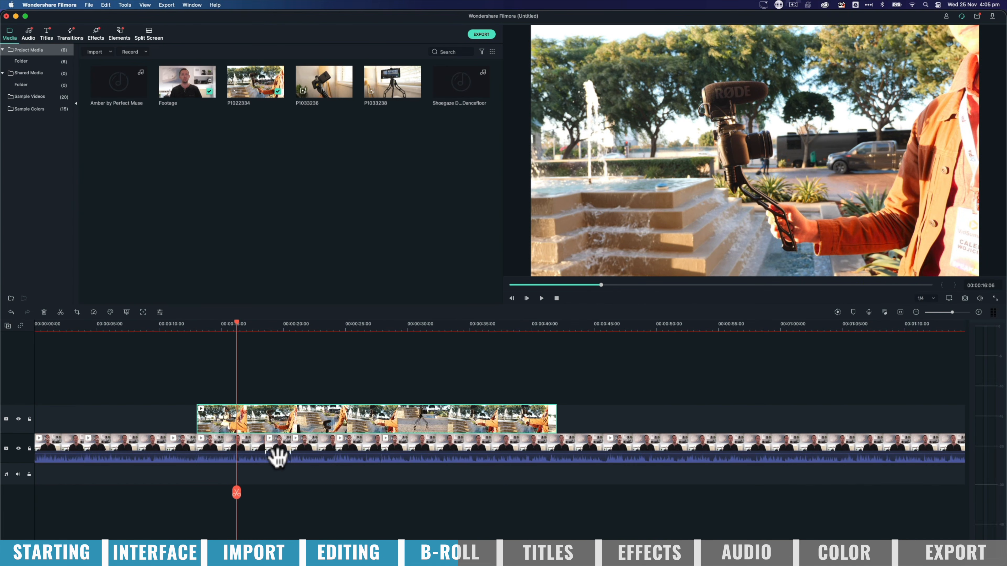
pyautogui.moveTo(240, 500); pyautogui.dragTo(330, 492)
pyautogui.click(330, 482)
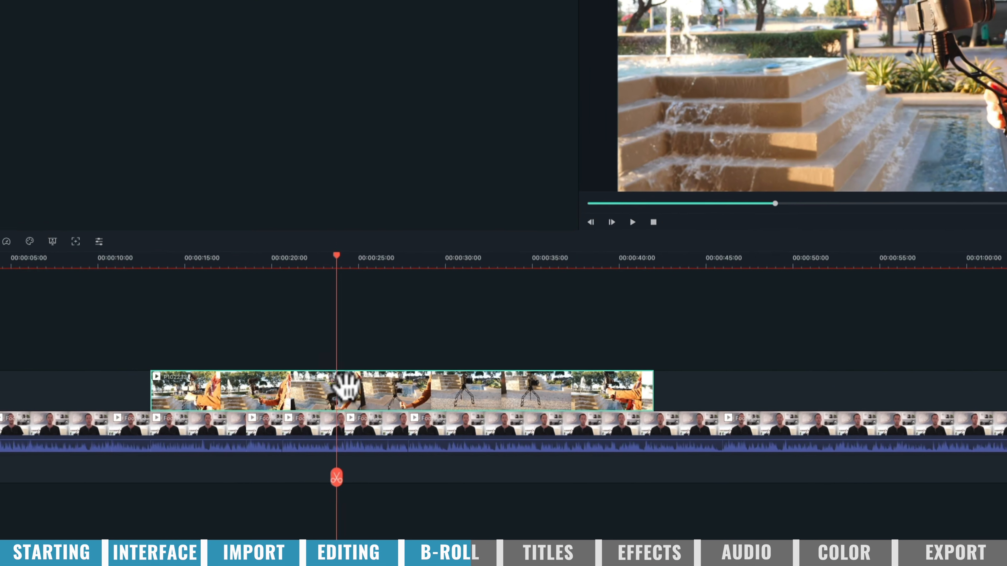
pyautogui.click(337, 416)
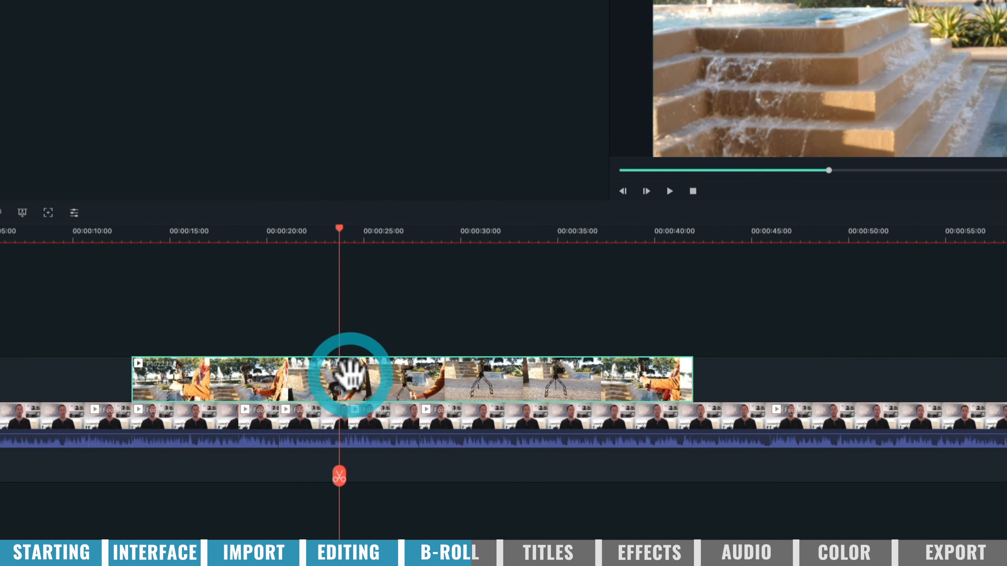
pyautogui.click(338, 473)
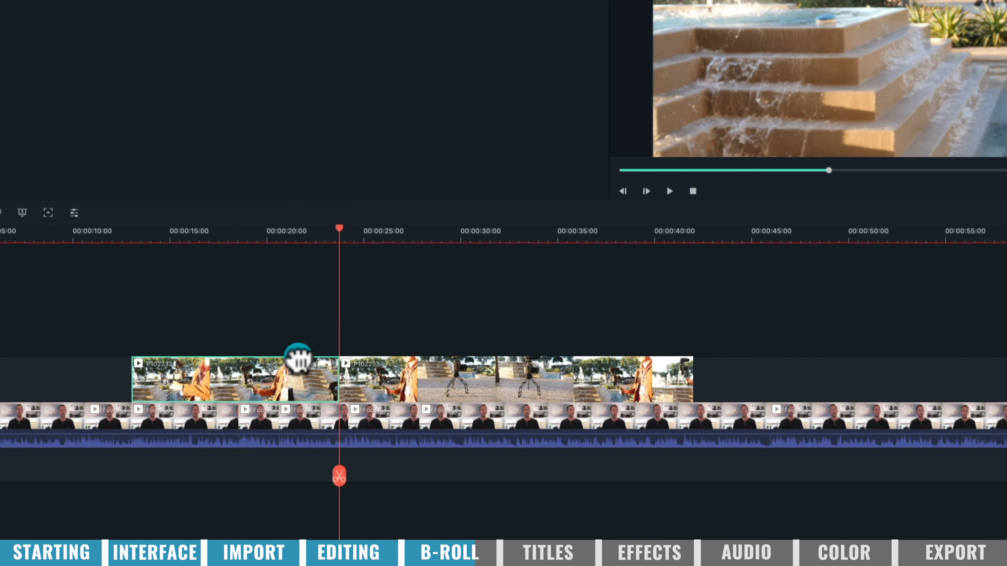
pyautogui.click(299, 360)
pyautogui.press('Delete')
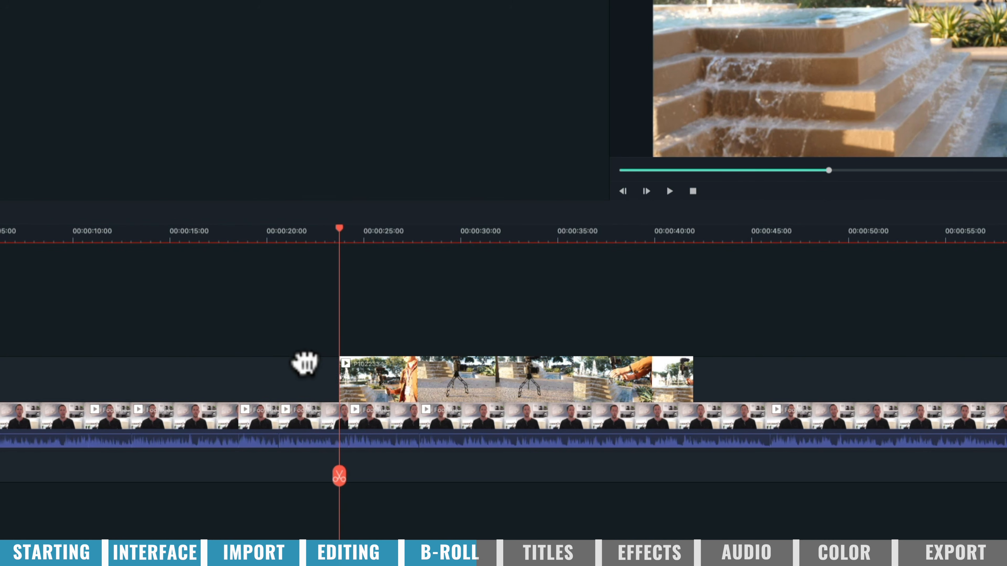
# Step: Trim the end of the P1022334 clip back to about 00:00:32:15
pyautogui.moveTo(340, 477); pyautogui.dragTo(512, 472)
pyautogui.click(512, 471)
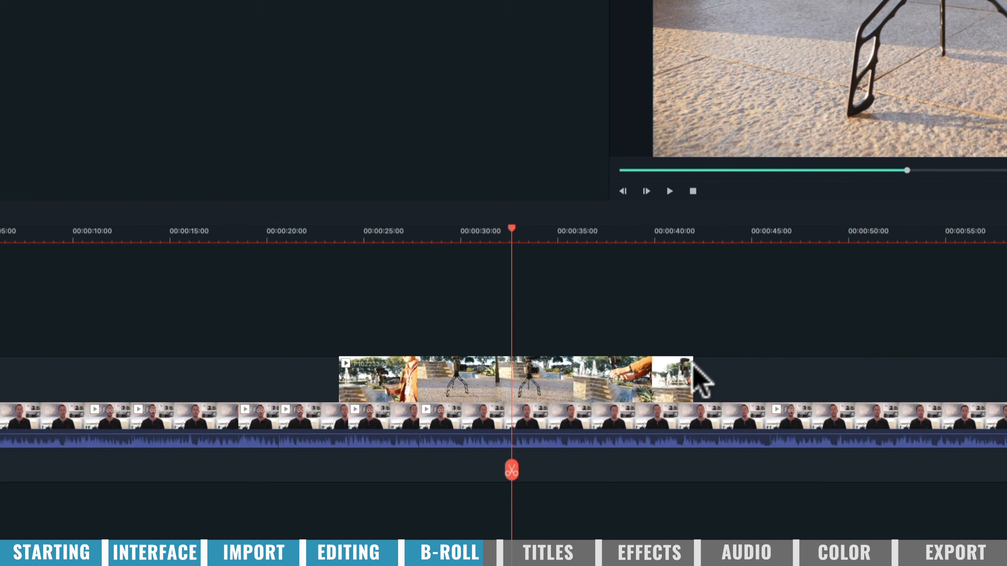
pyautogui.moveTo(690, 367); pyautogui.dragTo(514, 362)
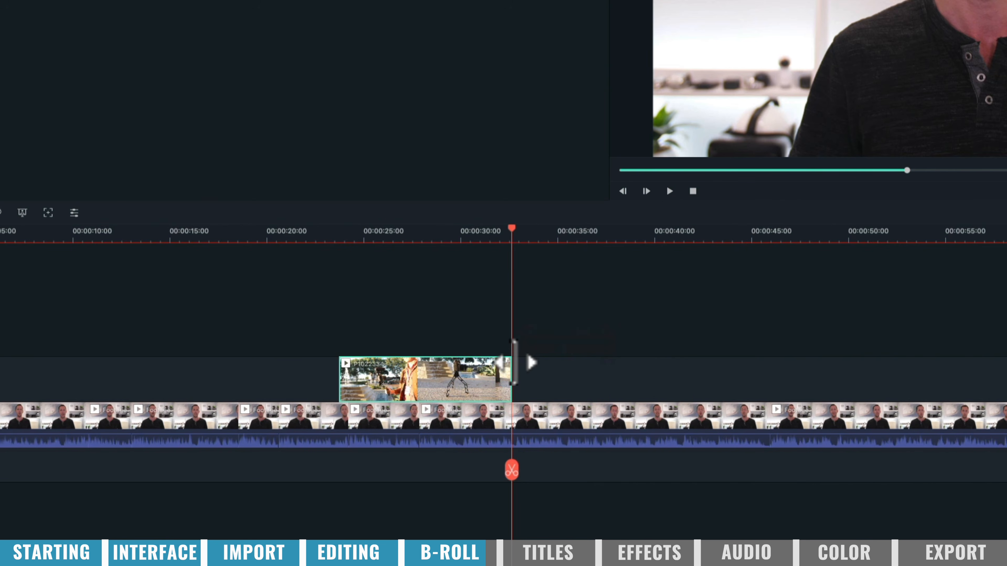
# Step: Place the P1033236 clip above the Footage at 00:00:33:10 and trim its end to 00:00:41:03
pyautogui.moveTo(512, 472); pyautogui.dragTo(449, 487)
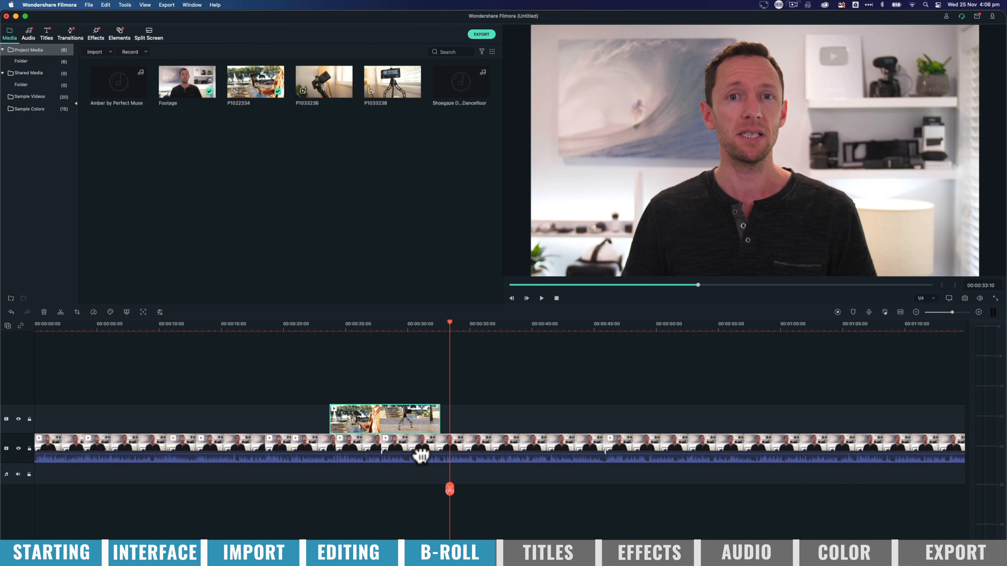
pyautogui.moveTo(324, 81); pyautogui.dragTo(452, 417)
pyautogui.moveTo(449, 490); pyautogui.dragTo(560, 481)
pyautogui.moveTo(561, 427); pyautogui.dragTo(561, 428)
pyautogui.moveTo(560, 480)
pyautogui.mouseDown()
pyautogui.moveTo(502, 472)
pyautogui.moveTo(545, 470)
pyautogui.mouseUp()
pyautogui.moveTo(857, 416); pyautogui.dragTo(546, 416)
# Step: Add the P1033238 clip above the Footage from about 00:00:54 to 00:01:06 and move the P1022334 clip to about 00:00:17
pyautogui.moveTo(389, 84); pyautogui.dragTo(558, 415)
pyautogui.moveTo(558, 415); pyautogui.dragTo(702, 492)
pyautogui.moveTo(872, 412); pyautogui.dragTo(712, 417)
pyautogui.moveTo(627, 409); pyautogui.dragTo(771, 409)
pyautogui.moveTo(389, 411); pyautogui.dragTo(311, 411)
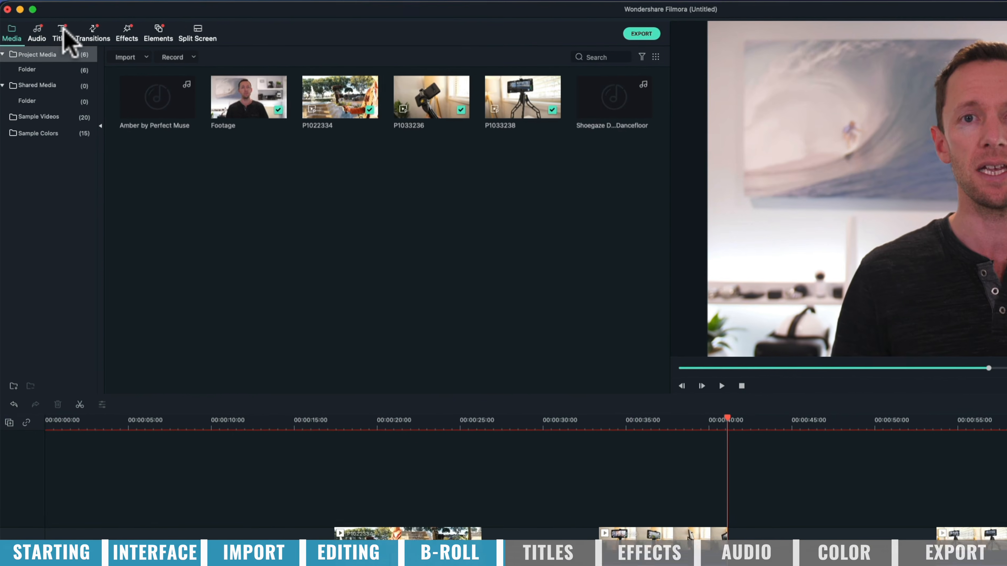
# Step: Open the title library and preview the Callout 5 title
pyautogui.click(49, 34)
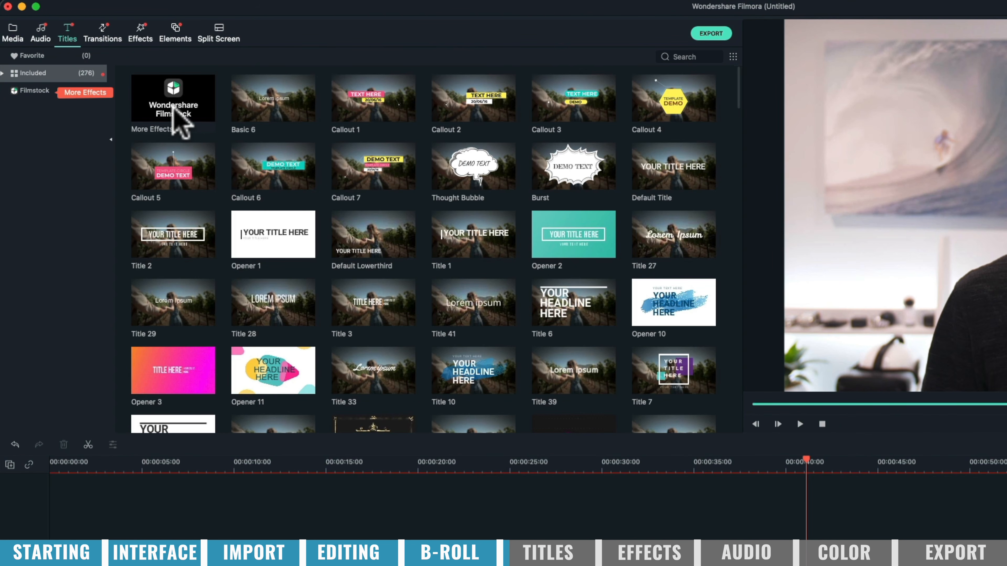
pyautogui.click(173, 167)
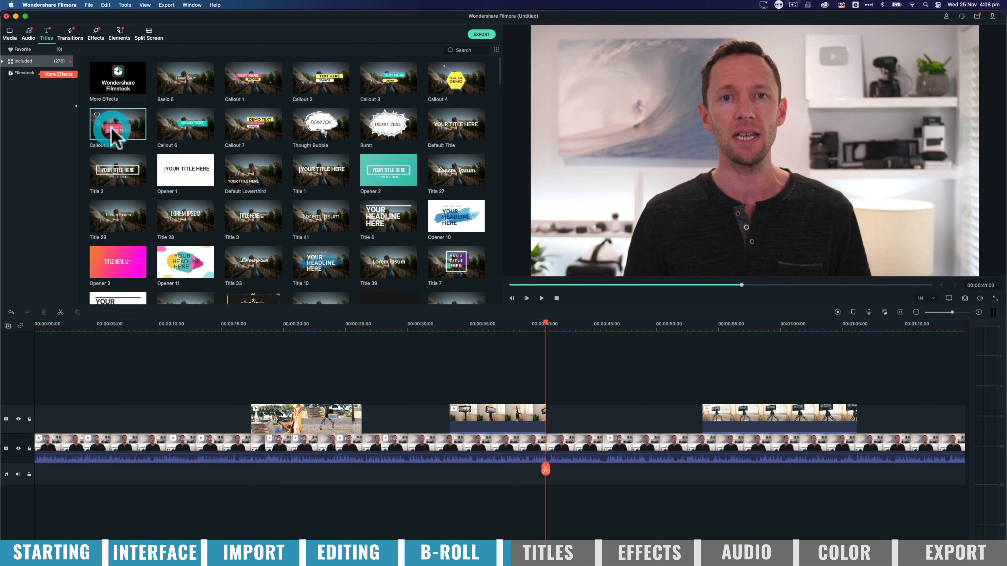
pyautogui.click(115, 135)
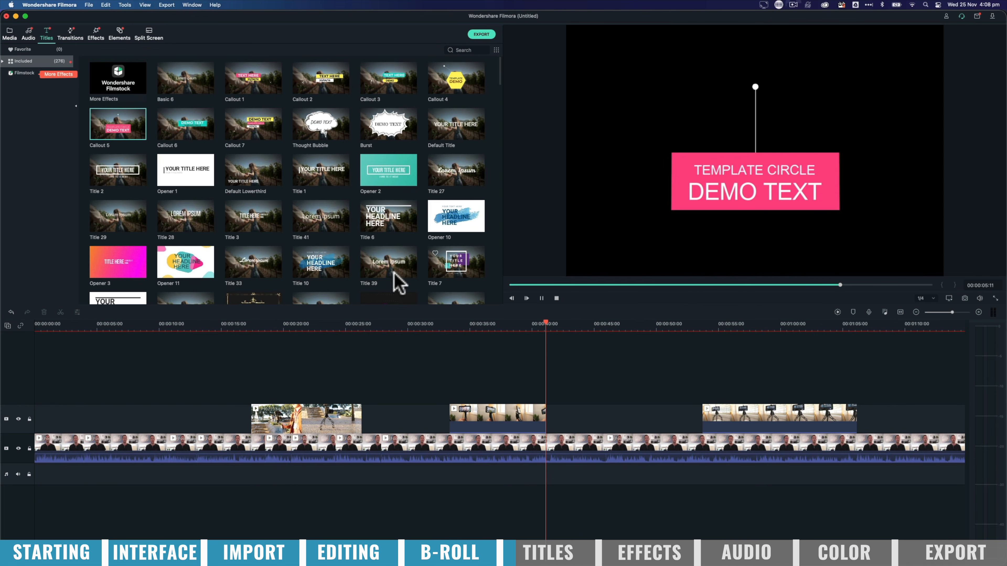
# Step: Add the New LowerThirds 2 title above the Footage at about 00:00:01
pyautogui.scroll(-5, 329, 242)
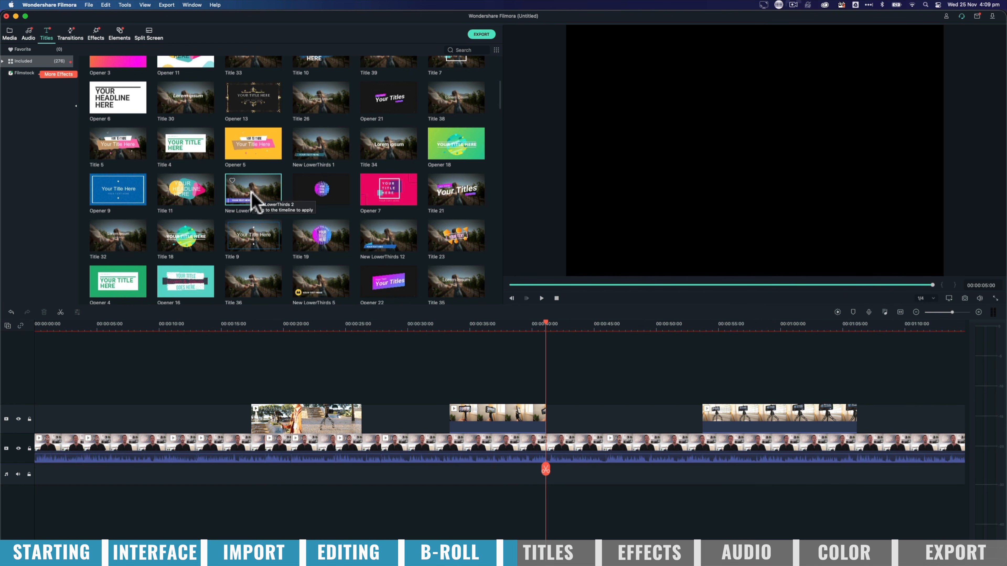
pyautogui.moveTo(224, 243); pyautogui.dragTo(45, 413)
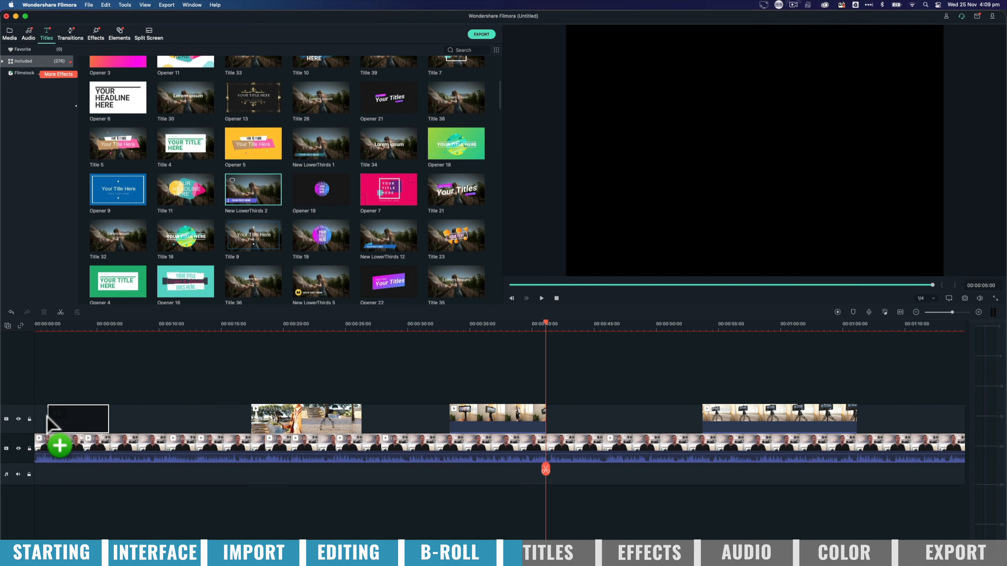
pyautogui.moveTo(49, 419); pyautogui.dragTo(50, 423)
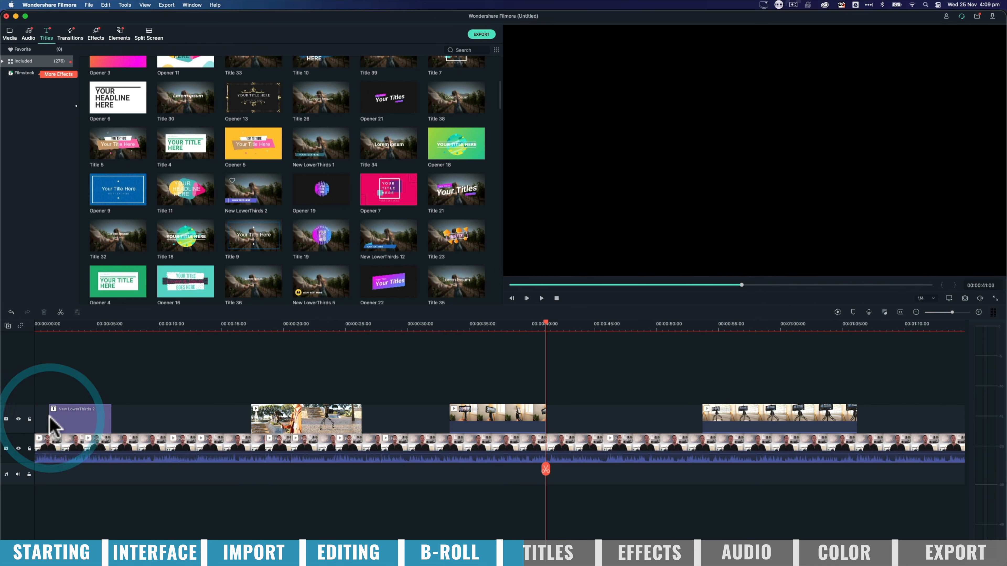
# Step: Replace the placeholder text of the New LowerThirds 2 title with the presenter's full name
pyautogui.moveTo(455, 481); pyautogui.dragTo(75, 476)
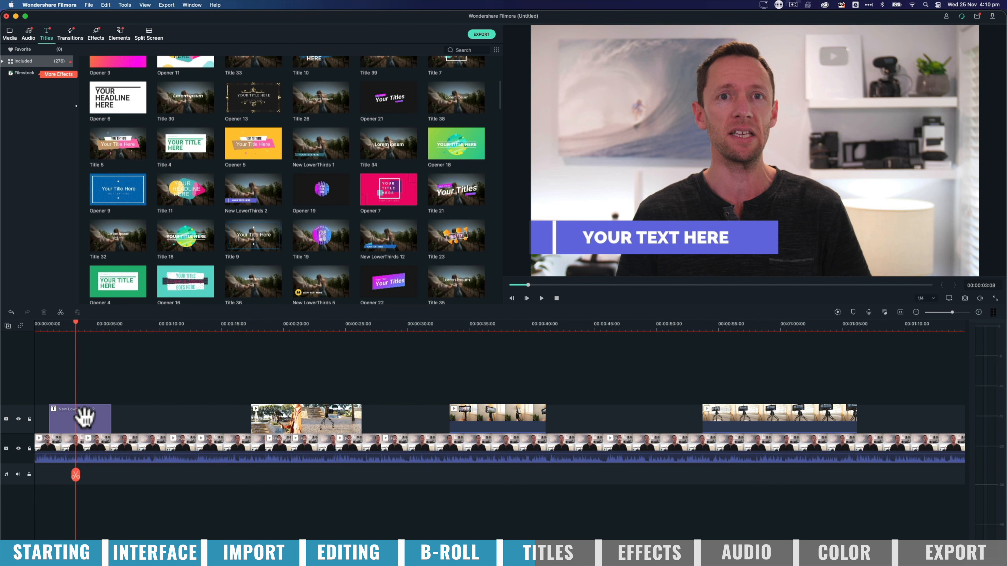
pyautogui.doubleClick(84, 417)
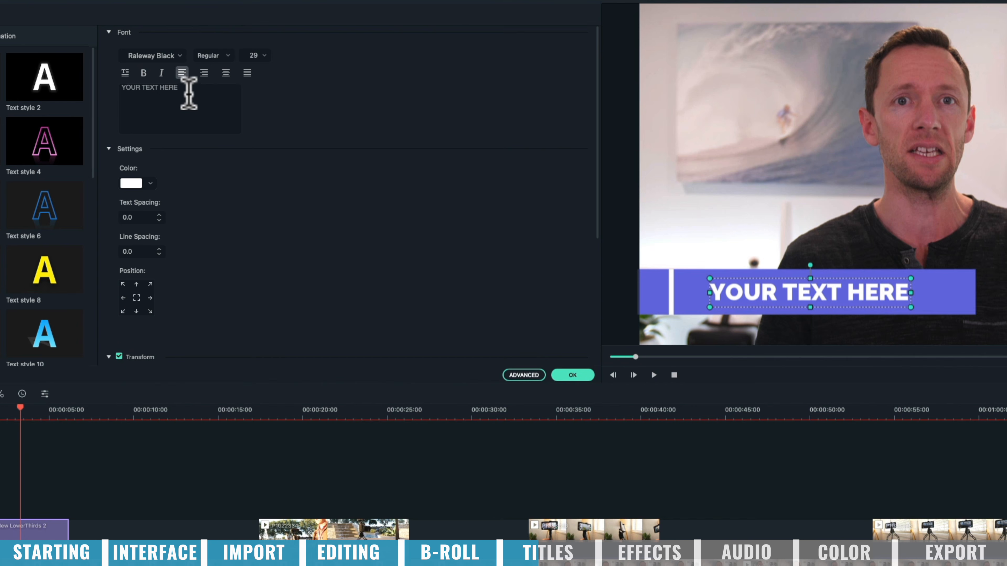
pyautogui.click(96, 85)
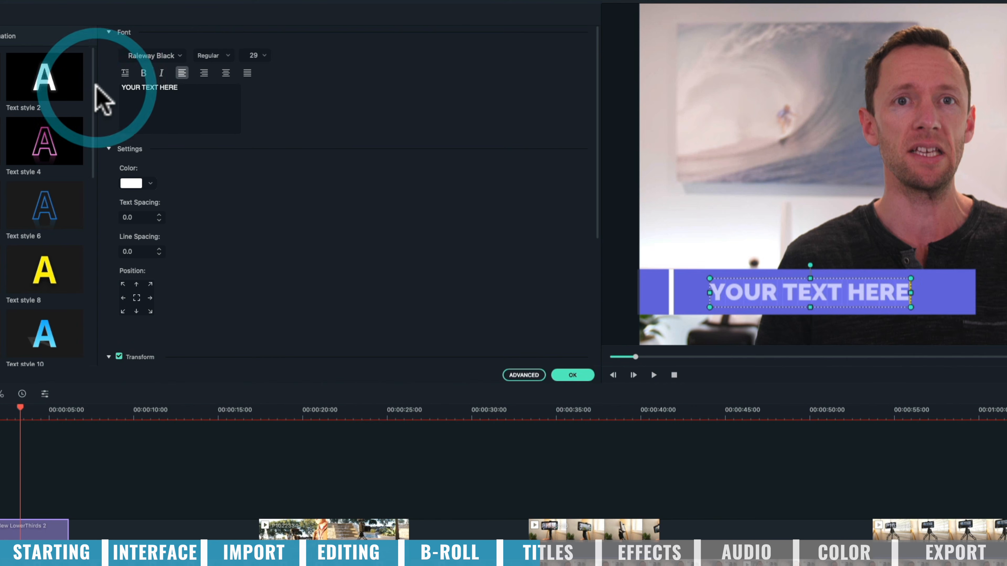
pyautogui.write('JUSTIN BROWN')
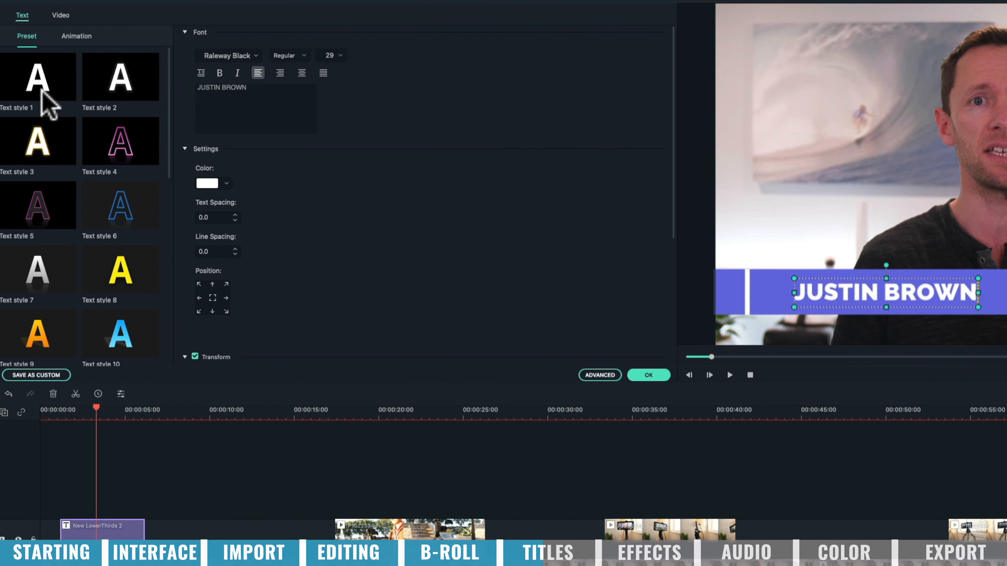
# Step: Try the Text style 6 and Text style 8 presets on the title text, and finish with Text style 1
pyautogui.click(119, 75)
pyautogui.click(48, 84)
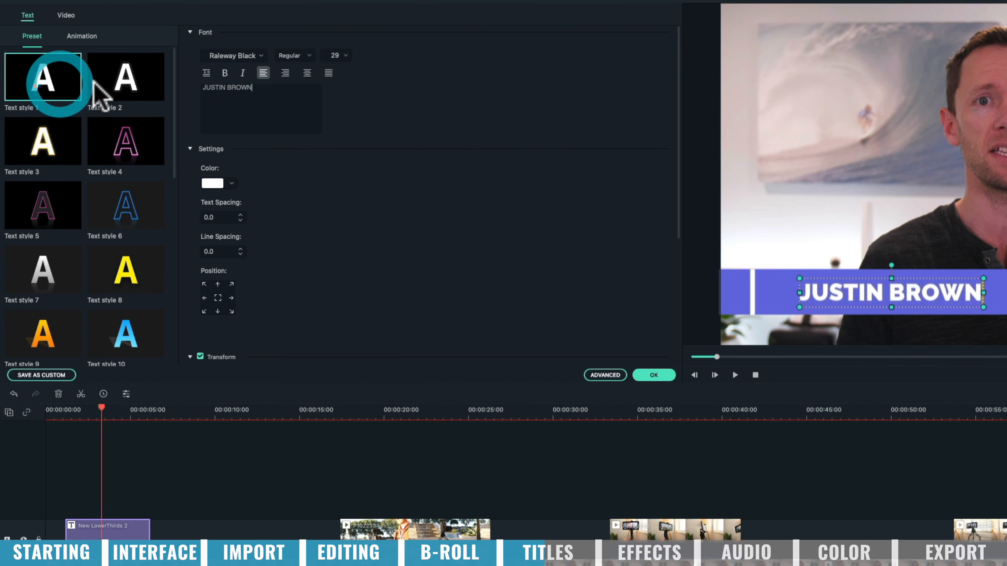
pyautogui.click(130, 206)
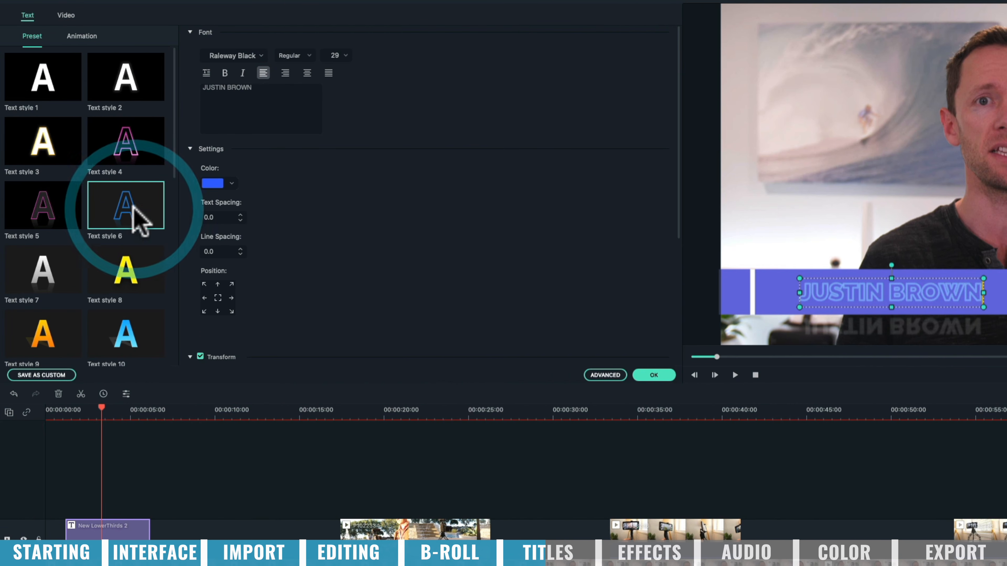
pyautogui.click(136, 261)
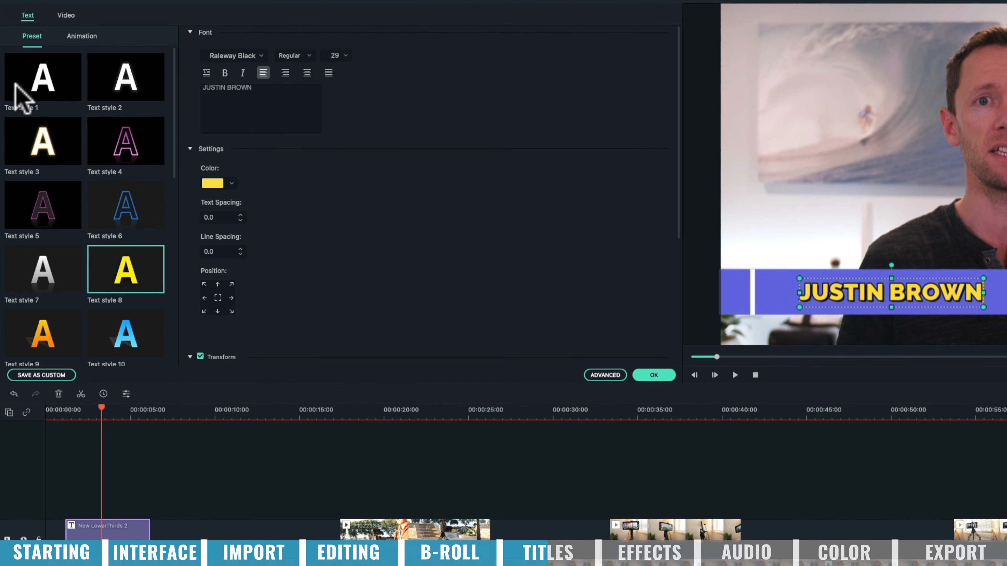
pyautogui.click(18, 94)
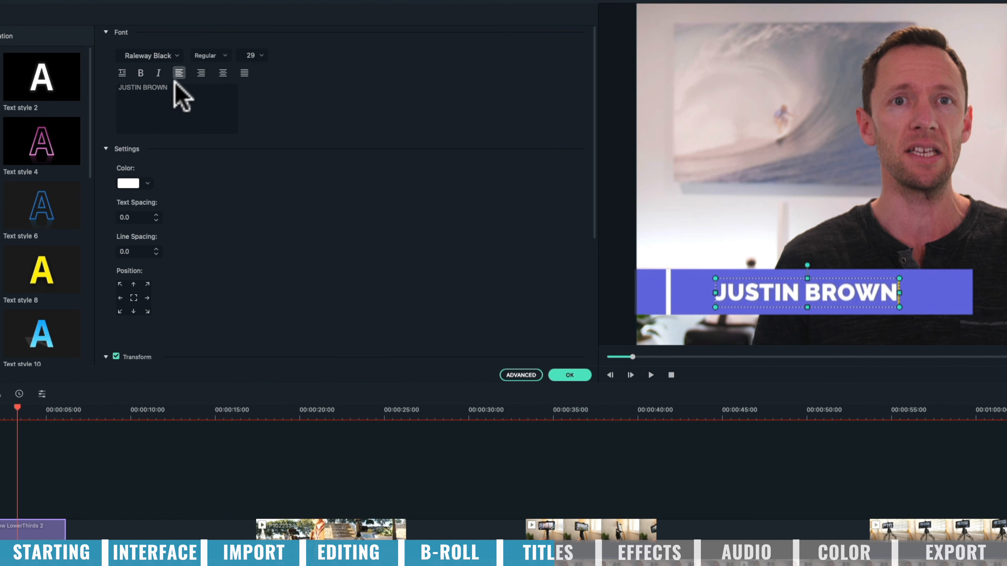
# Step: Try font size 36, set the title text's scale to 38.1%, and look at the advanced title customization options
pyautogui.click(255, 53)
pyautogui.click(261, 55)
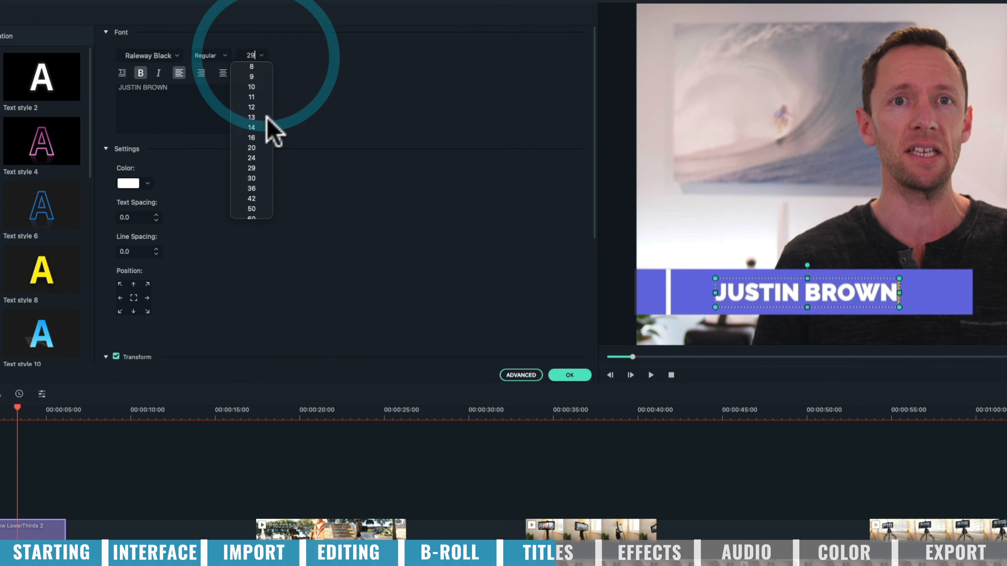
pyautogui.click(255, 188)
pyautogui.scroll(-5, 322, 234)
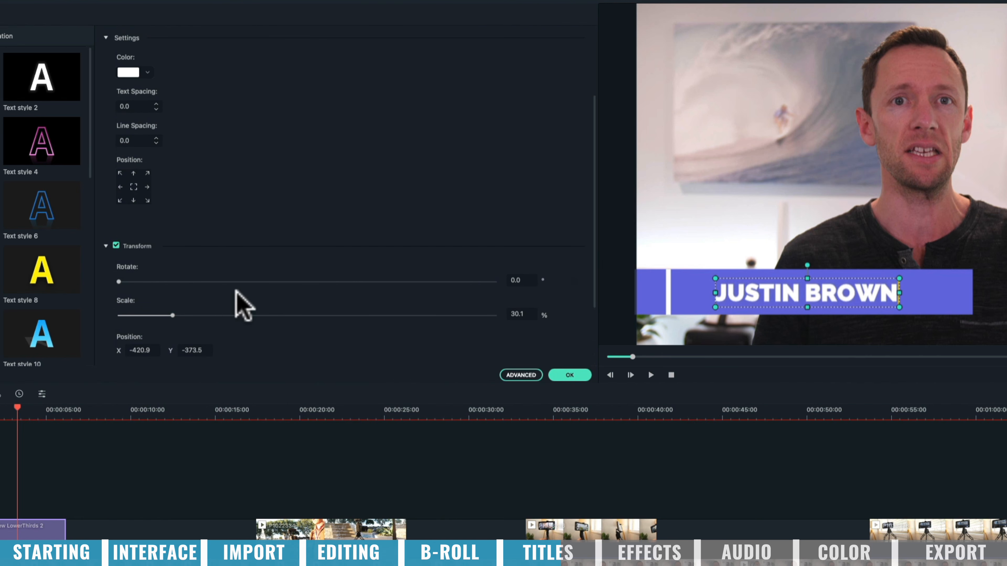
pyautogui.moveTo(173, 316); pyautogui.dragTo(188, 316)
pyautogui.scroll(-3, 290, 342)
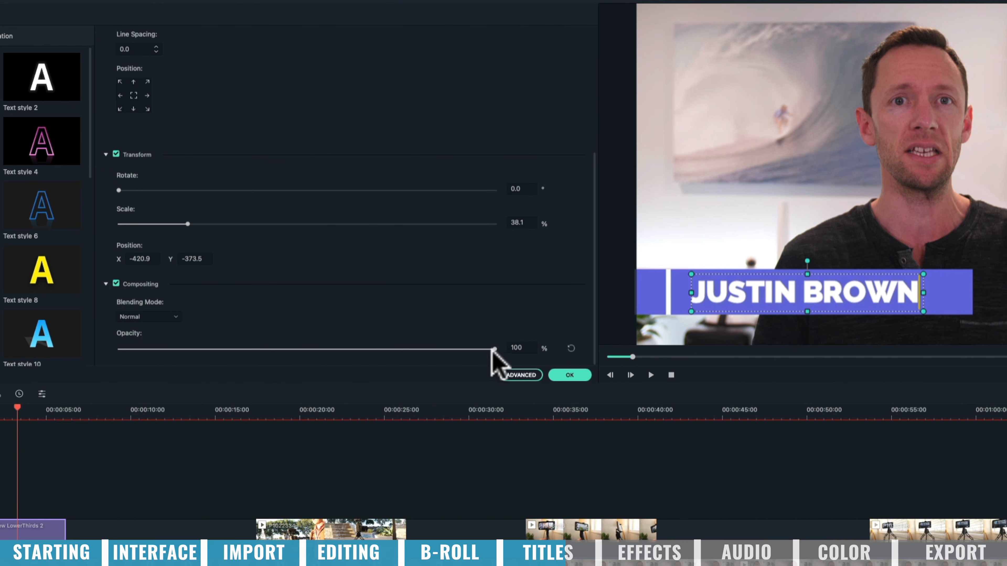
pyautogui.click(527, 375)
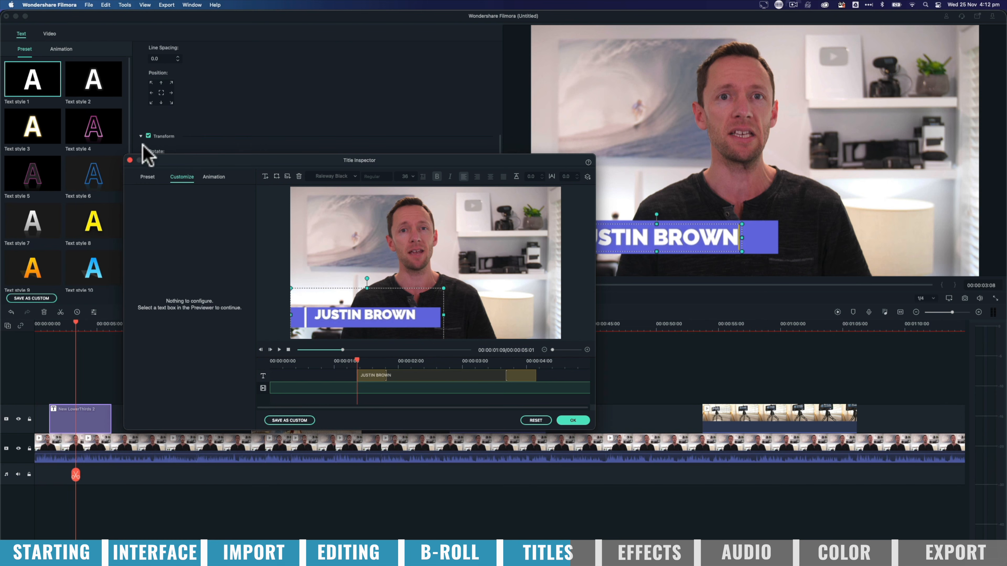
pyautogui.click(129, 160)
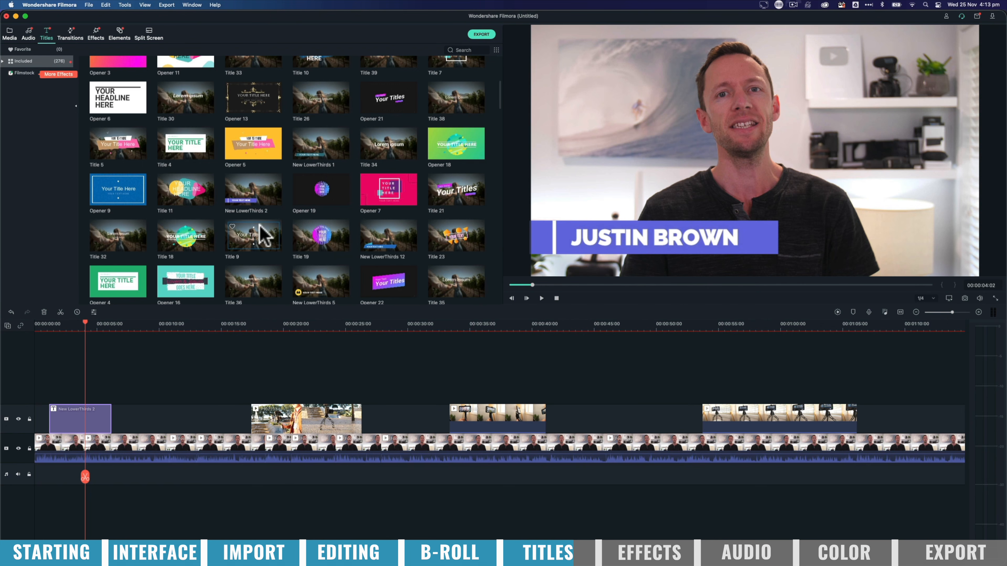
# Step: Play the timeline from the beginning to preview the edited lower-third title over the Footage
pyautogui.moveTo(46, 324); pyautogui.dragTo(44, 328)
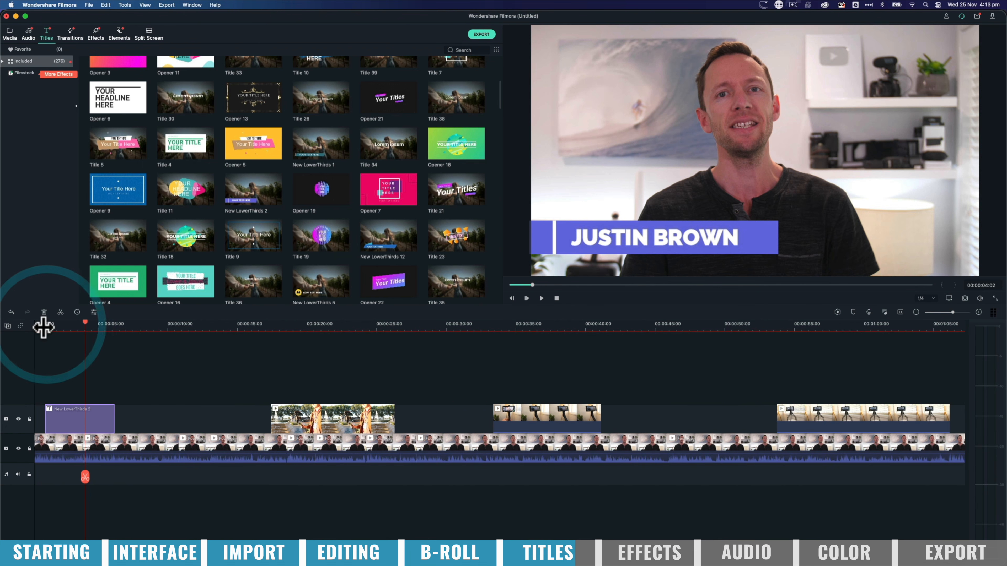
pyautogui.moveTo(85, 483); pyautogui.dragTo(6, 478)
pyautogui.press('space')
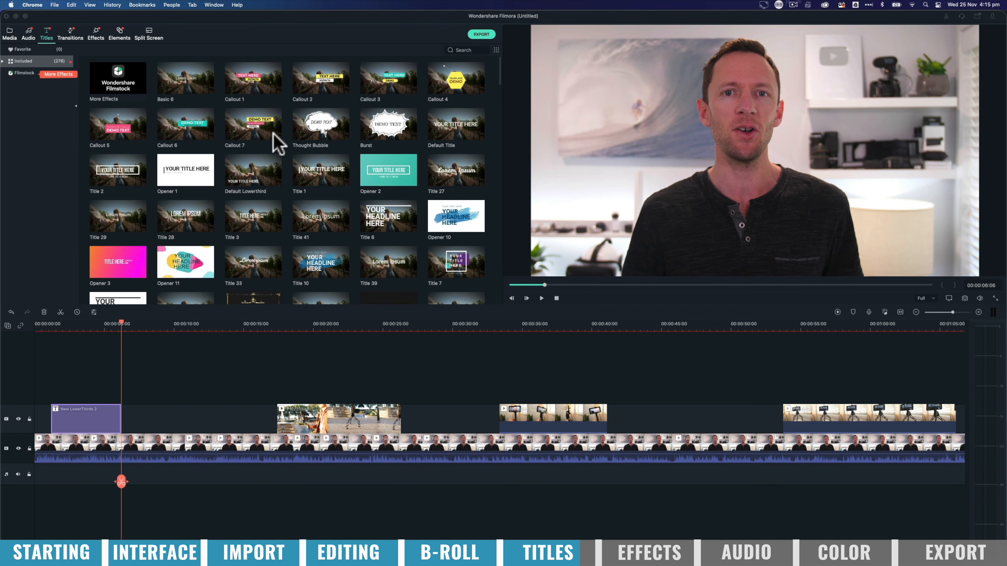
# Step: Browse the included titles and, on the Placeit website, the Intro Maker templates
pyautogui.scroll(-5, 273, 137)
pyautogui.scroll(-2, 274, 135)
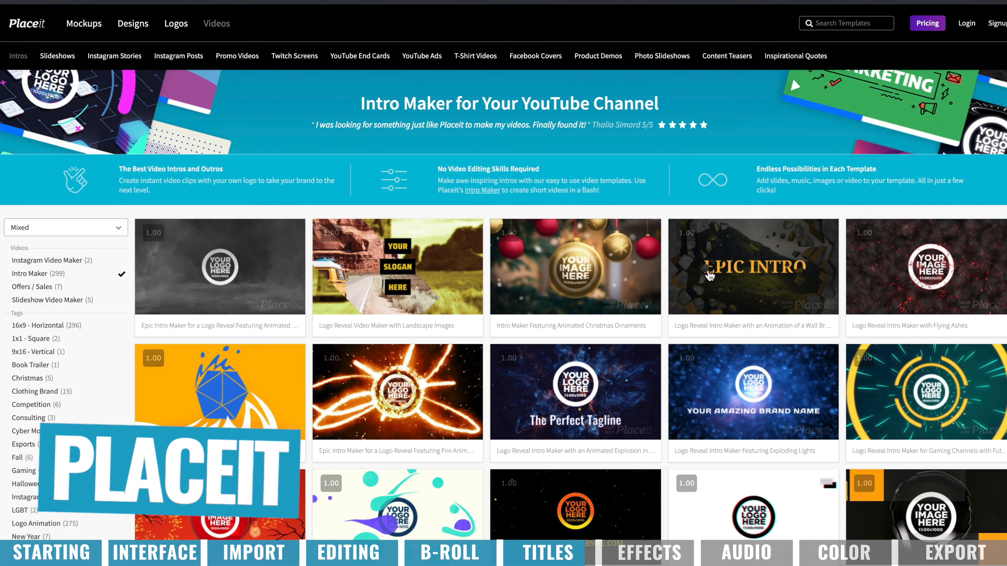
pyautogui.scroll(-3, 723, 320)
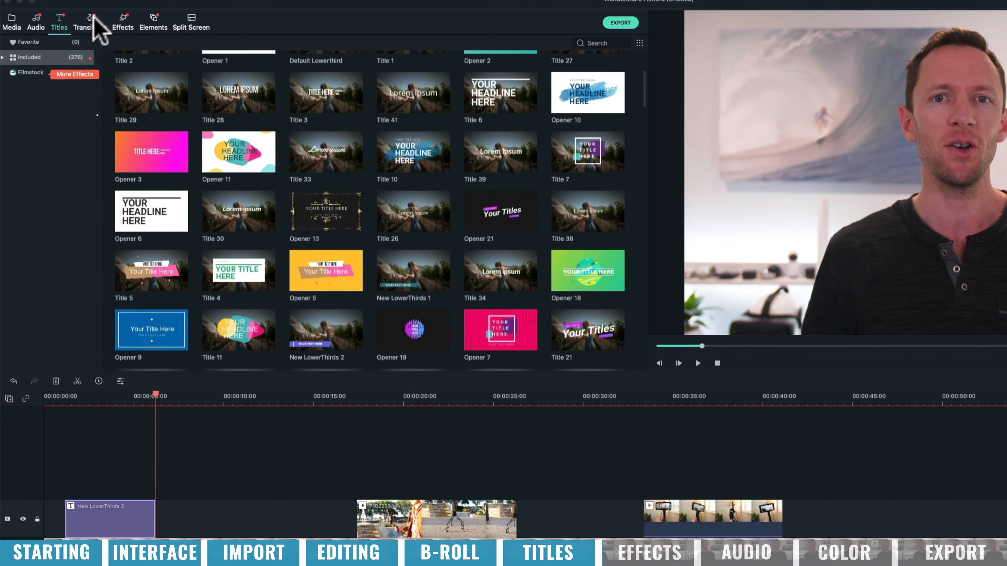
# Step: Open the transitions library and browse the included transitions, down to the Linear and Plain Shape sets
pyautogui.click(70, 31)
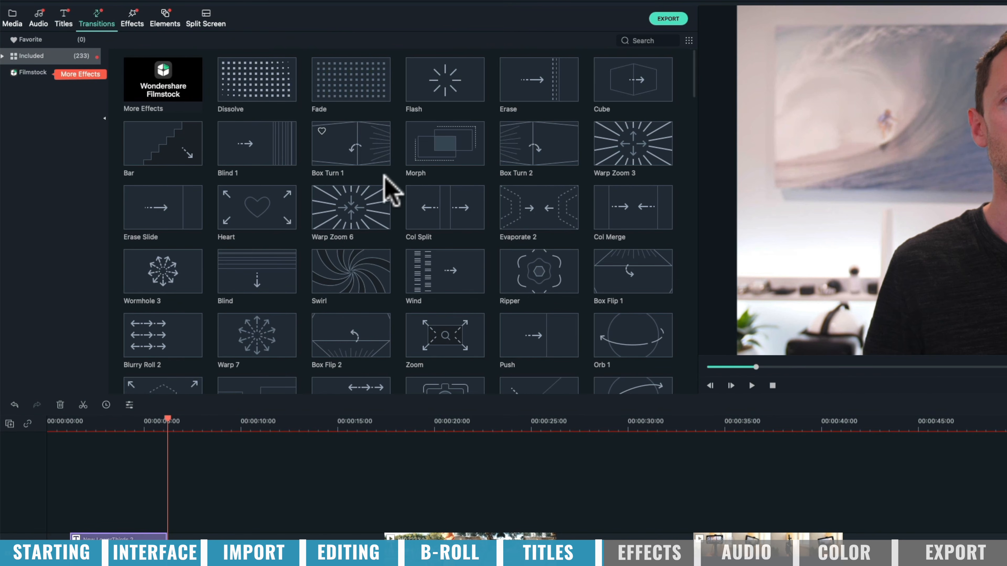
pyautogui.scroll(-15, 379, 248)
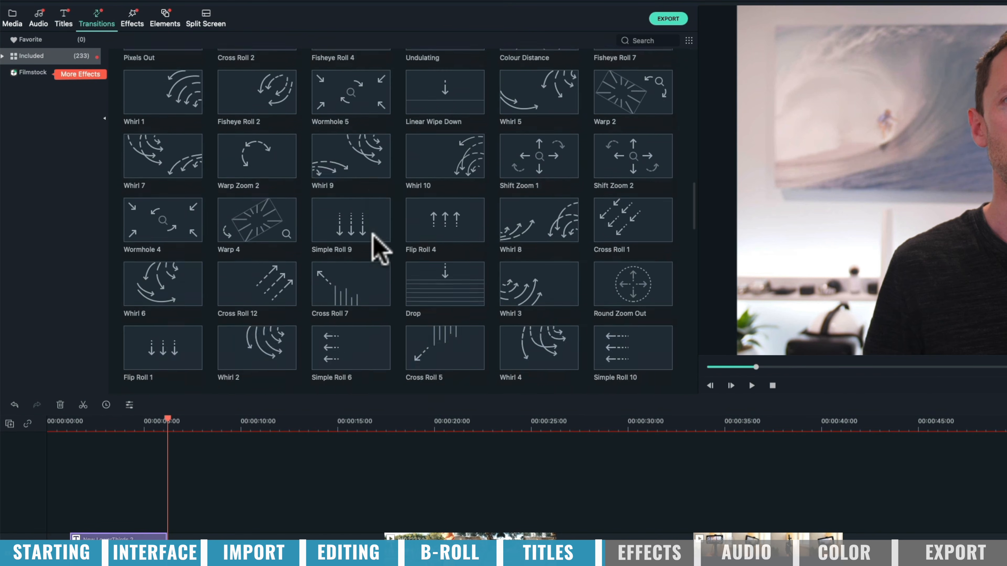
pyautogui.scroll(-15, 379, 248)
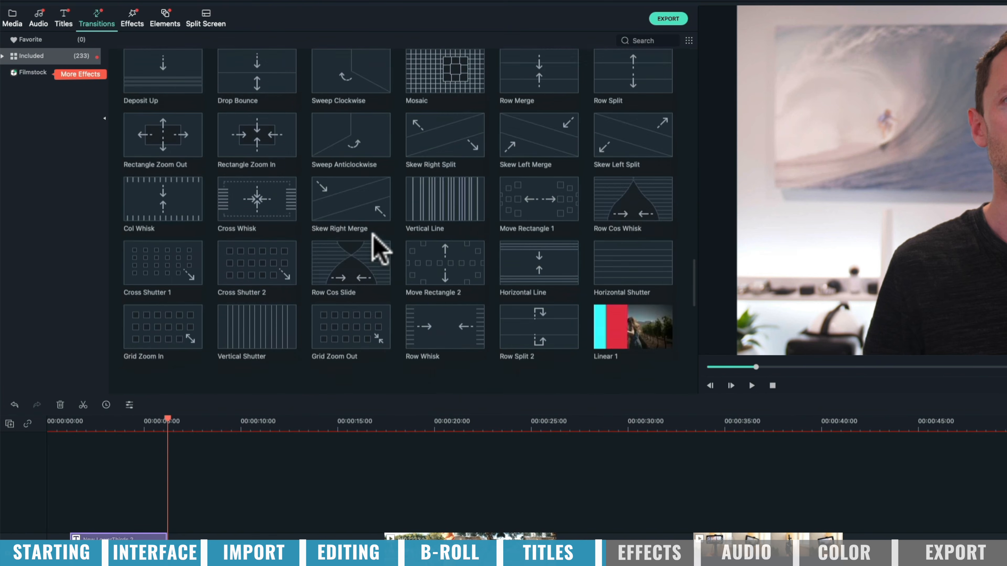
pyautogui.scroll(-5, 379, 248)
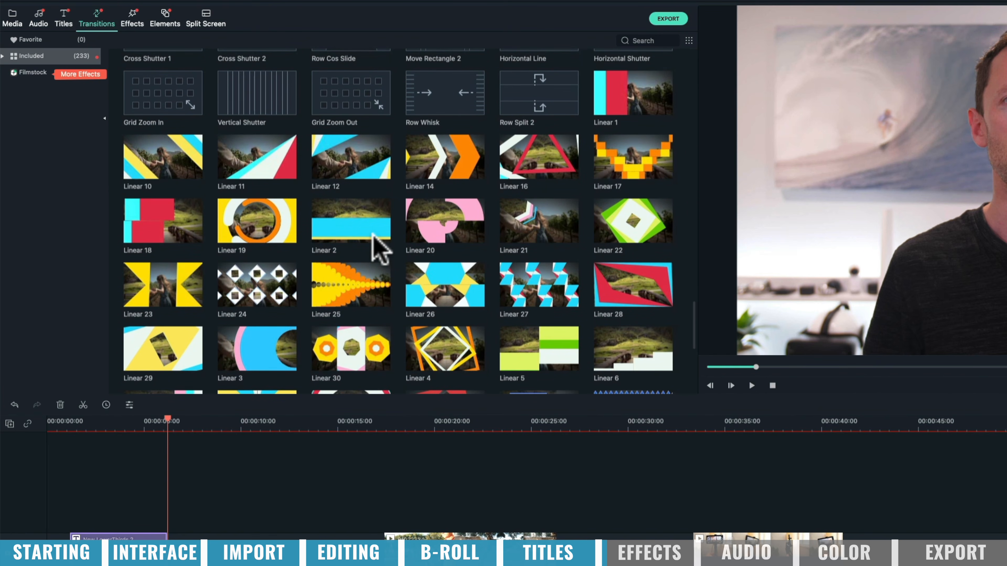
pyautogui.scroll(-3, 379, 248)
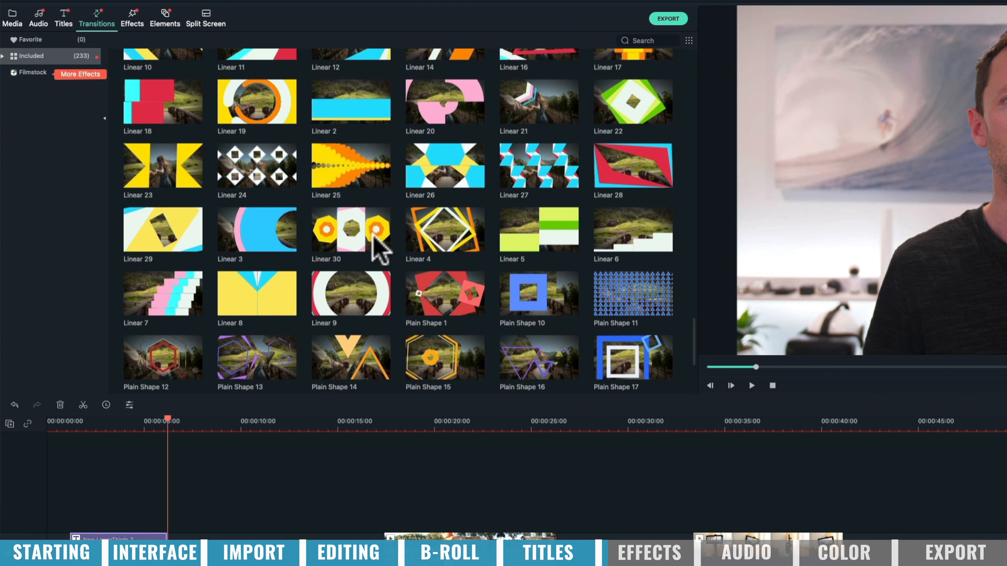
pyautogui.scroll(5, 379, 248)
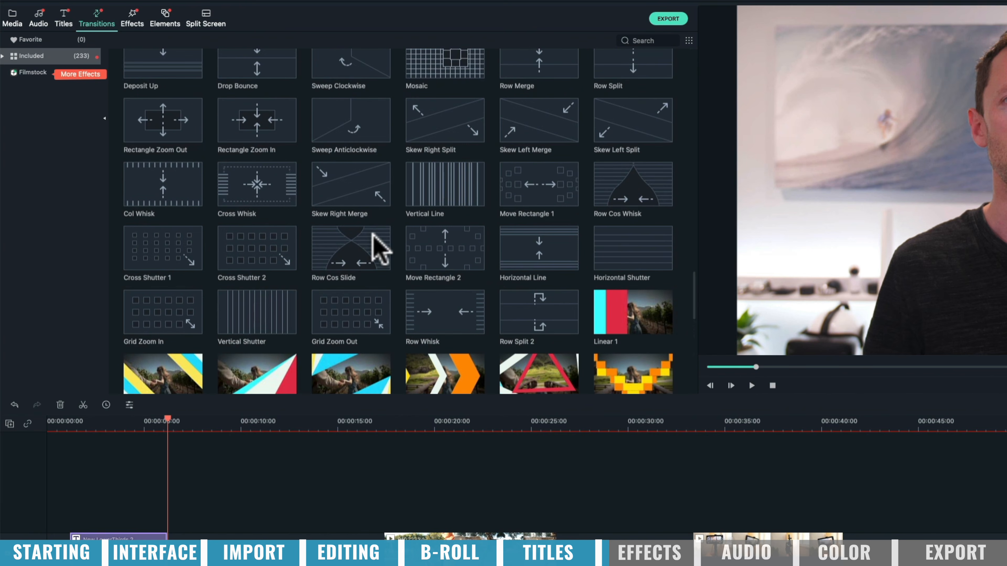
pyautogui.scroll(10, 404, 195)
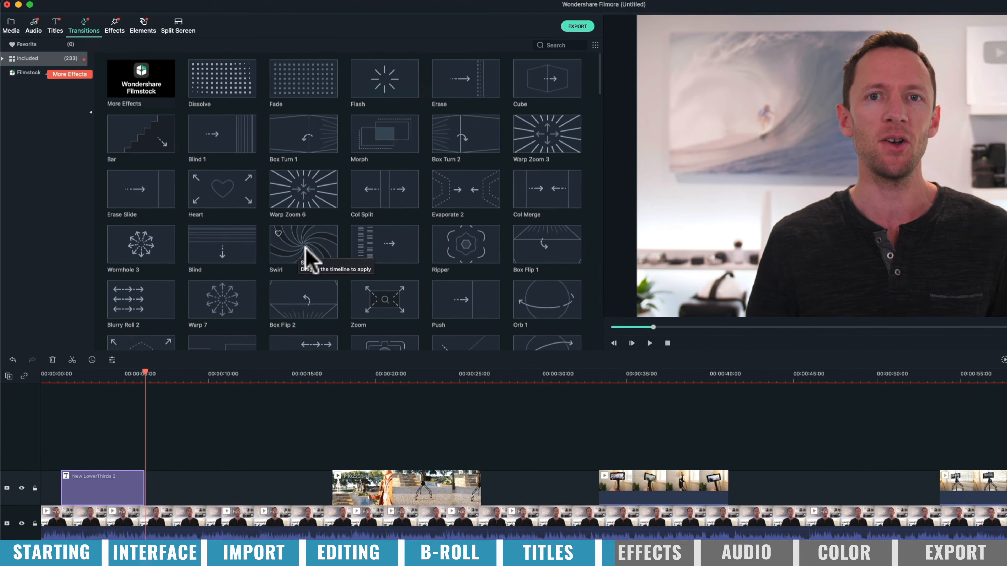
# Step: Preview the Swirl, Warp Zoom 6 and Col Split transitions
pyautogui.click(354, 278)
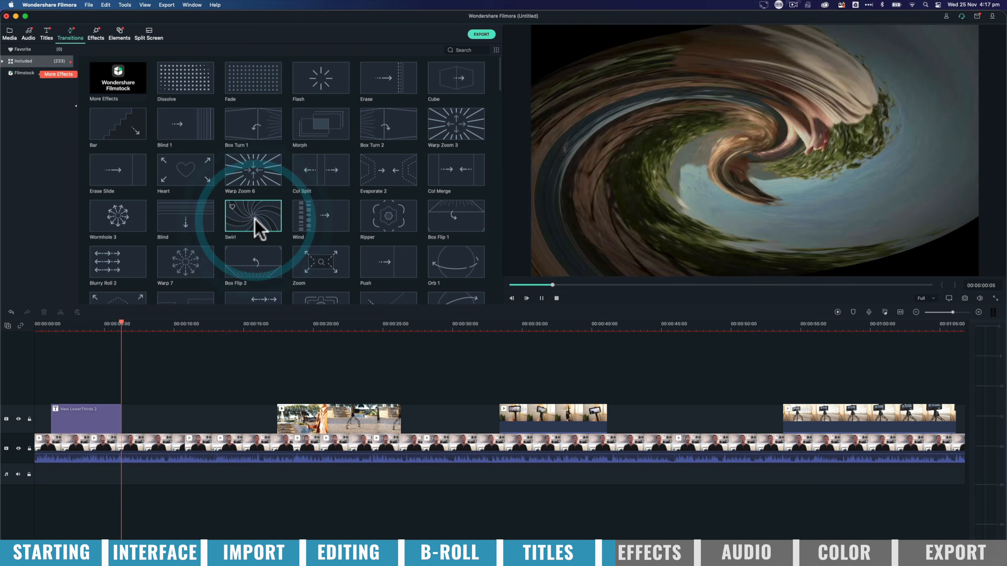
pyautogui.click(266, 174)
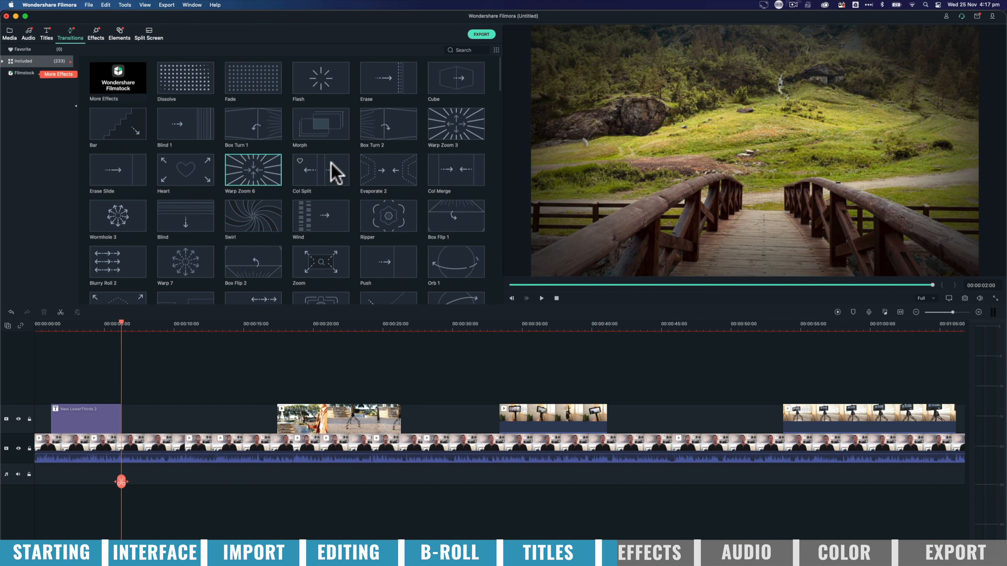
pyautogui.click(332, 169)
# Step: Apply the Flash transition to the start of the P1022334 B-roll clip at about 00:00:17
pyautogui.moveTo(122, 482); pyautogui.dragTo(270, 501)
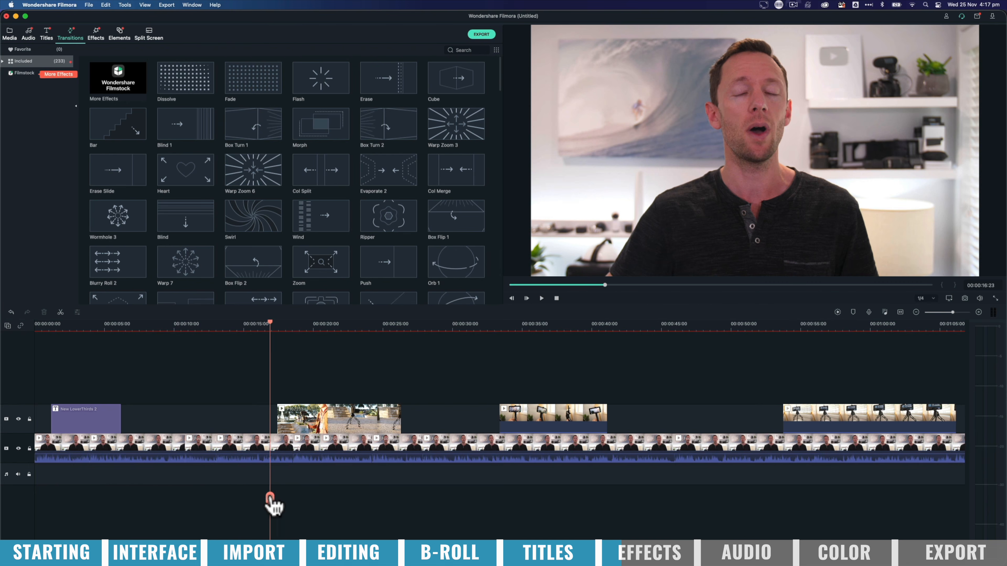
pyautogui.moveTo(276, 505); pyautogui.dragTo(282, 506)
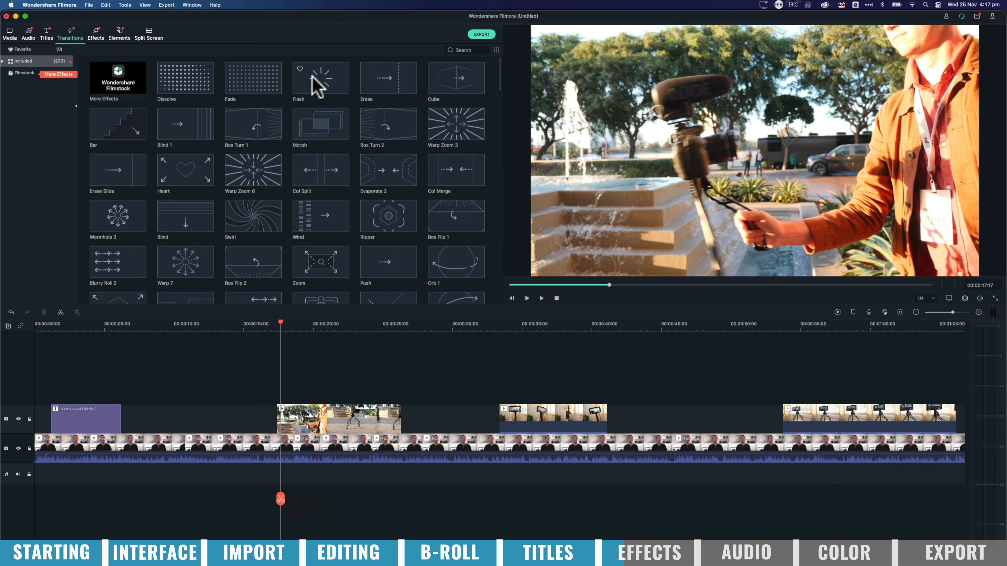
pyautogui.click(321, 81)
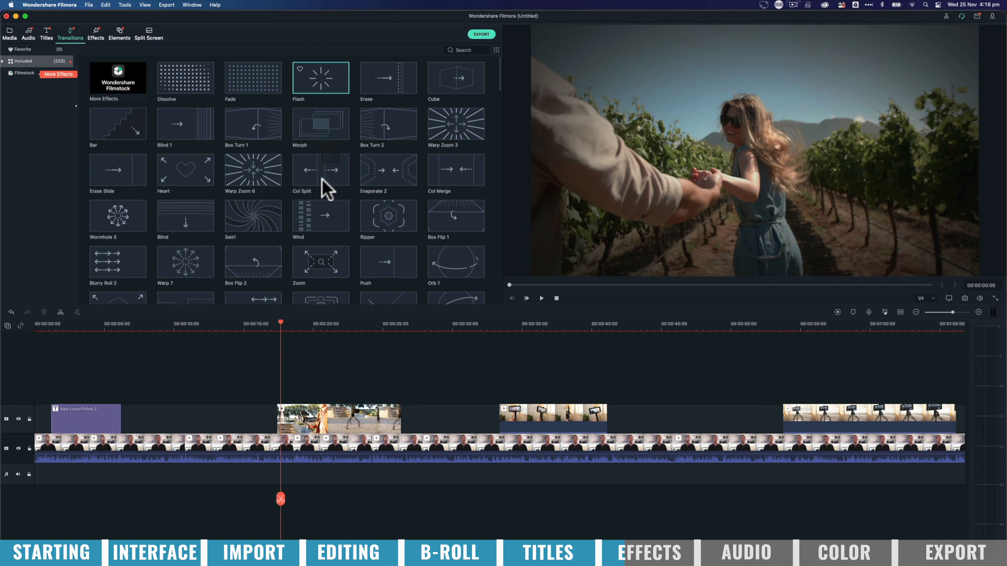
pyautogui.moveTo(313, 366); pyautogui.dragTo(280, 419)
# Step: Play the timeline from just before the P1022334 clip to check its Flash transition
pyautogui.moveTo(280, 499); pyautogui.dragTo(252, 480)
pyautogui.press('space')
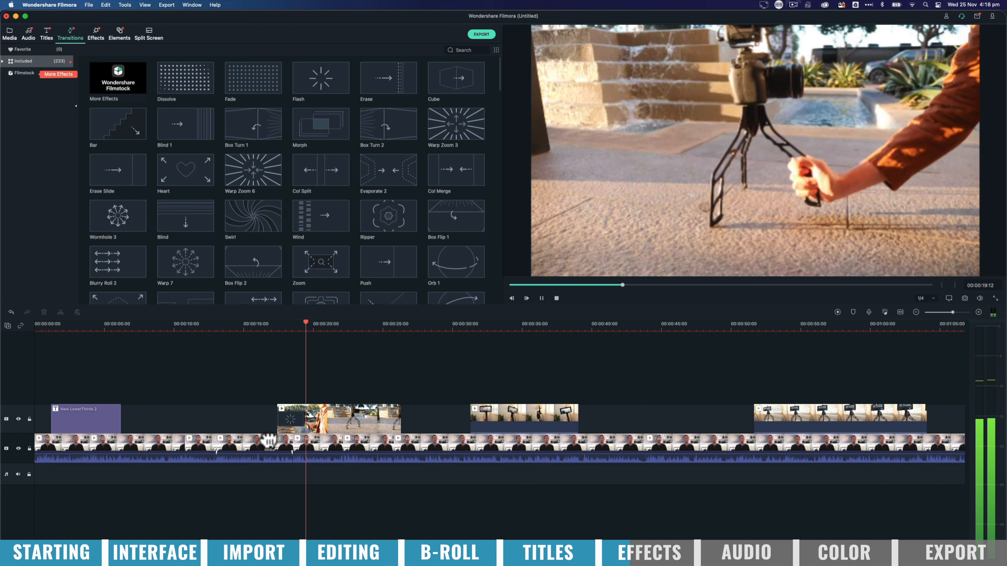
pyautogui.press('space')
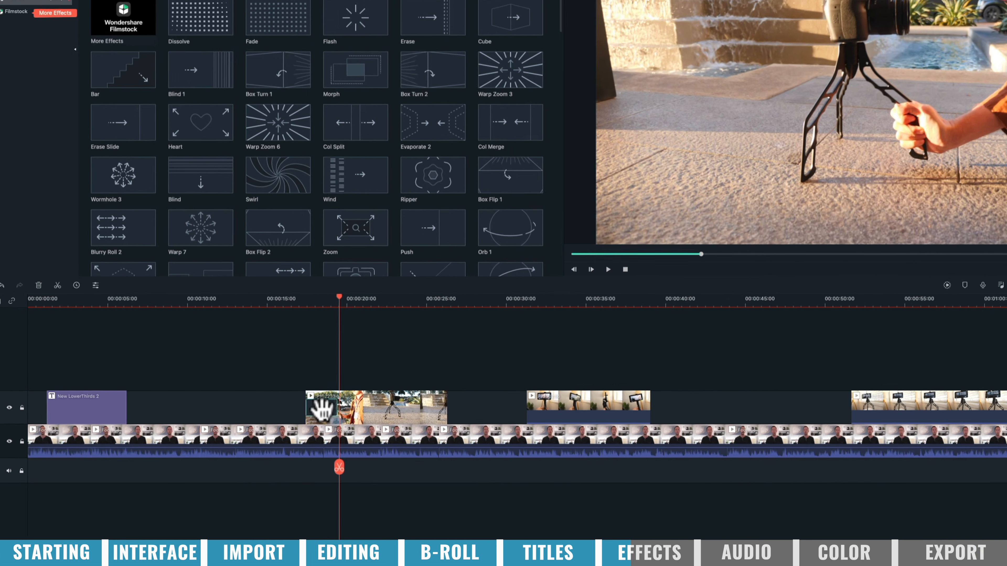
# Step: Shorten the Flash transition at the start of the P1022334 clip to about half a second
pyautogui.click(291, 420)
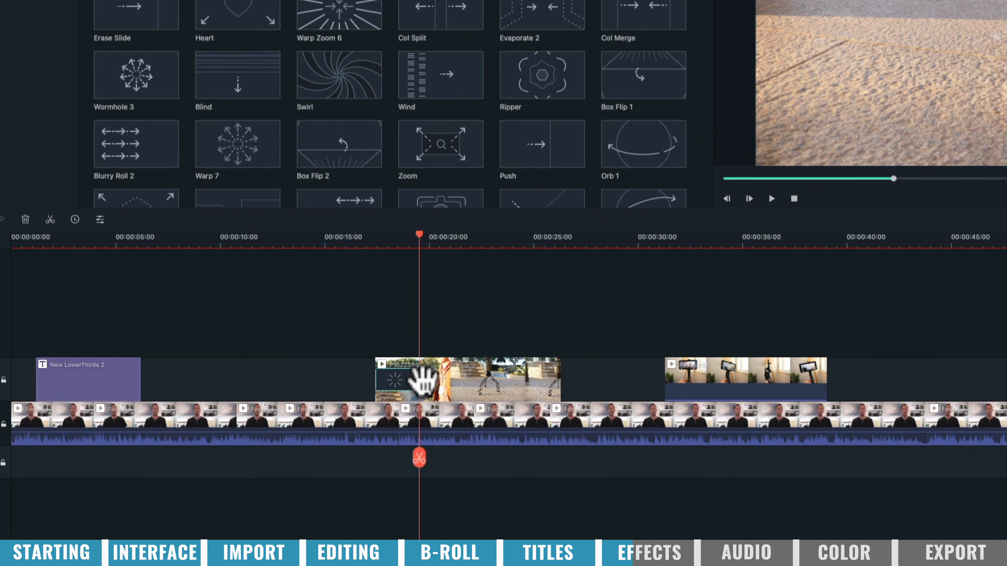
pyautogui.click(416, 372)
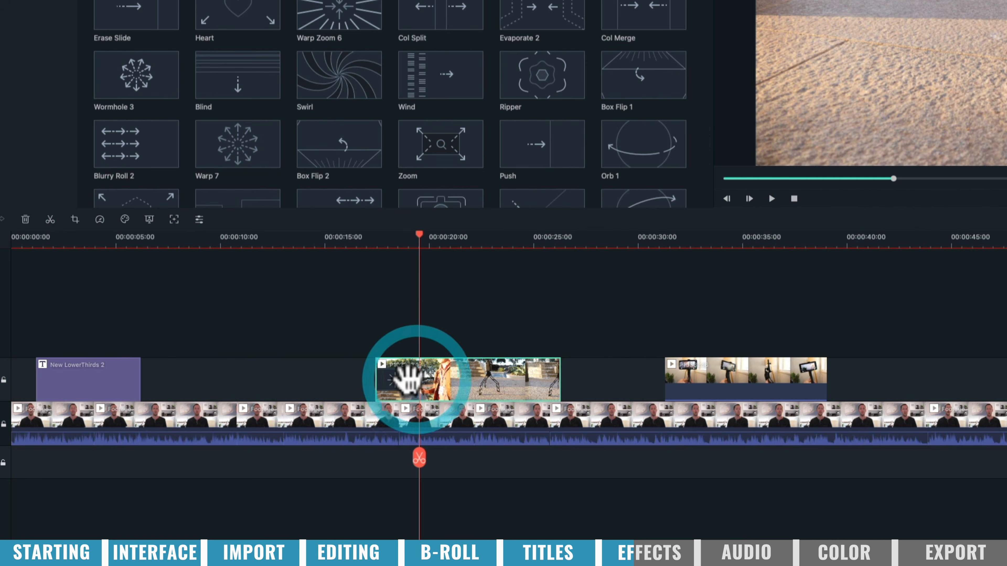
pyautogui.moveTo(413, 375); pyautogui.dragTo(388, 389)
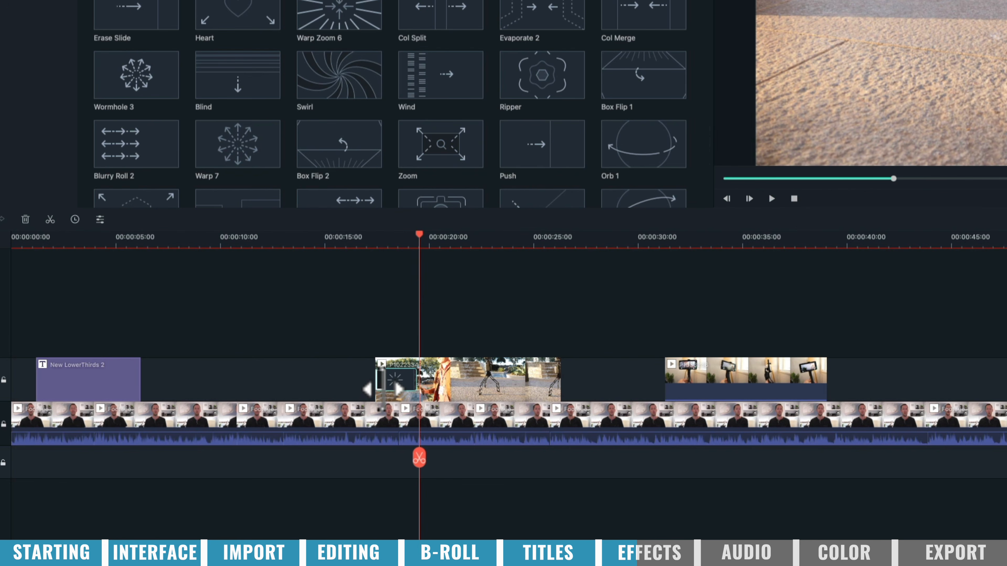
pyautogui.click(382, 388)
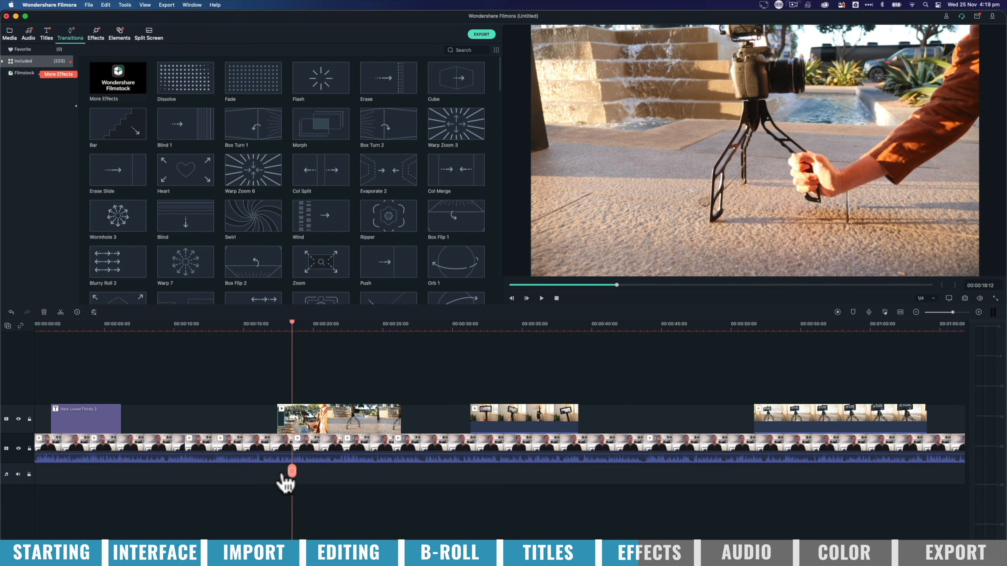
# Step: Play the start of the P1022334 B-roll clip to check its shortened Flash transition
pyautogui.press('space')
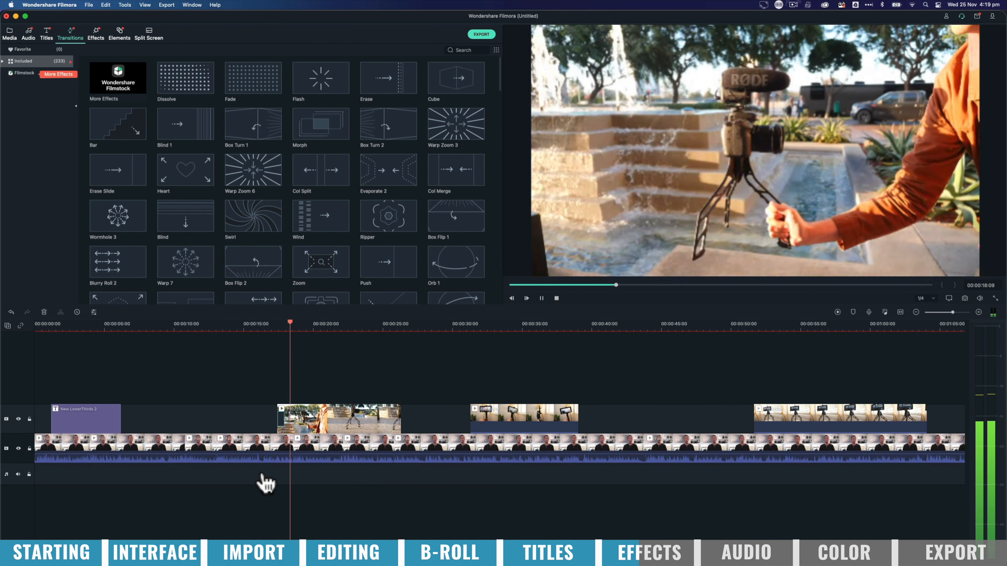
pyautogui.press('space')
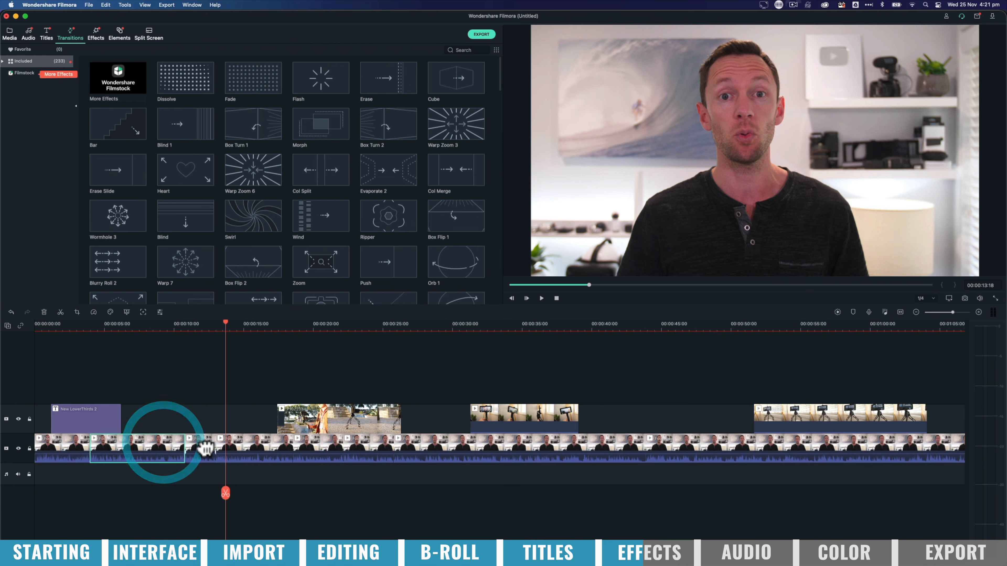
# Step: Play the main footage from about 00:00:10 through the short clip to review the jump cuts on both sides
pyautogui.click(237, 447)
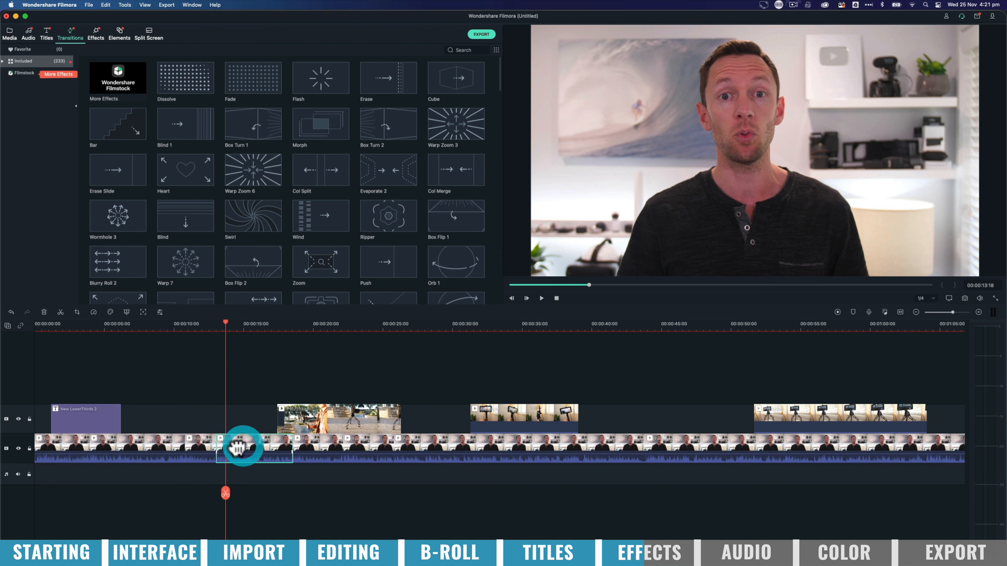
pyautogui.click(198, 443)
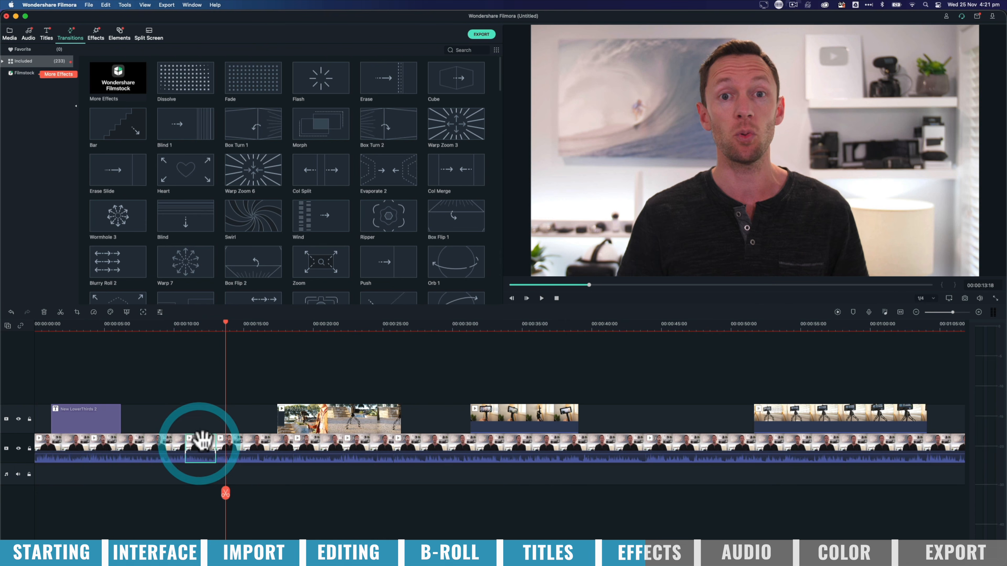
pyautogui.moveTo(228, 498); pyautogui.dragTo(180, 490)
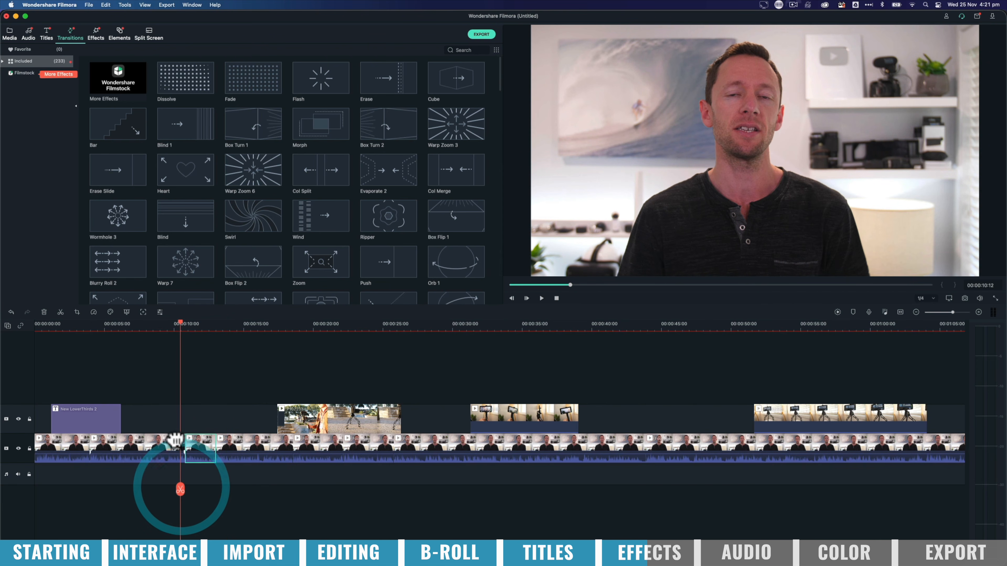
pyautogui.press('space')
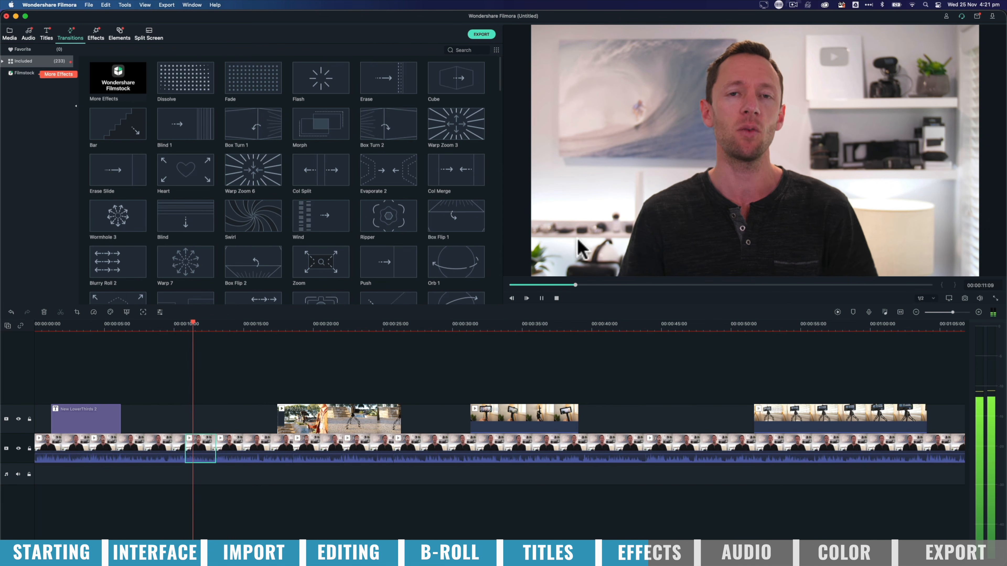
pyautogui.press('space')
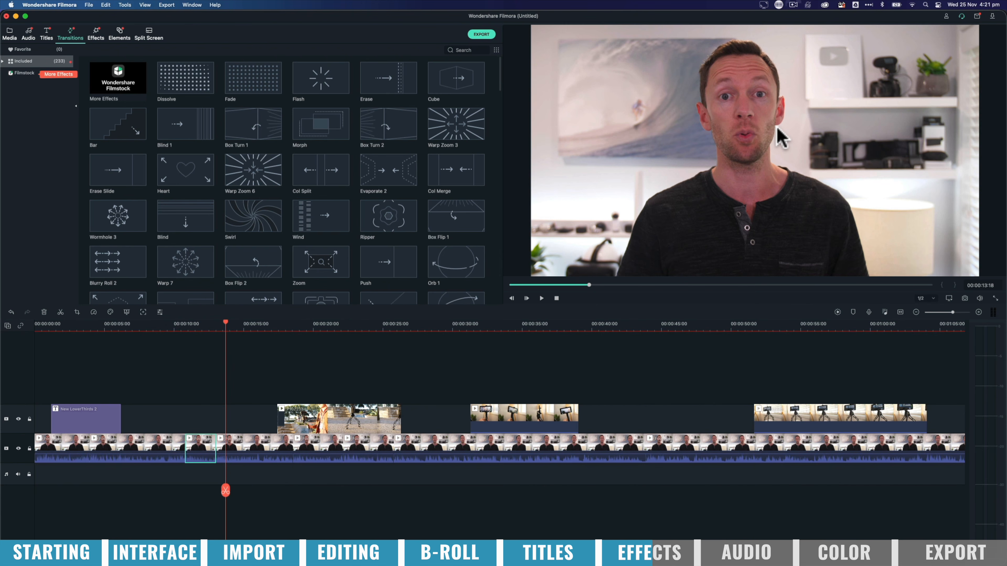
# Step: Scale the short main footage clip at about 00:00:11 up to 110% in its transform settings
pyautogui.moveTo(225, 492); pyautogui.dragTo(203, 490)
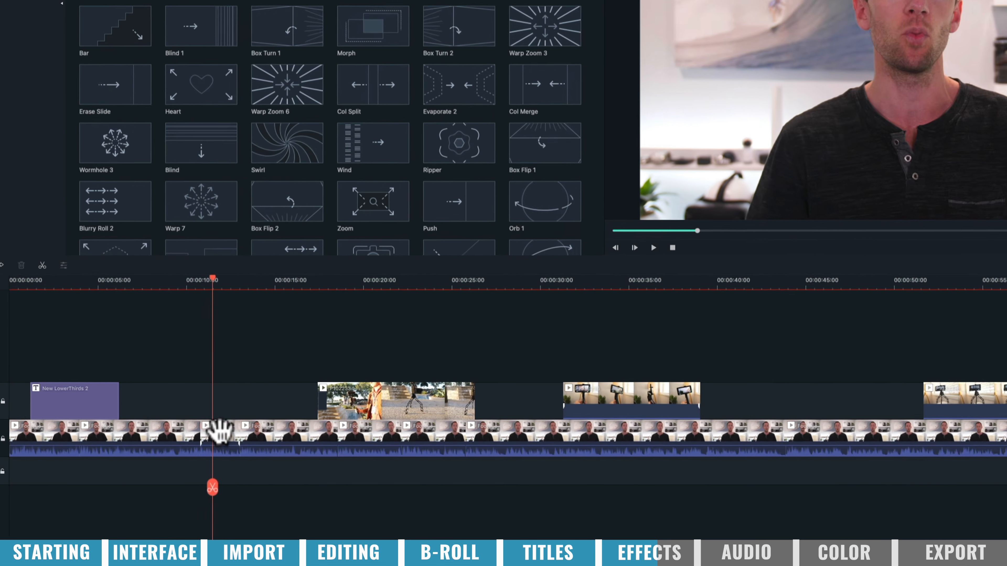
pyautogui.click(200, 444)
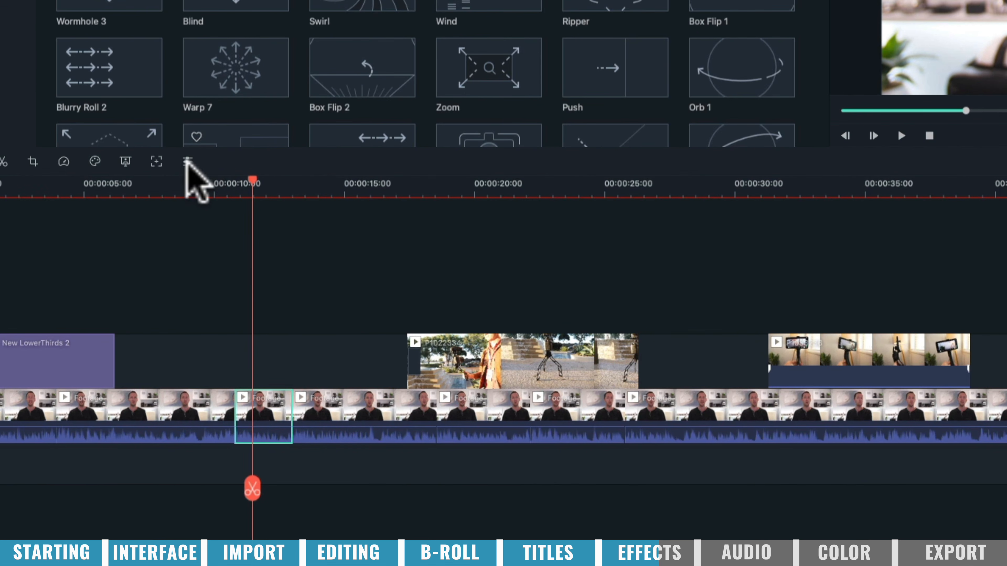
pyautogui.click(188, 160)
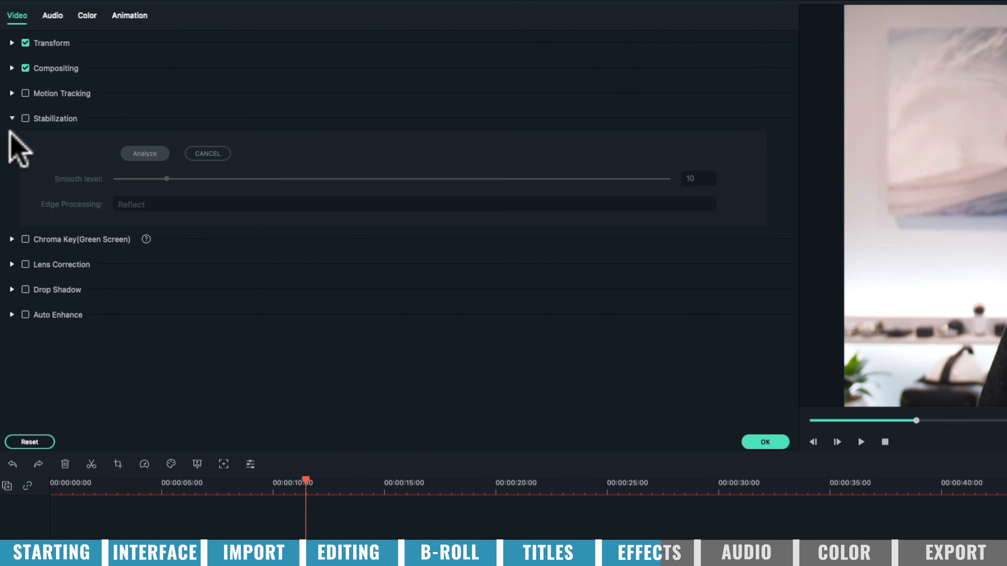
pyautogui.click(11, 42)
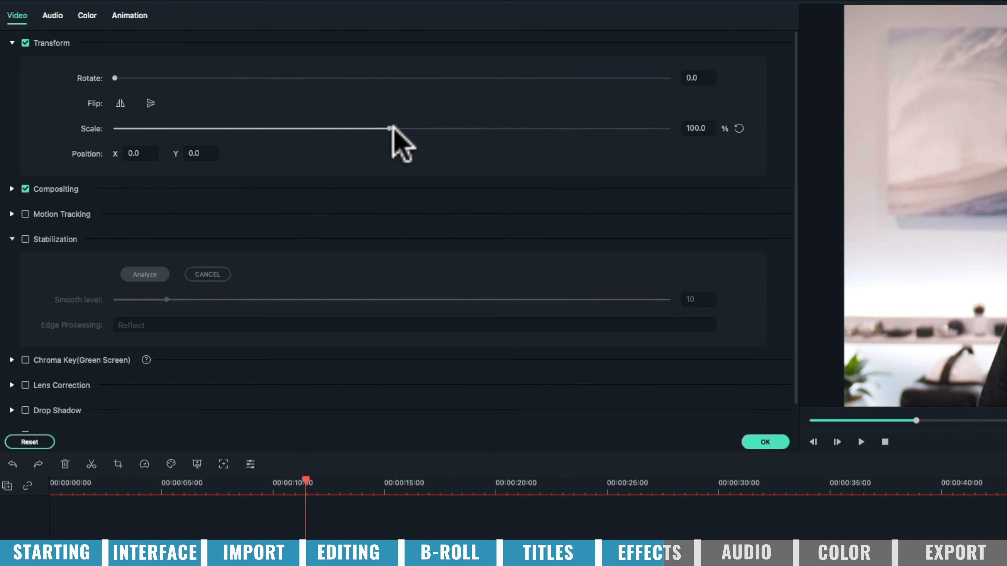
pyautogui.moveTo(390, 128); pyautogui.dragTo(392, 127)
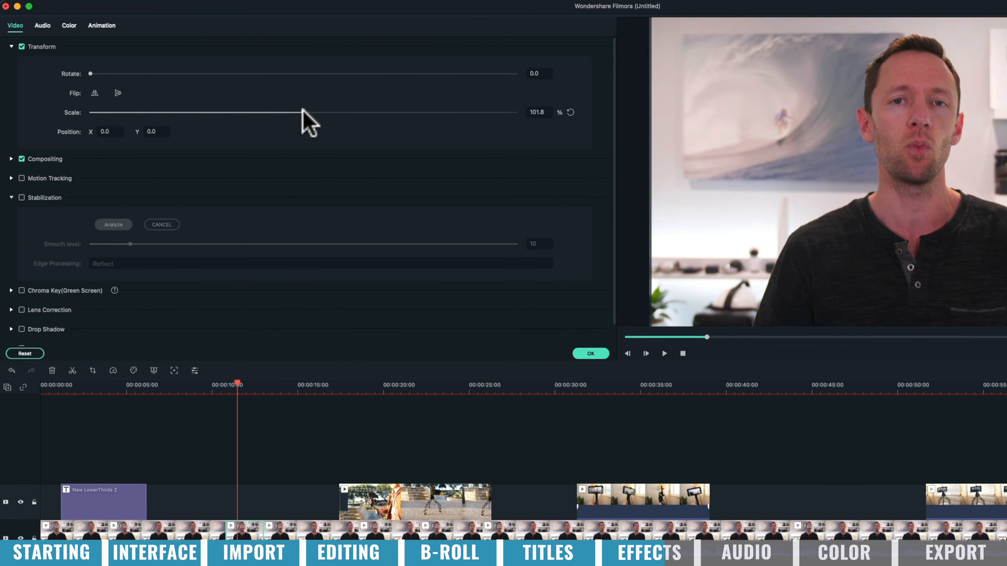
pyautogui.moveTo(302, 112); pyautogui.dragTo(306, 110)
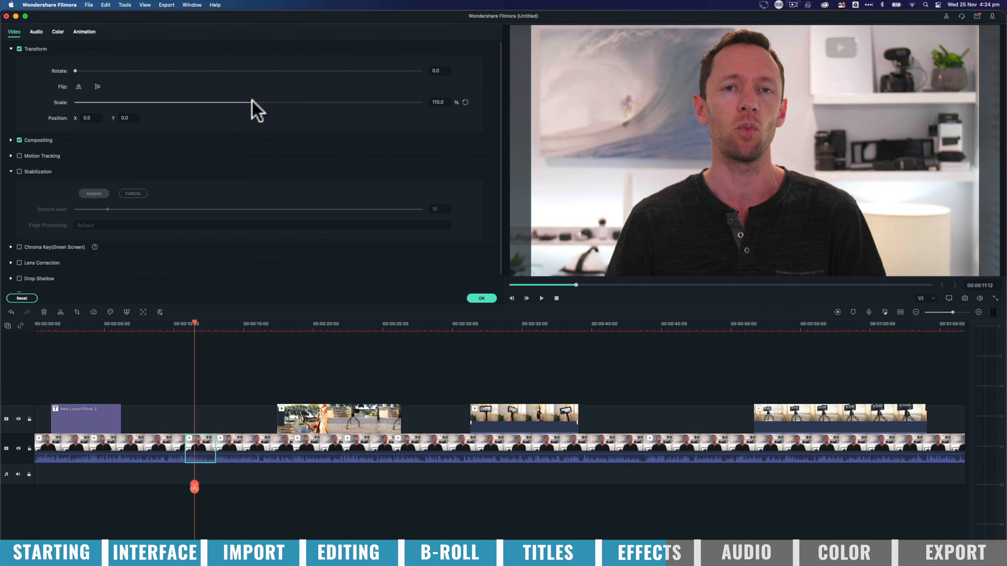
pyautogui.click(252, 102)
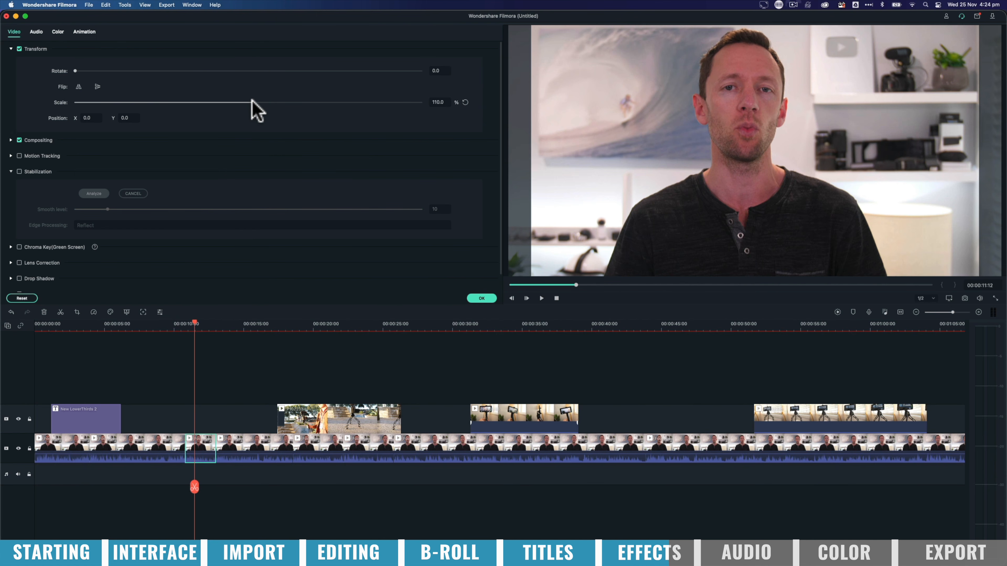
# Step: Compare the framing across the cut before the scaled clip and set its position to X -27, Y -51
pyautogui.moveTo(194, 487)
pyautogui.mouseDown()
pyautogui.moveTo(172, 496)
pyautogui.moveTo(181, 496)
pyautogui.mouseUp()
pyautogui.moveTo(181, 492); pyautogui.dragTo(193, 492)
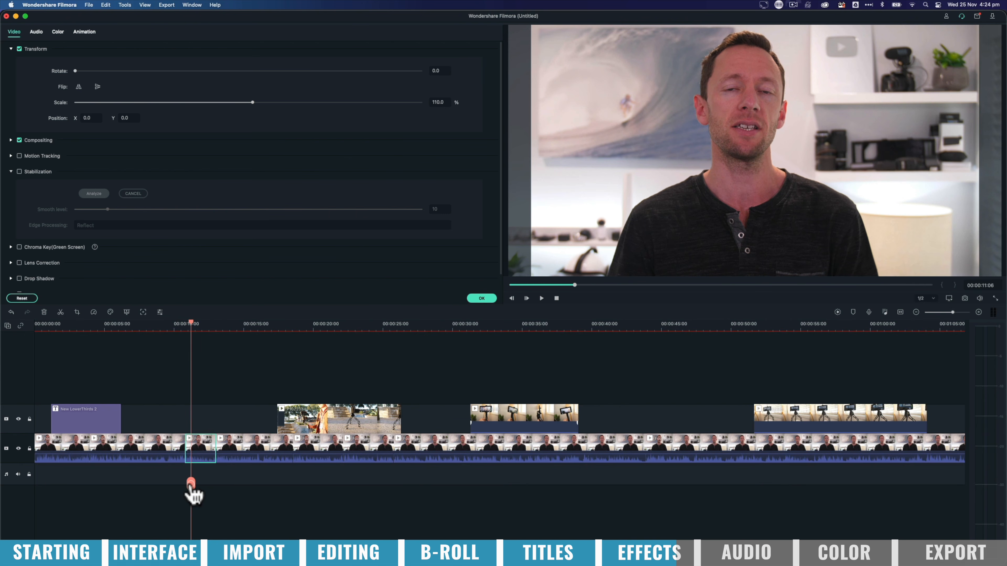
pyautogui.moveTo(194, 492); pyautogui.dragTo(191, 492)
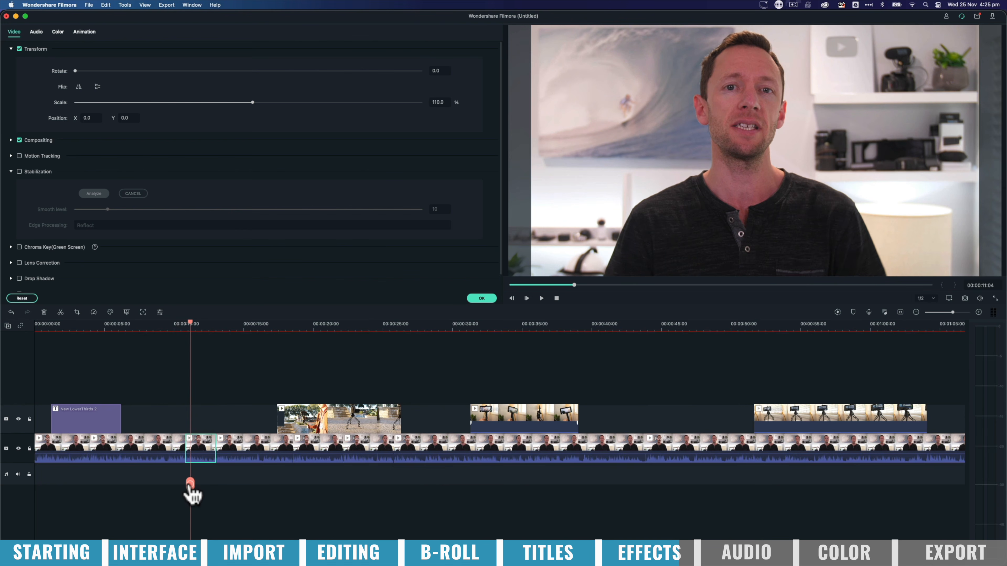
pyautogui.click(190, 484)
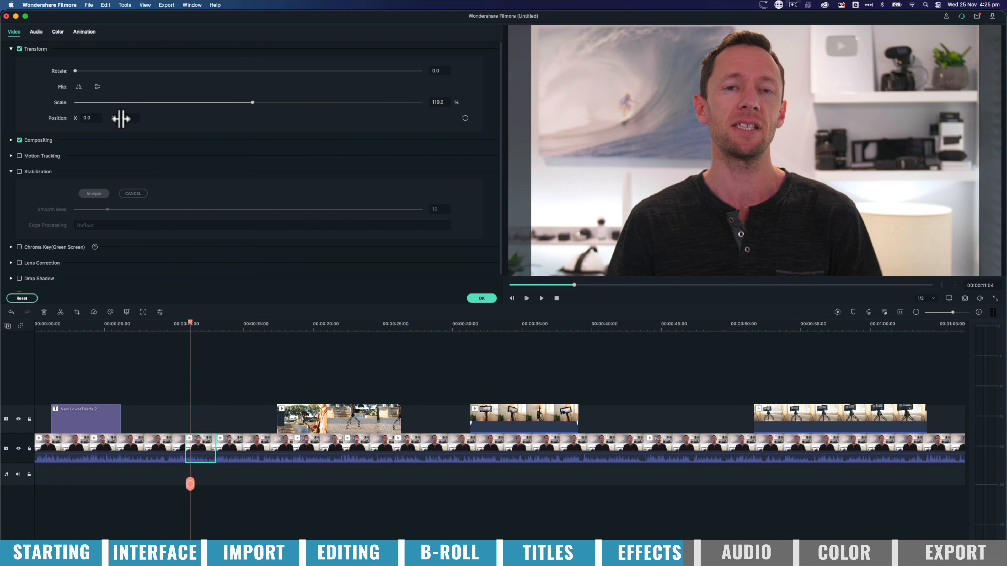
pyautogui.moveTo(120, 119); pyautogui.dragTo(74, 118)
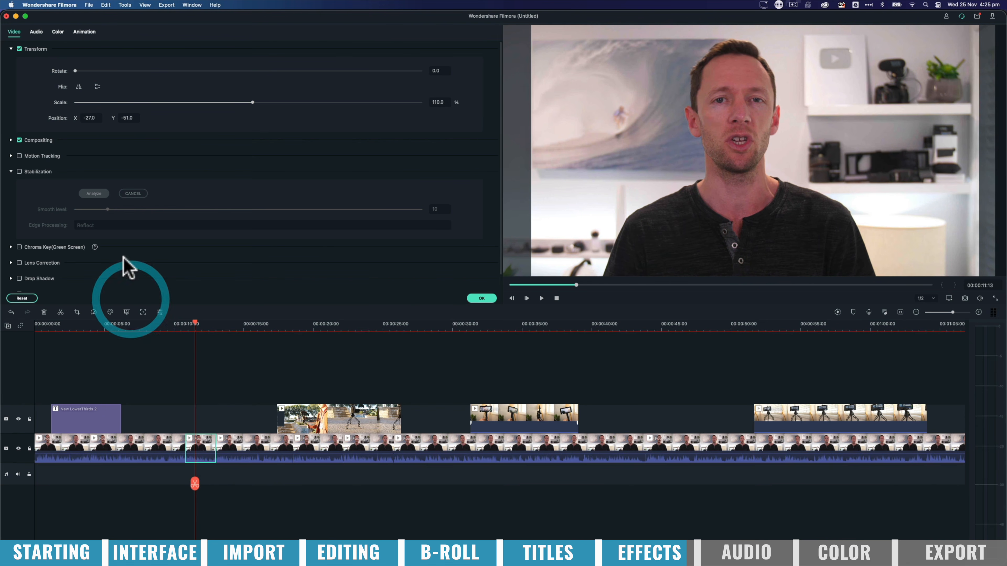
# Step: Play the timeline from before the scaled clip to check the punch-in across its cuts
pyautogui.moveTo(193, 497); pyautogui.dragTo(160, 496)
pyautogui.press('space')
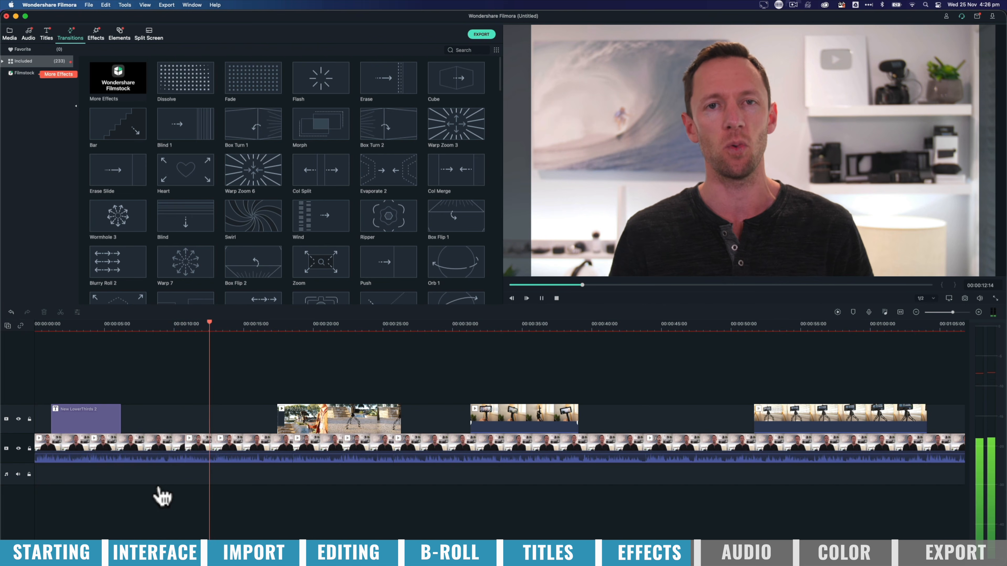
pyautogui.press('space')
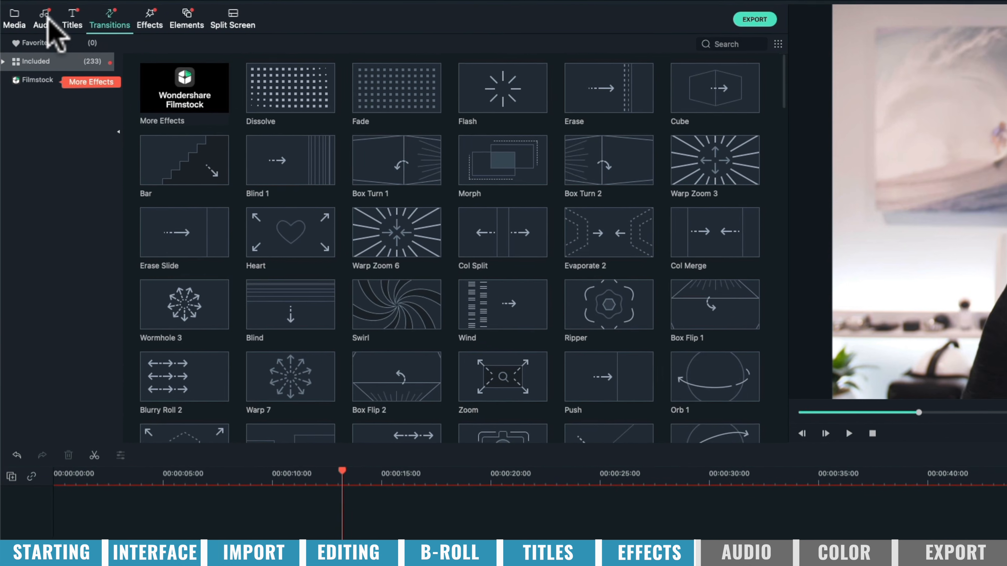
# Step: Open the built-in audio library, and browse the music offered on the Artlist and Epidemic Sound websites
pyautogui.click(31, 33)
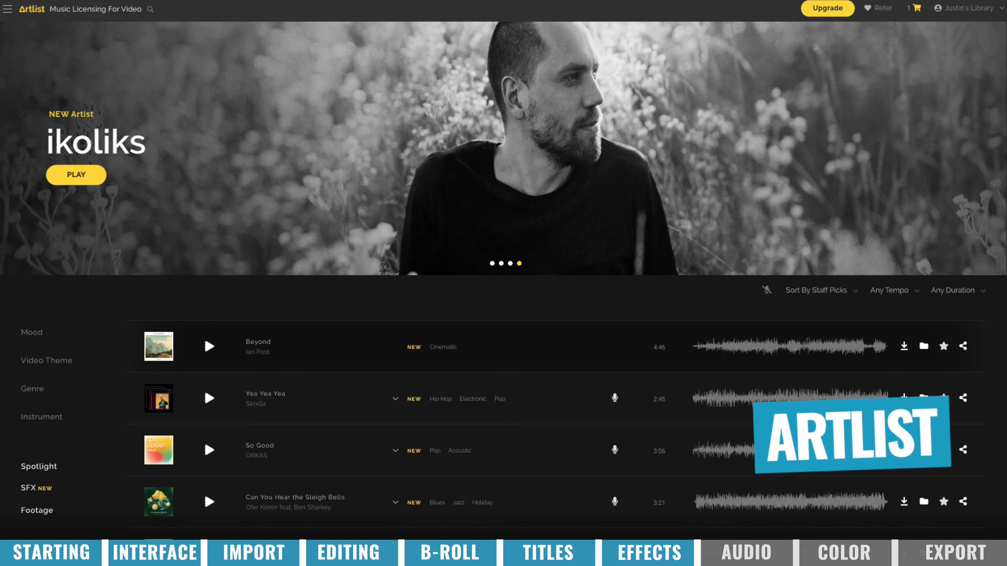
pyautogui.scroll(-5, 204, 375)
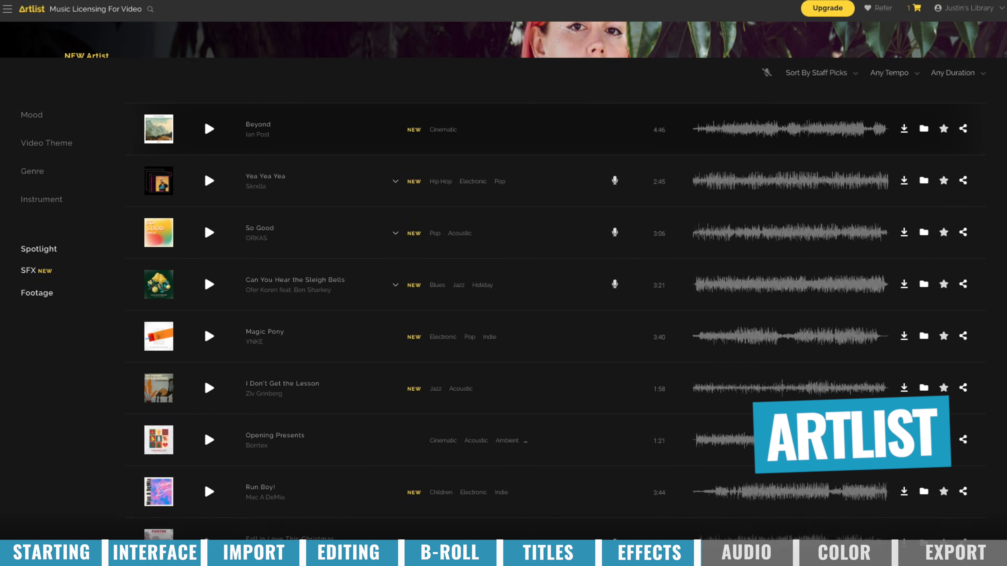
pyautogui.scroll(-4, 205, 374)
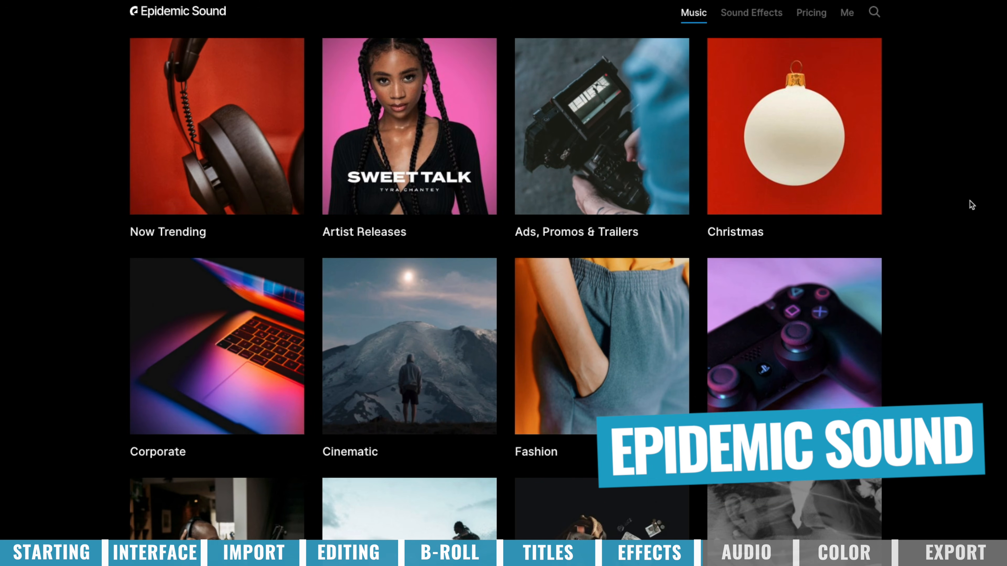
pyautogui.scroll(-2, 971, 204)
pyautogui.scroll(-5, 971, 204)
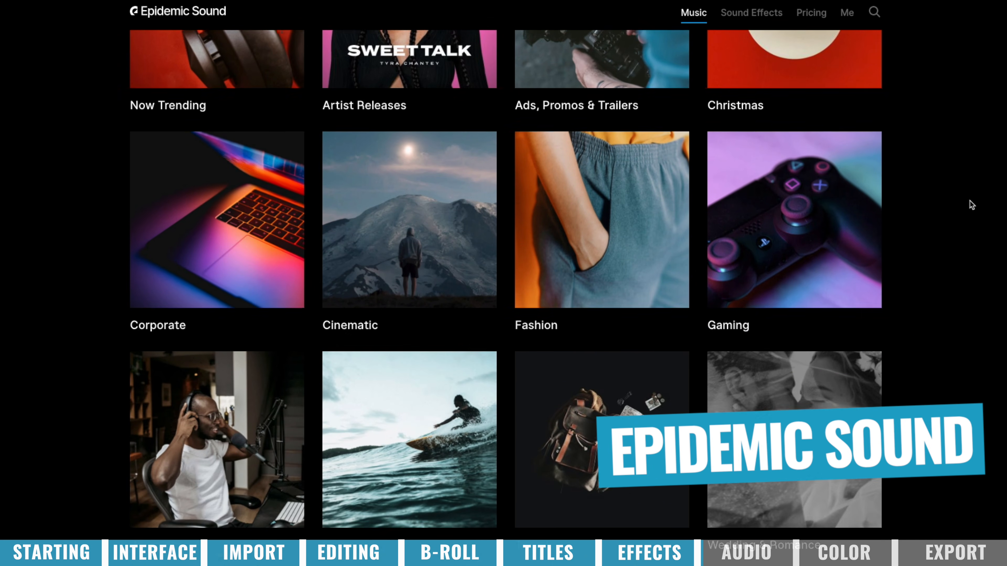
pyautogui.scroll(-5, 971, 204)
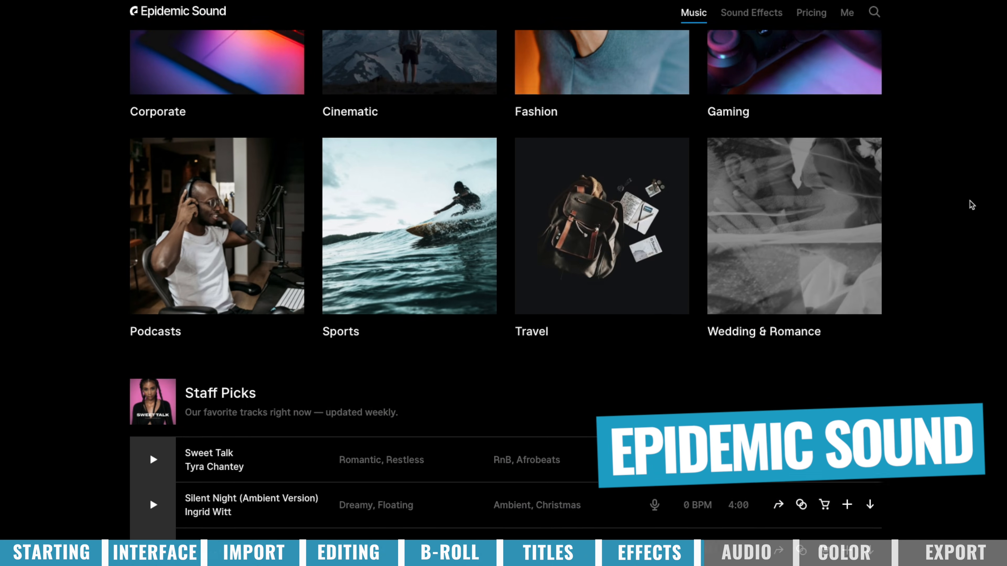
pyautogui.scroll(-4, 972, 204)
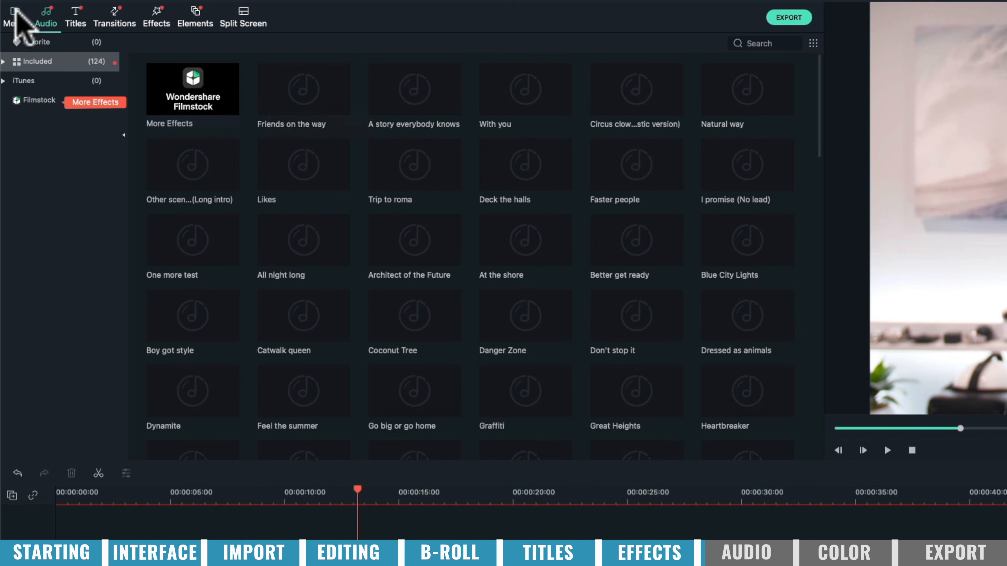
# Step: Add the Amber by Perfect Muse track from the project media to the start of the audio track
pyautogui.click(16, 16)
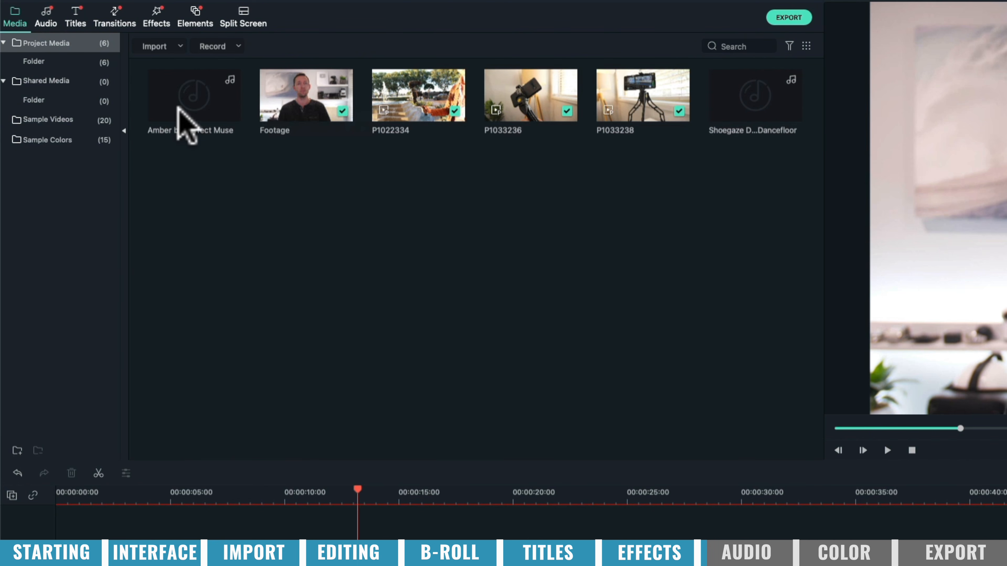
pyautogui.click(193, 93)
pyautogui.moveTo(190, 90); pyautogui.dragTo(81, 476)
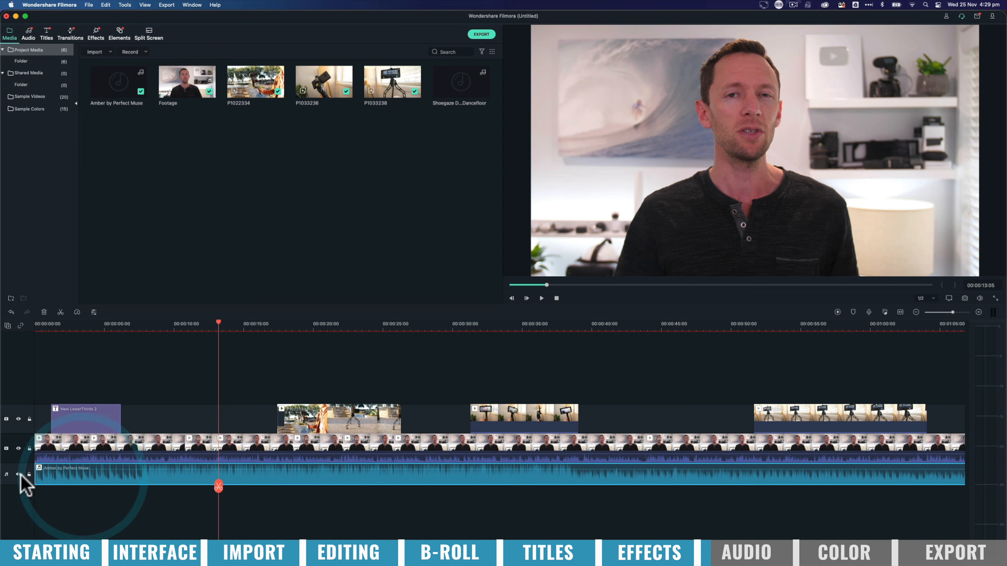
# Step: Split the Amber by Perfect Muse music at the end of the main footage, about 00:01:12:21, and delete the excess
pyautogui.hscroll(15, 377, 503)
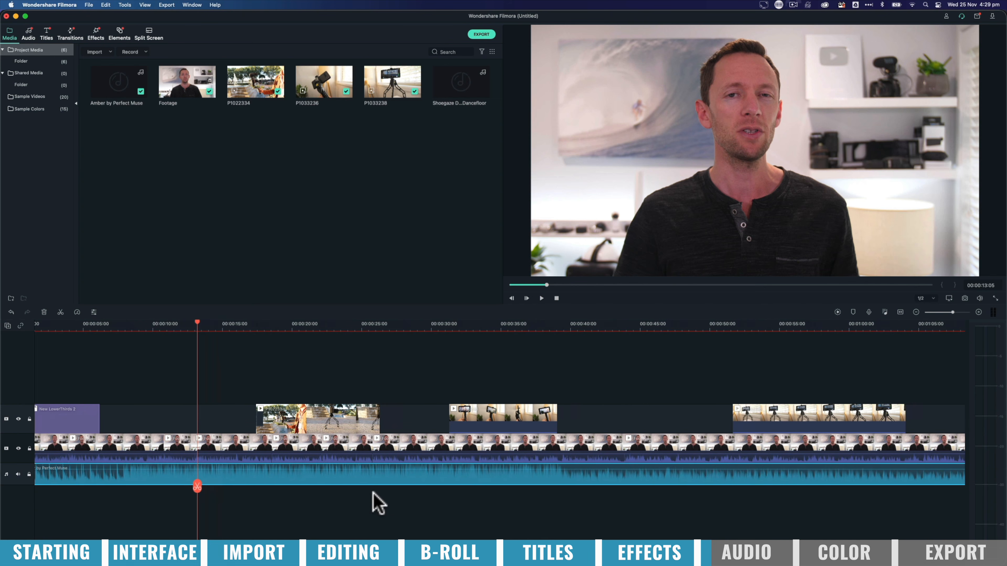
pyautogui.hscroll(3, 376, 503)
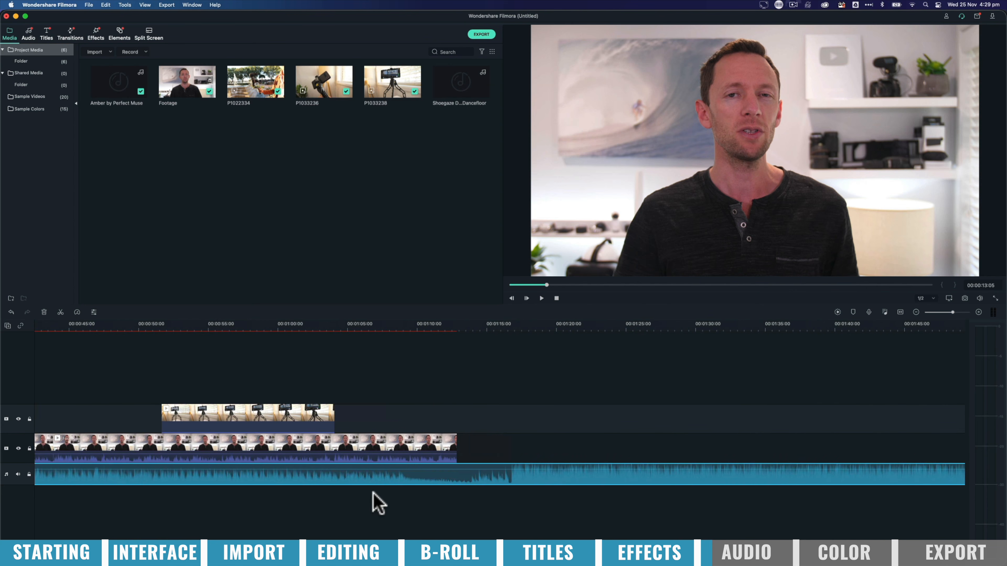
pyautogui.click(454, 322)
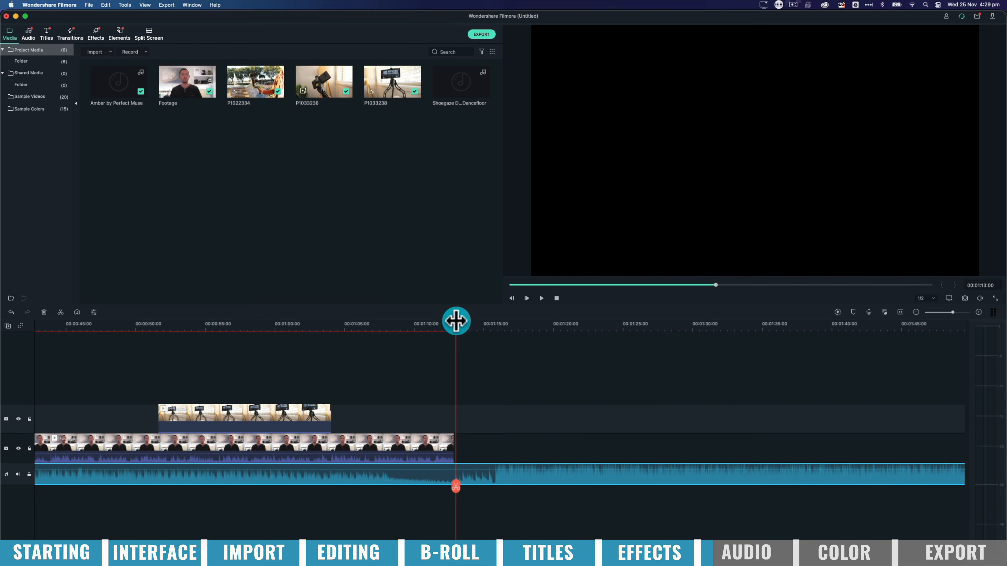
pyautogui.moveTo(456, 487); pyautogui.dragTo(454, 487)
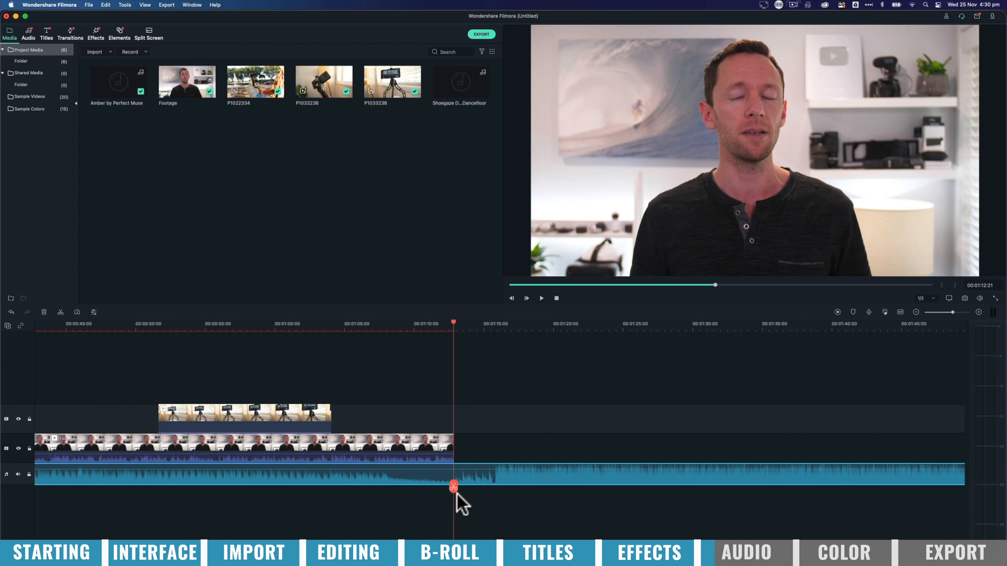
pyautogui.click(454, 487)
pyautogui.click(453, 487)
pyautogui.click(476, 478)
pyautogui.press('Delete')
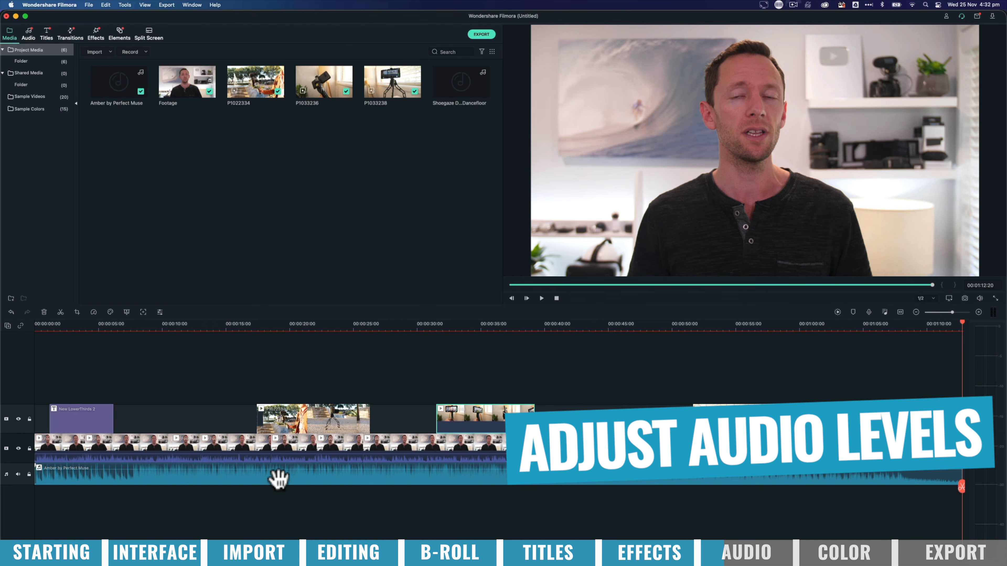
# Step: From the start of the timeline, open the Audio Mixer and pull the Music track's level all the way down to -∞ dB
pyautogui.press('Home')
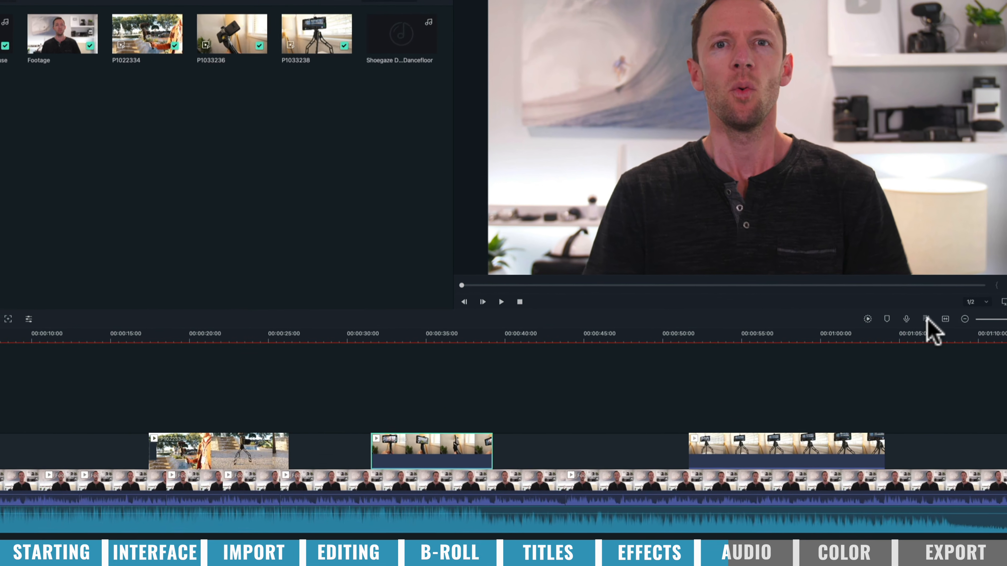
pyautogui.click(884, 312)
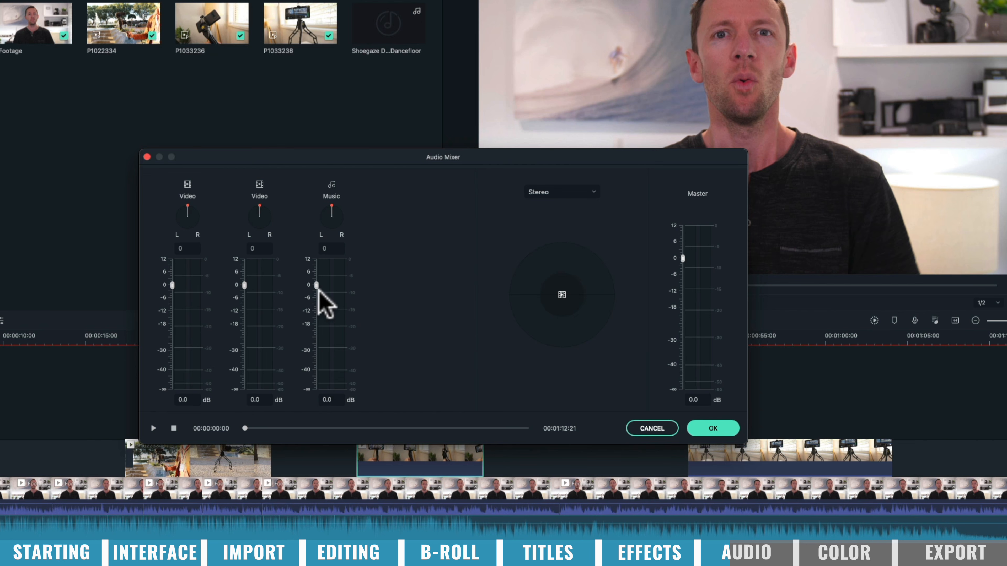
pyautogui.moveTo(315, 284); pyautogui.dragTo(313, 407)
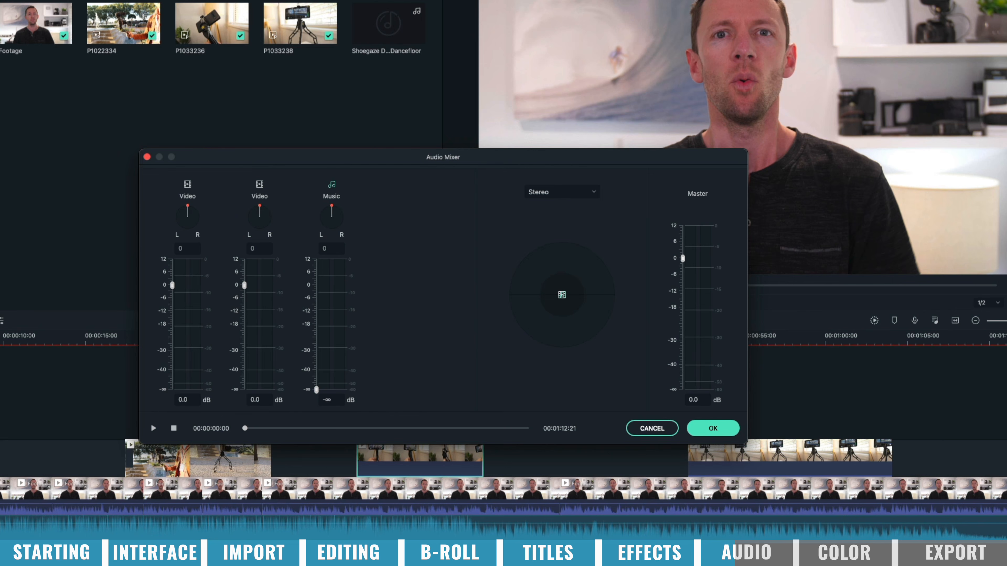
pyautogui.moveTo(427, 157); pyautogui.dragTo(367, 0)
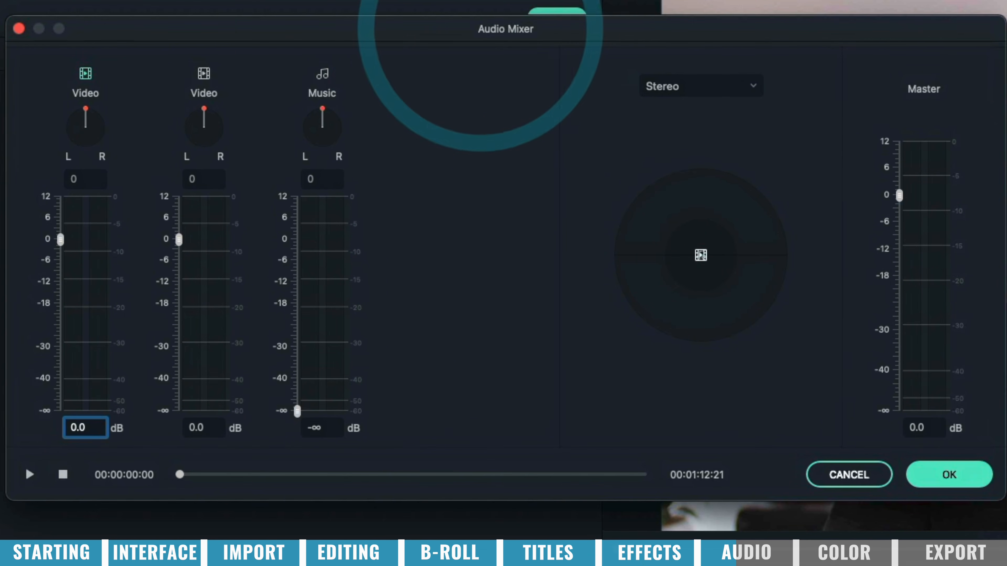
# Step: Play the project in the Audio Mixer, set the main footage track's level to 2.2 dB, and apply the mix
pyautogui.click(28, 473)
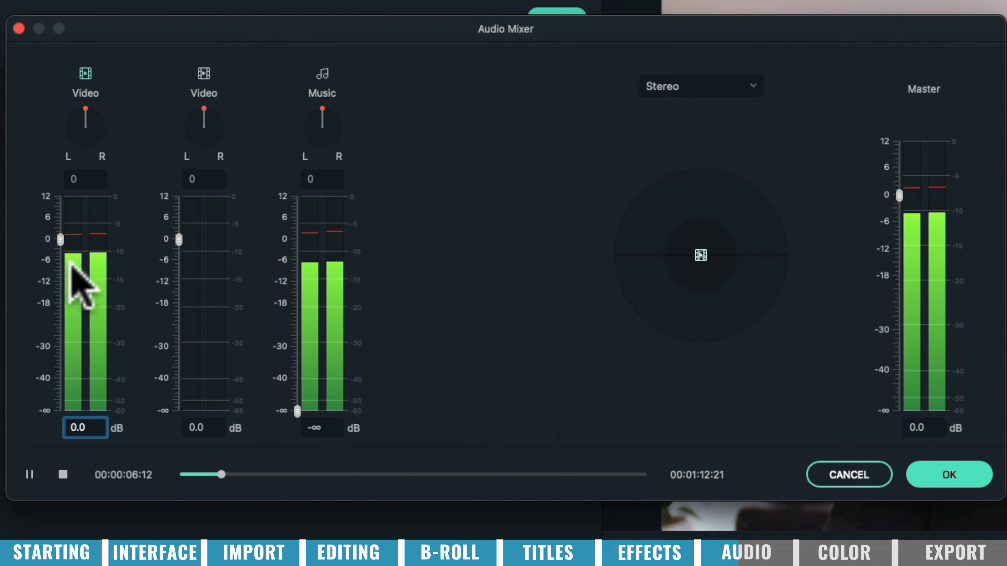
pyautogui.click(60, 239)
pyautogui.moveTo(60, 237); pyautogui.dragTo(73, 95)
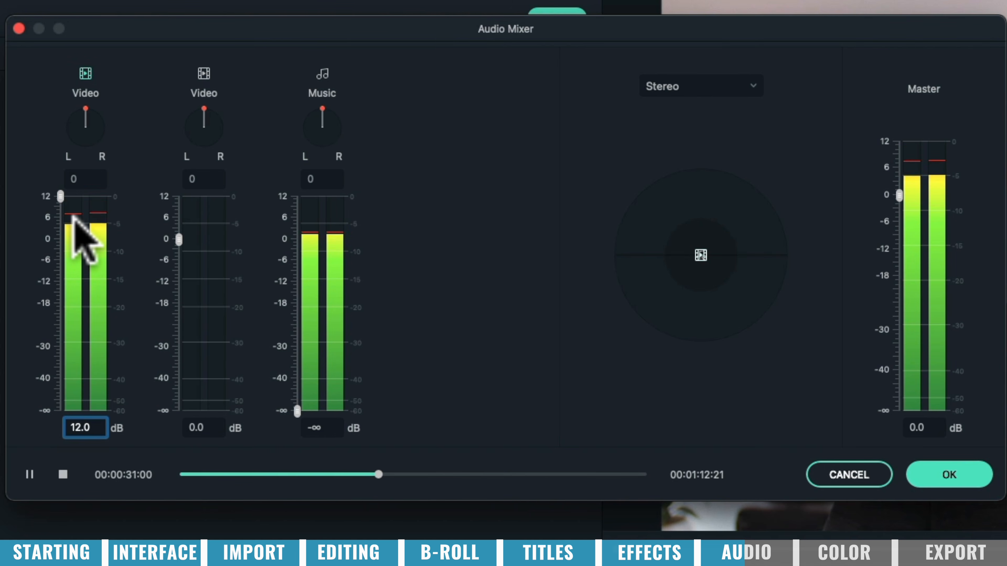
pyautogui.click(59, 225)
pyautogui.moveTo(59, 225); pyautogui.dragTo(64, 232)
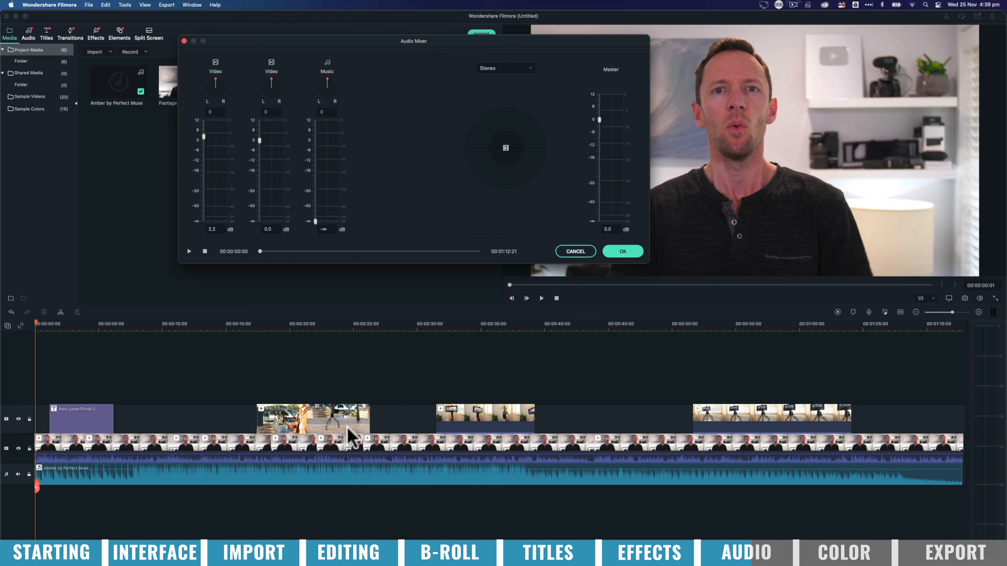
pyautogui.click(614, 252)
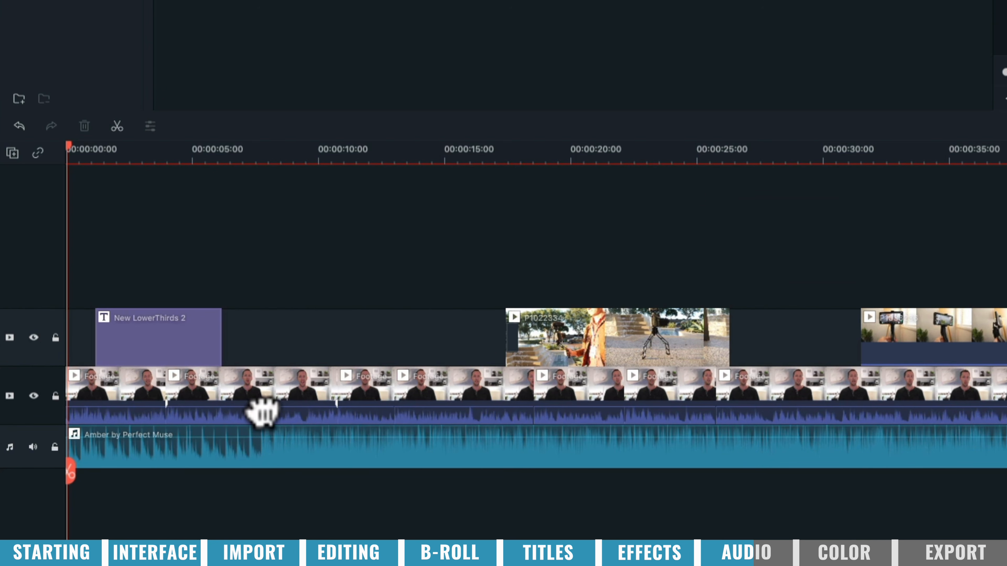
# Step: Try lowering the second Footage clip's volume directly on the timeline, and undo the change
pyautogui.moveTo(274, 412); pyautogui.dragTo(265, 421)
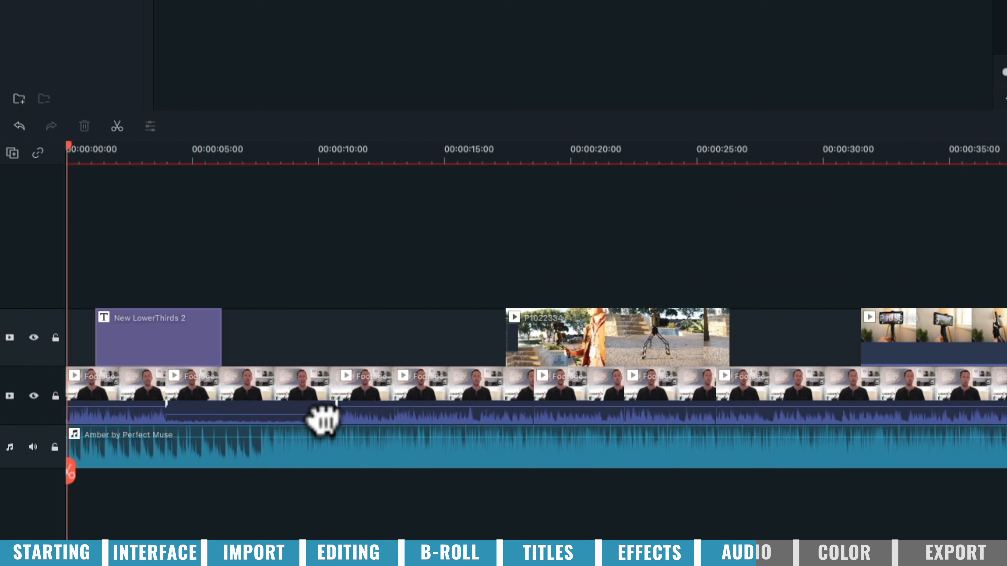
pyautogui.click(296, 399)
pyautogui.hotkey('ctrl', 'z')
pyautogui.doubleClick(295, 397)
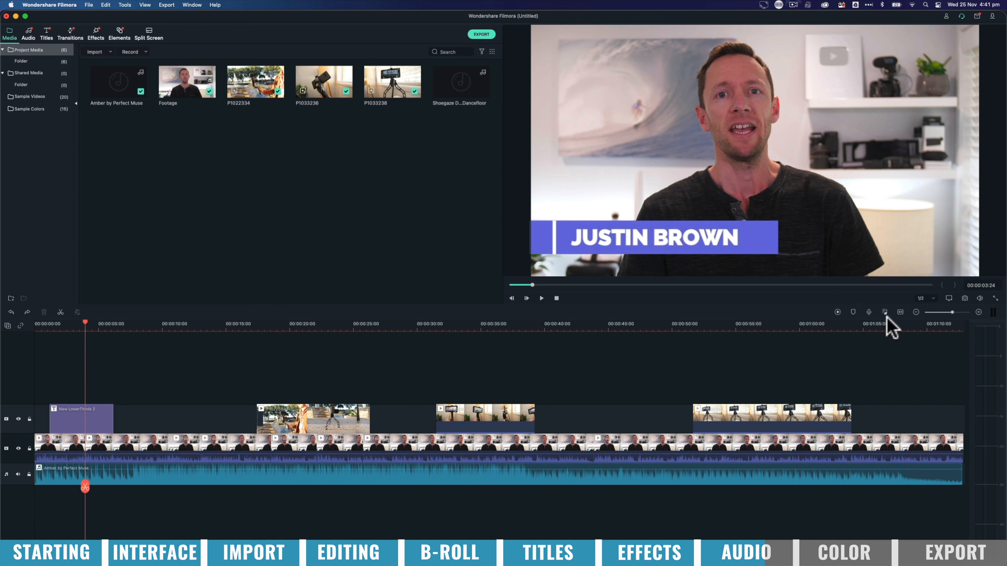
# Step: Reopen the Audio Mixer, bring the Music track up to -33.6 dB while the project plays, and apply the mix
pyautogui.click(885, 312)
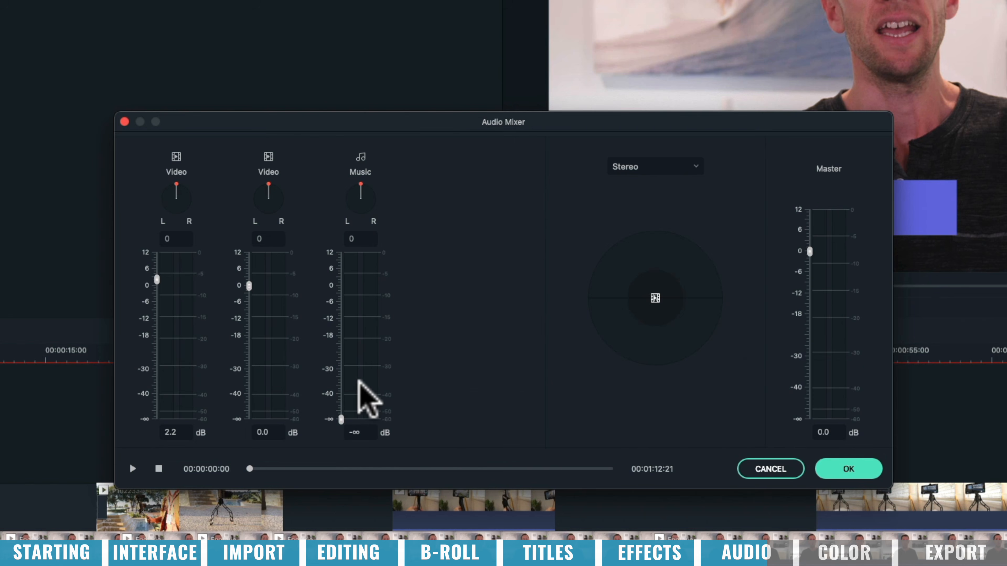
pyautogui.click(349, 421)
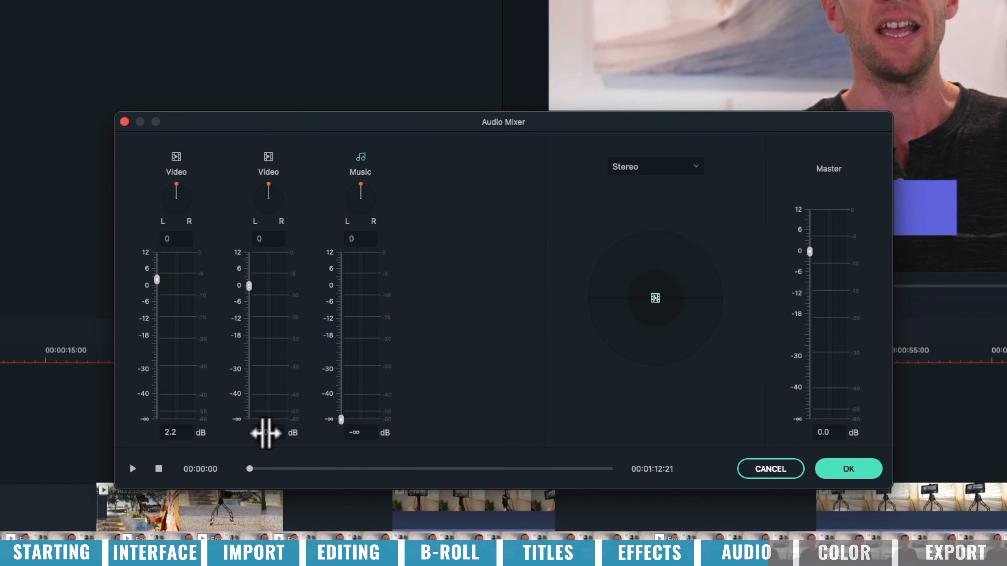
pyautogui.click(132, 469)
pyautogui.moveTo(340, 417); pyautogui.dragTo(341, 383)
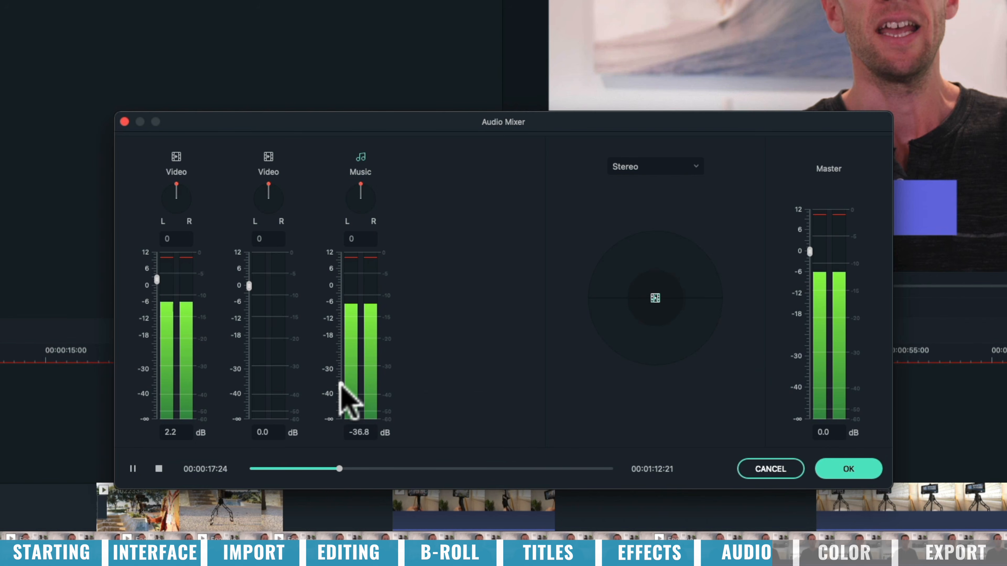
pyautogui.moveTo(340, 383); pyautogui.dragTo(340, 377)
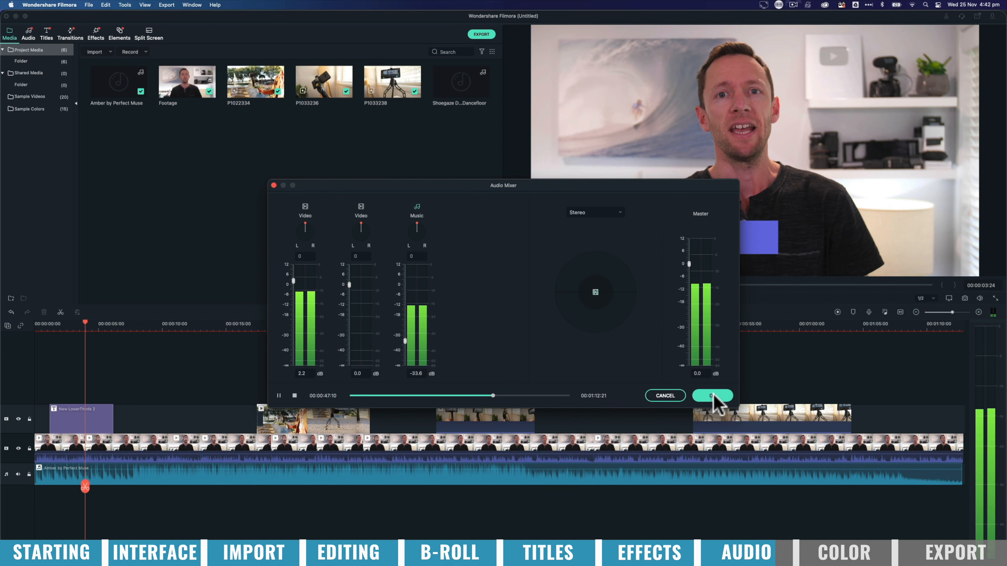
pyautogui.click(849, 469)
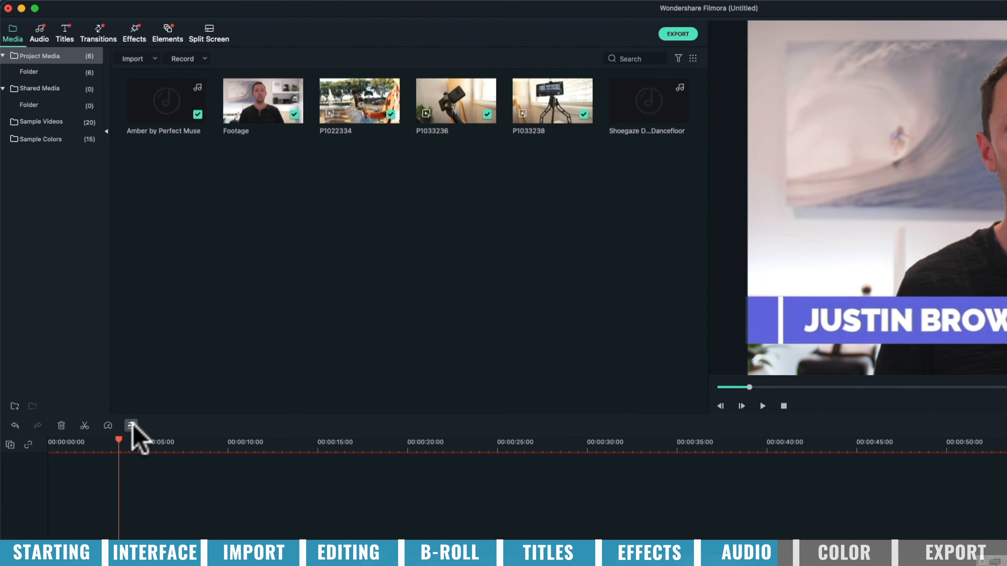
# Step: Add volume keyframes to the Amber by Perfect Muse clip at about 6.3 and 6.7 seconds, setting the second one to 6.6 dB
pyautogui.click(94, 311)
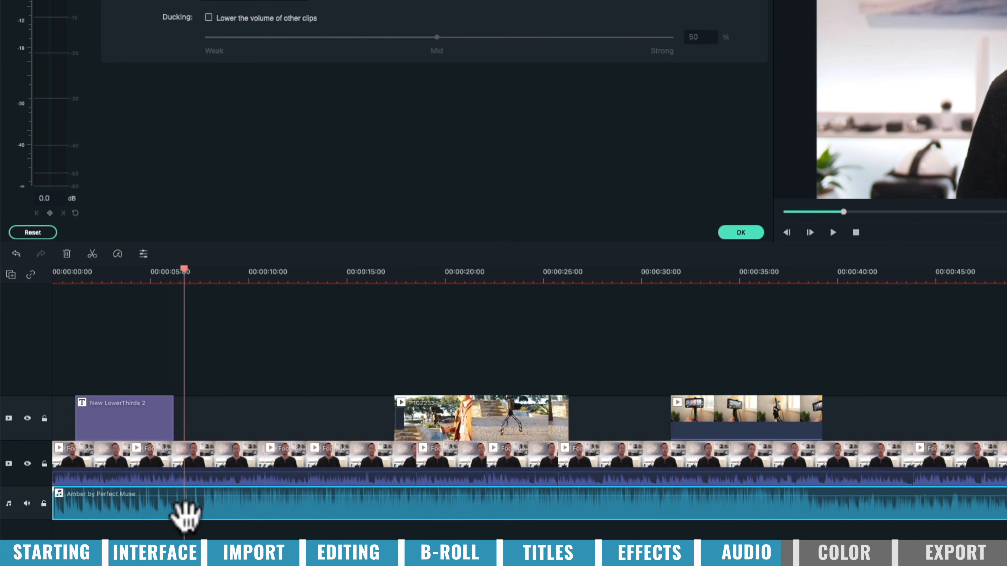
pyautogui.moveTo(186, 516); pyautogui.dragTo(182, 514)
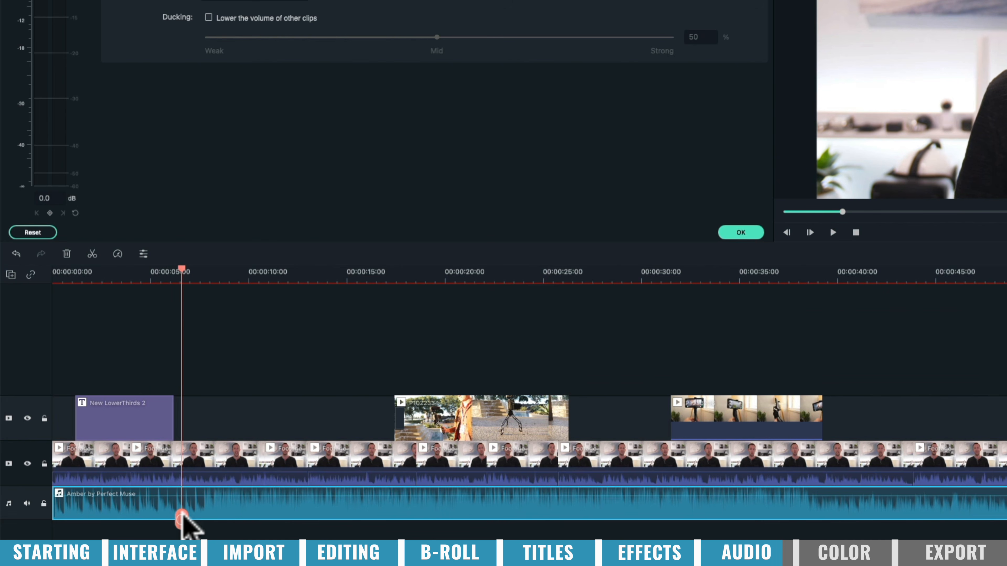
pyautogui.moveTo(182, 516); pyautogui.dragTo(177, 516)
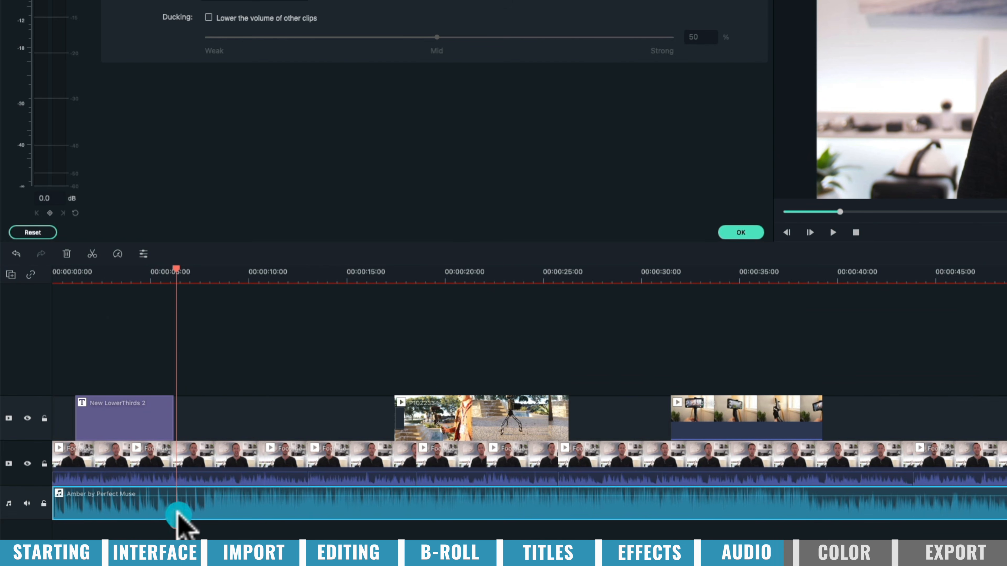
pyautogui.click(50, 213)
pyautogui.moveTo(177, 515); pyautogui.dragTo(184, 515)
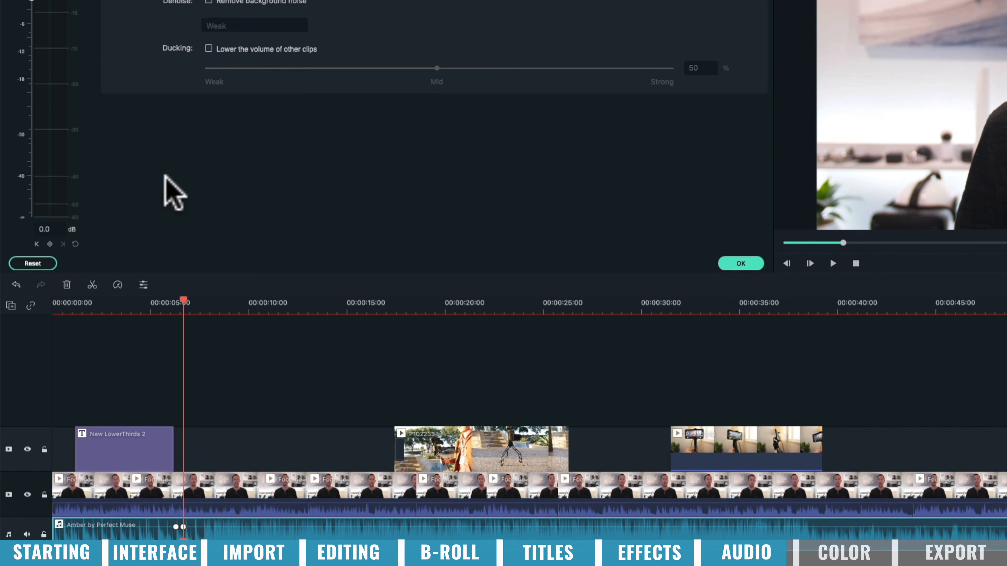
pyautogui.moveTo(32, 174); pyautogui.dragTo(31, 147)
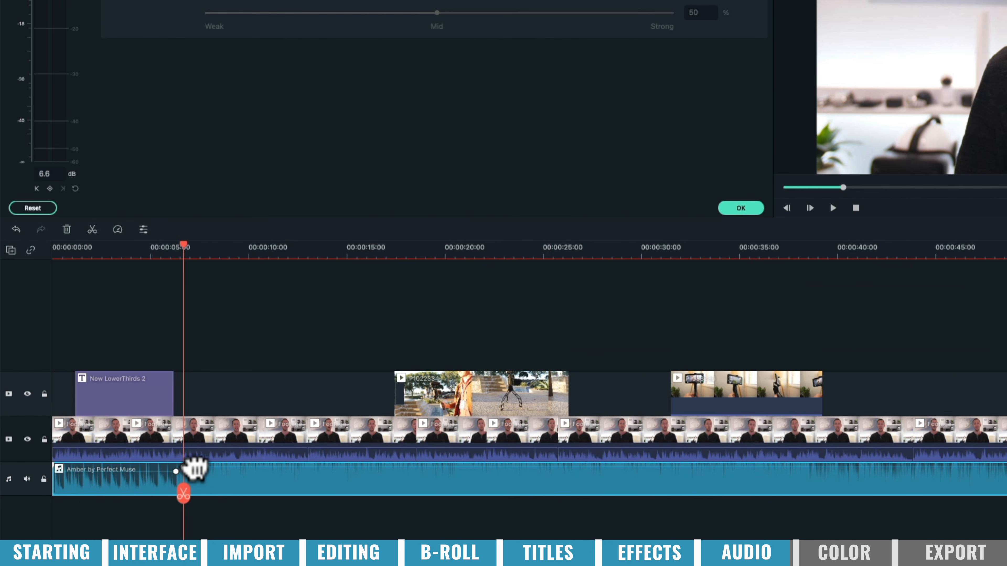
# Step: Add two more music volume keyframes at about 7.4 seconds and 00:00:07:22, set the last to -2.6 dB, and apply the audio settings
pyautogui.moveTo(183, 493); pyautogui.dragTo(197, 494)
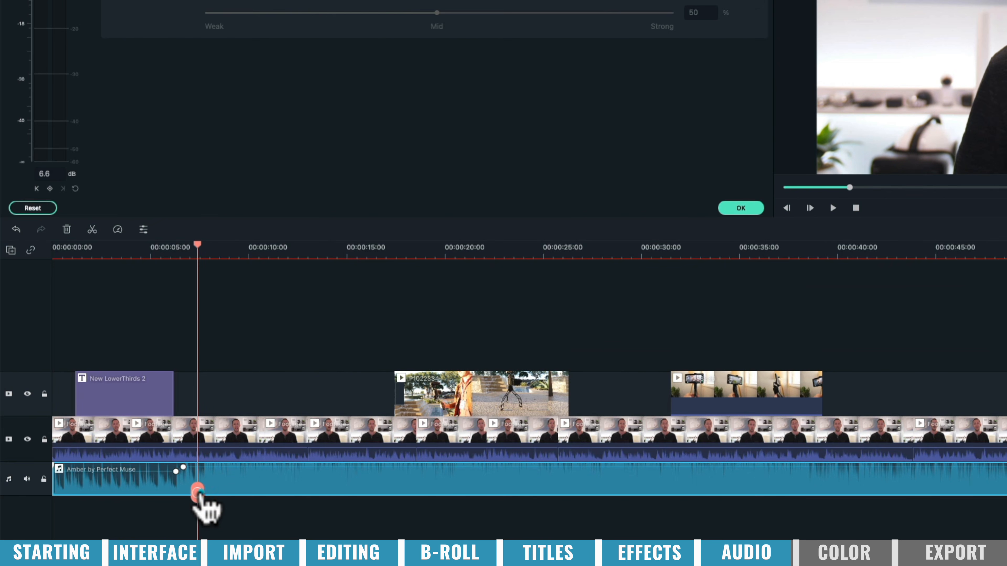
pyautogui.click(50, 188)
pyautogui.moveTo(197, 493); pyautogui.dragTo(207, 494)
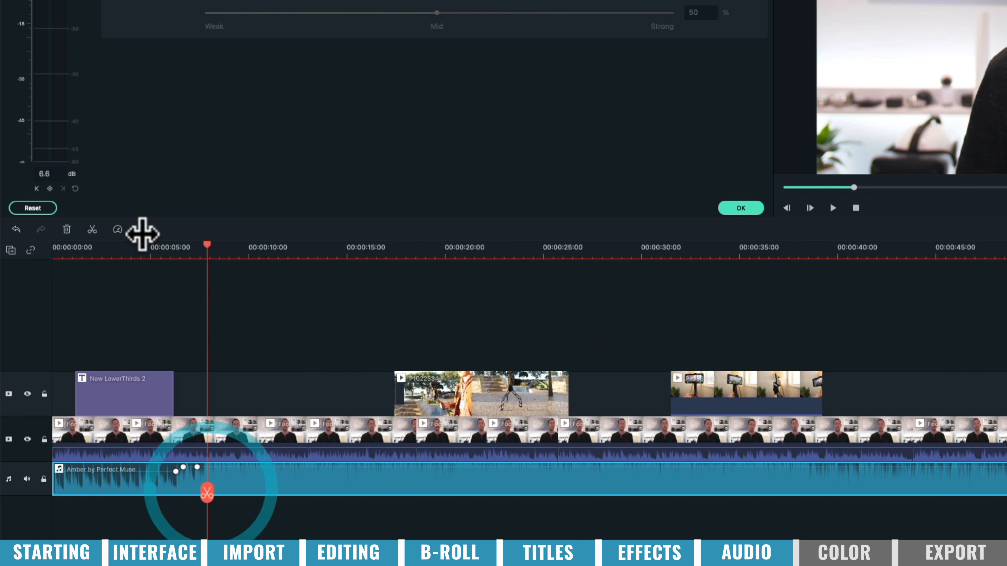
pyautogui.click(50, 188)
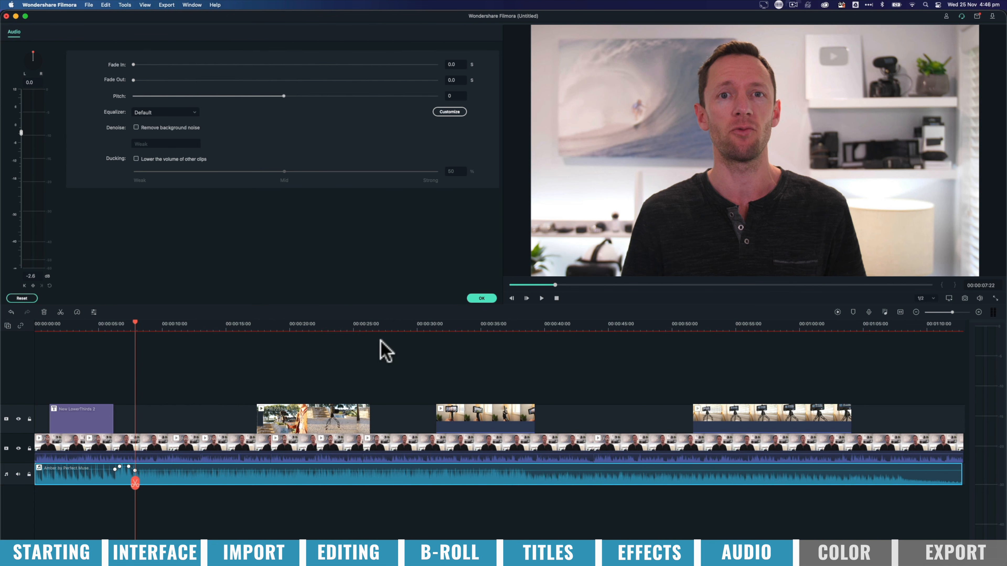
pyautogui.click(481, 298)
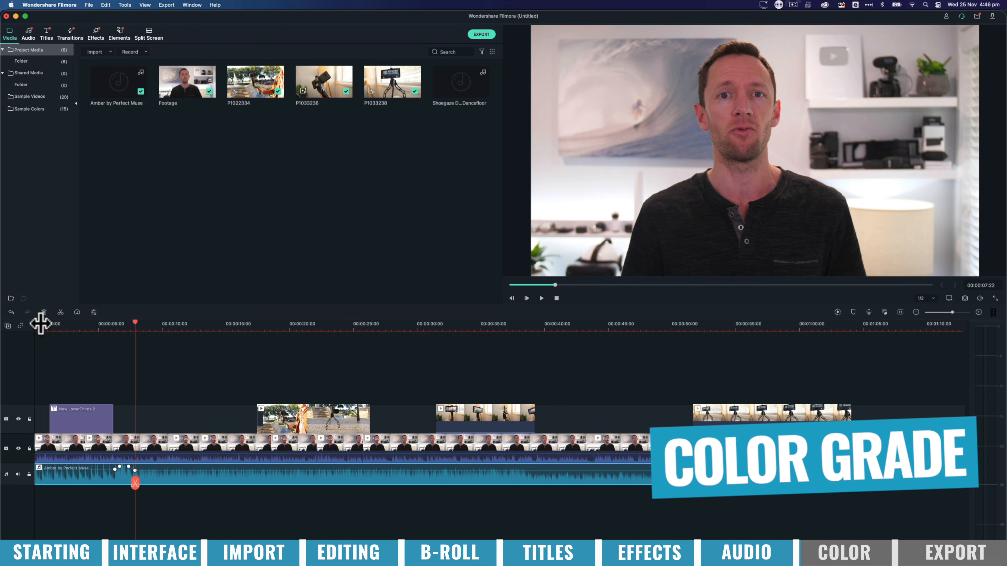
# Step: Move the playhead to 00:00:00:12 and open Color Correction for the first Footage clip
pyautogui.click(40, 325)
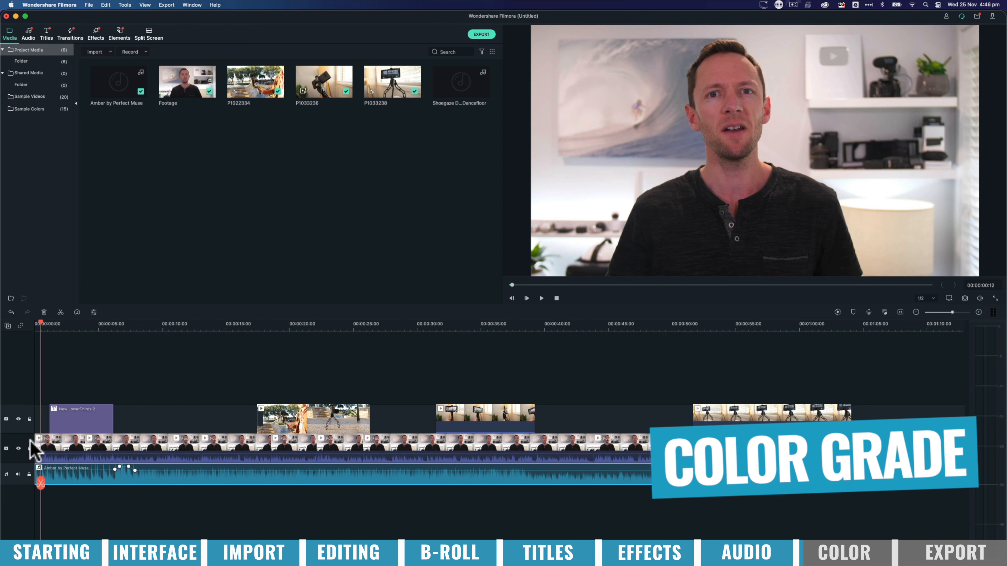
pyautogui.click(45, 443)
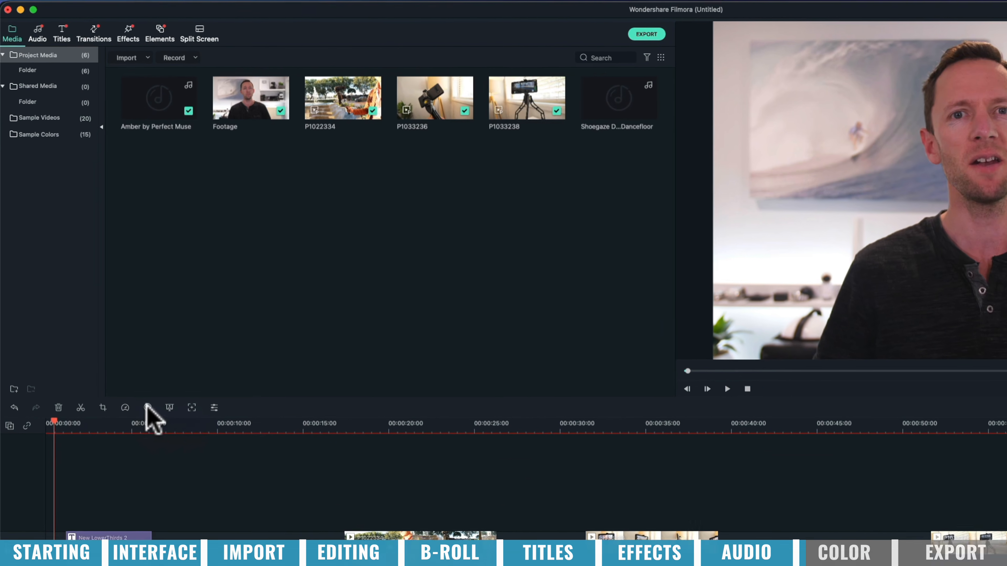
pyautogui.click(163, 448)
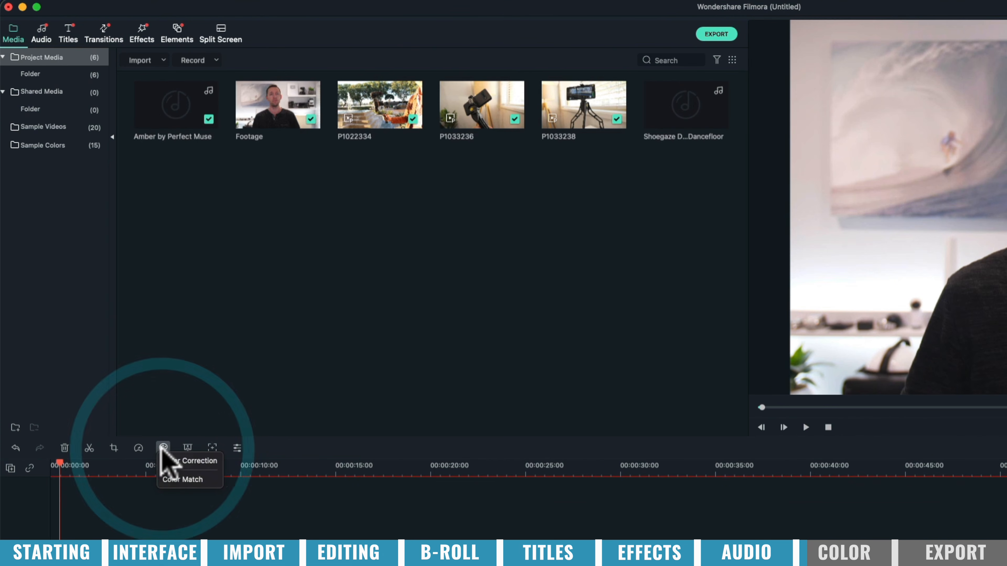
pyautogui.click(175, 462)
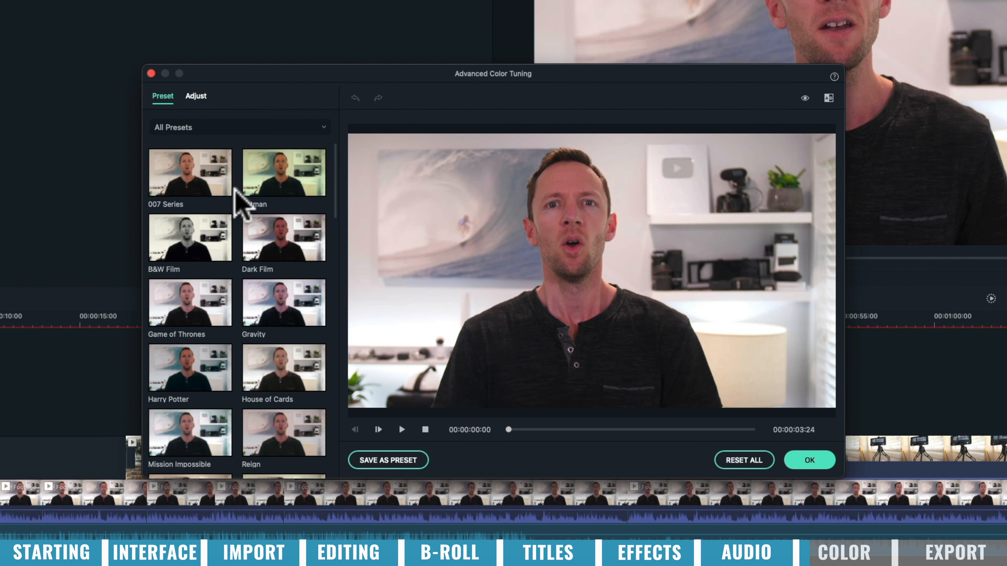
# Step: Try the Batman, B&W Film, Dark Film, Game of Thrones and Gravity color presets on the first Footage clip
pyautogui.click(215, 185)
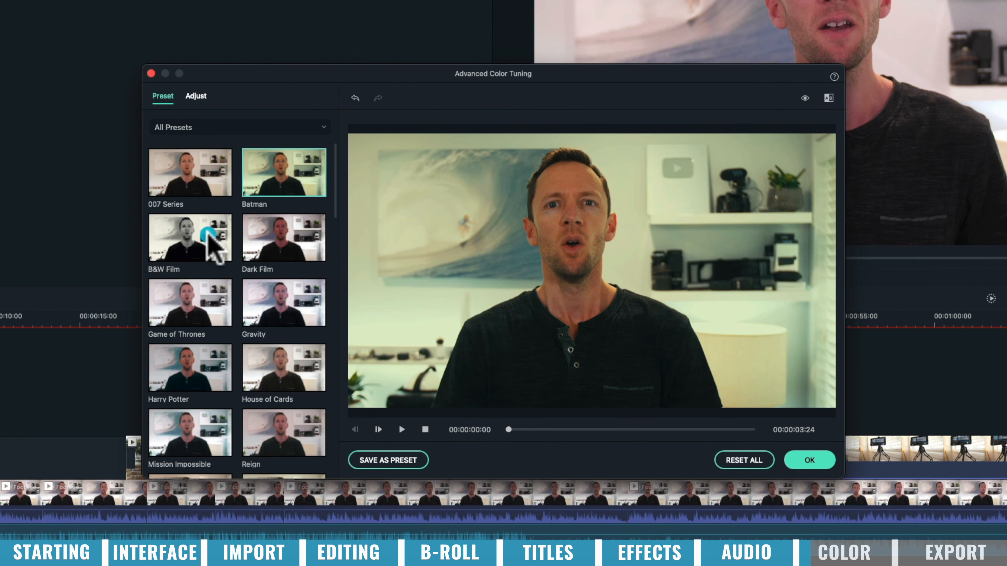
pyautogui.click(212, 234)
pyautogui.click(271, 238)
pyautogui.click(269, 296)
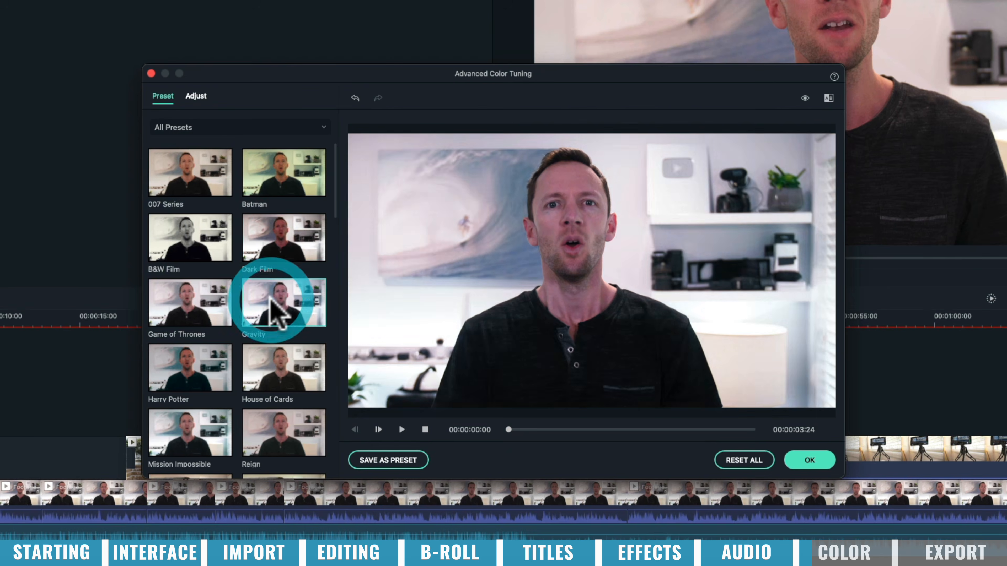
pyautogui.click(216, 304)
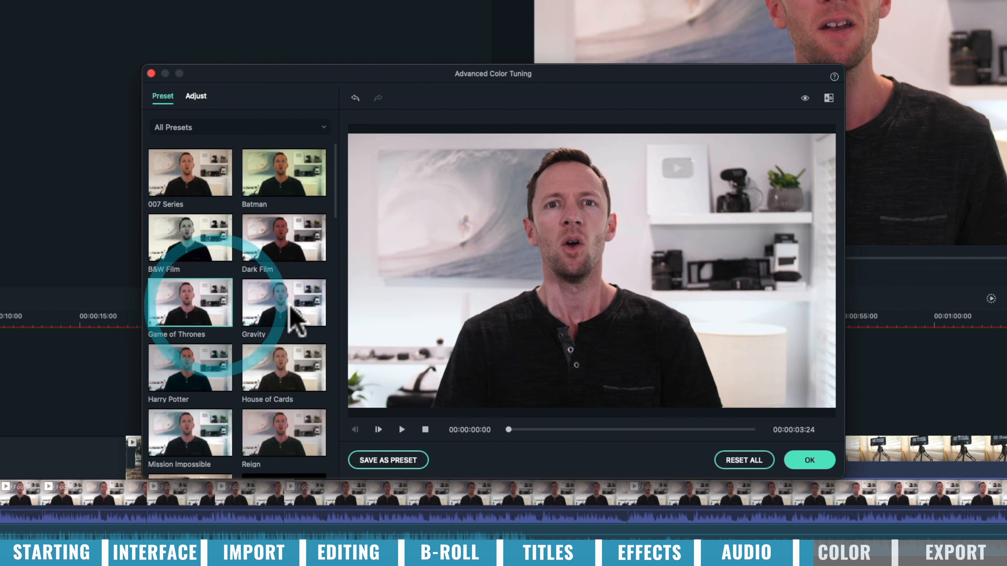
pyautogui.click(288, 305)
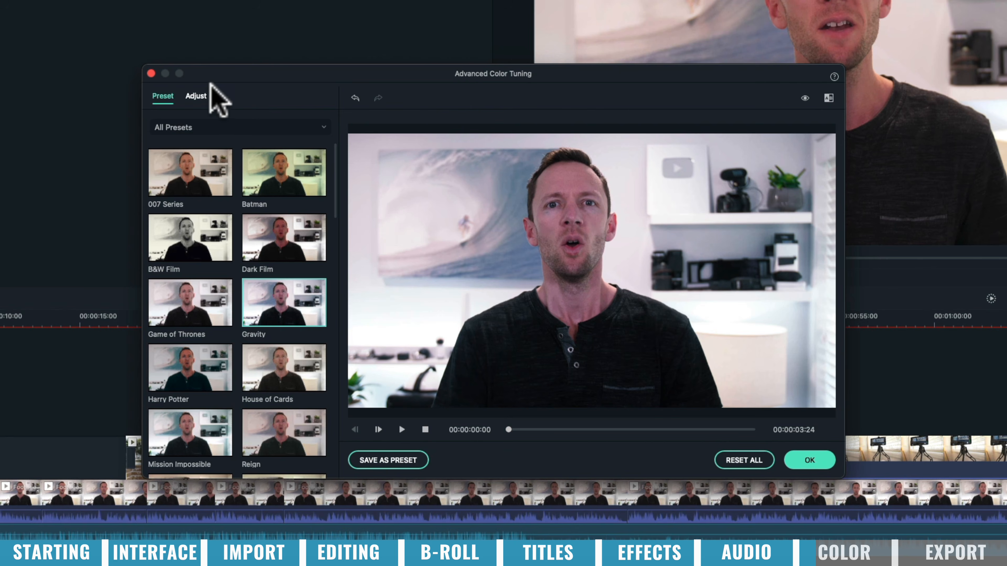
# Step: Look over the manual color adjustment options, return to the presets, and reset all color changes on the clip
pyautogui.click(197, 96)
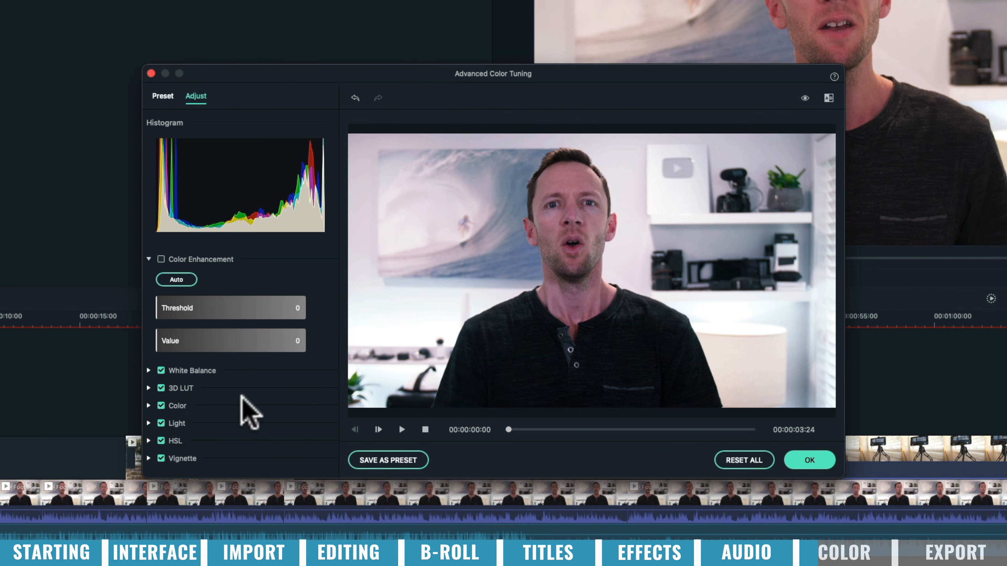
pyautogui.click(164, 96)
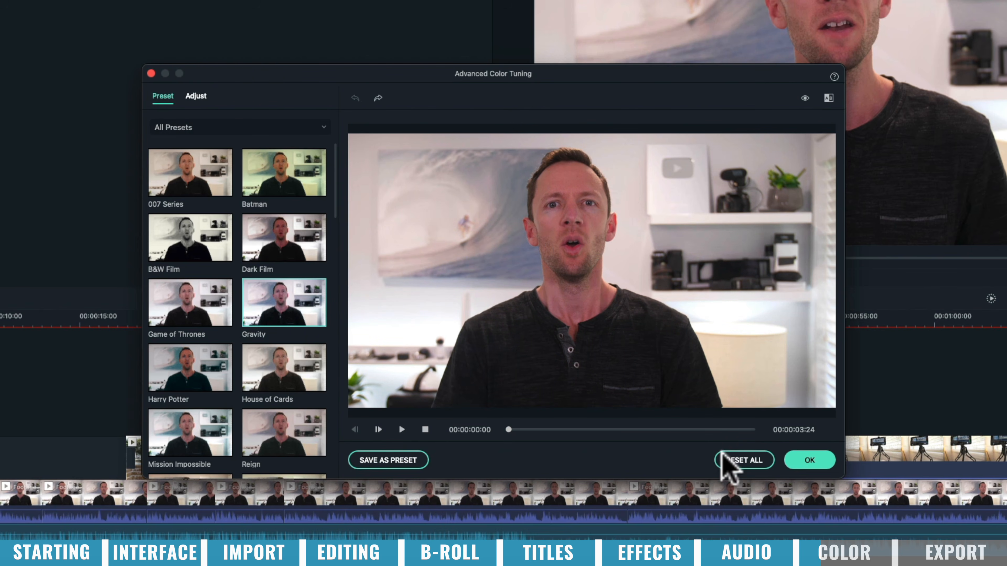
pyautogui.click(728, 461)
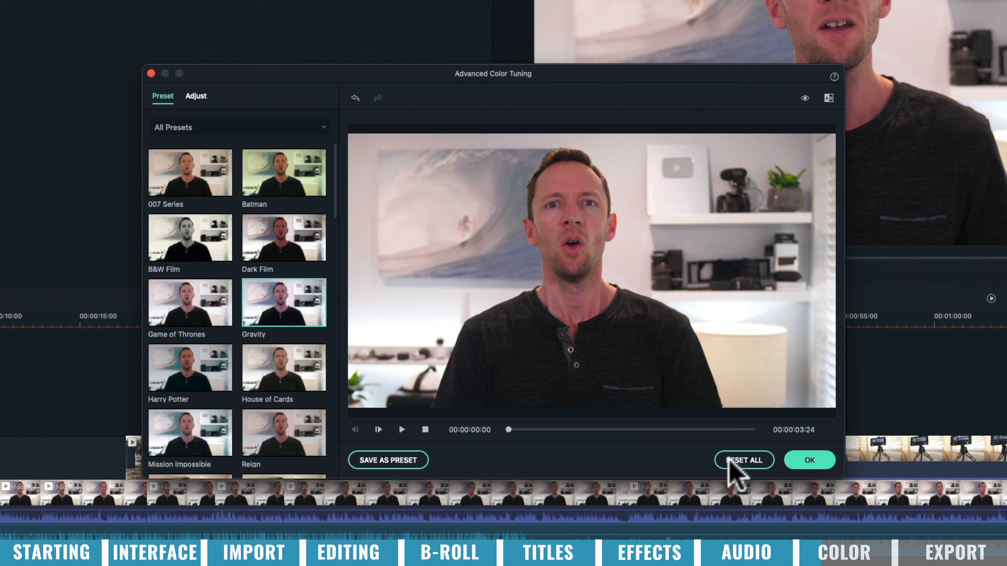
# Step: Try the automatic Color Enhancement on the first Footage clip and undo it
pyautogui.click(196, 96)
pyautogui.click(180, 279)
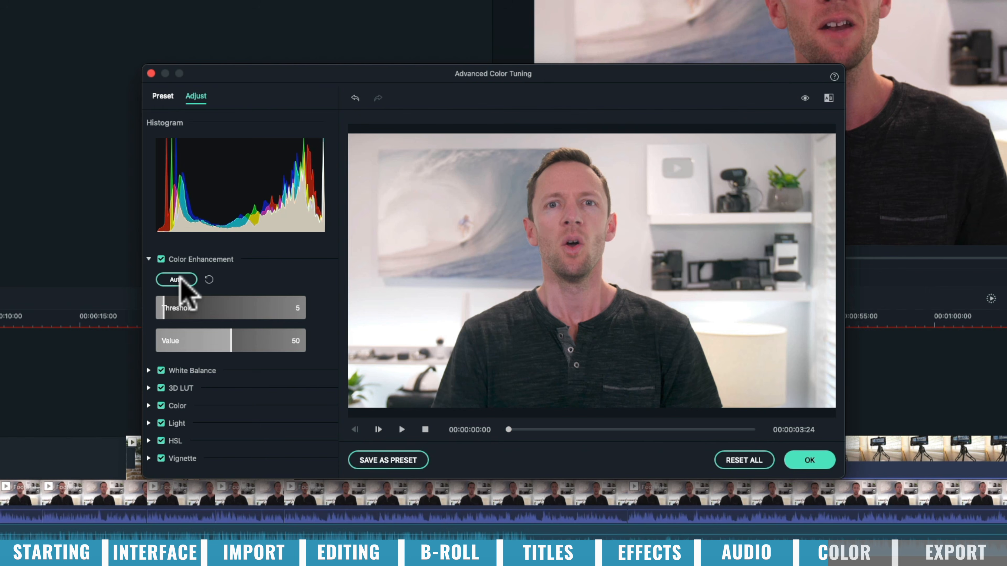
pyautogui.click(355, 98)
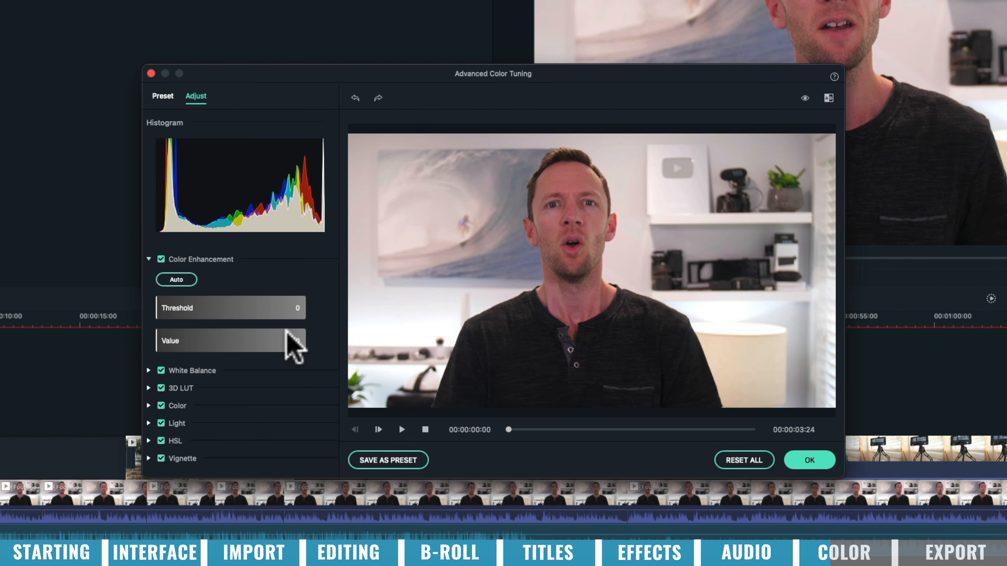
# Step: Set the first Footage clip's Exposure to -1 and Brightness to -3 in the manual color adjustments
pyautogui.click(150, 406)
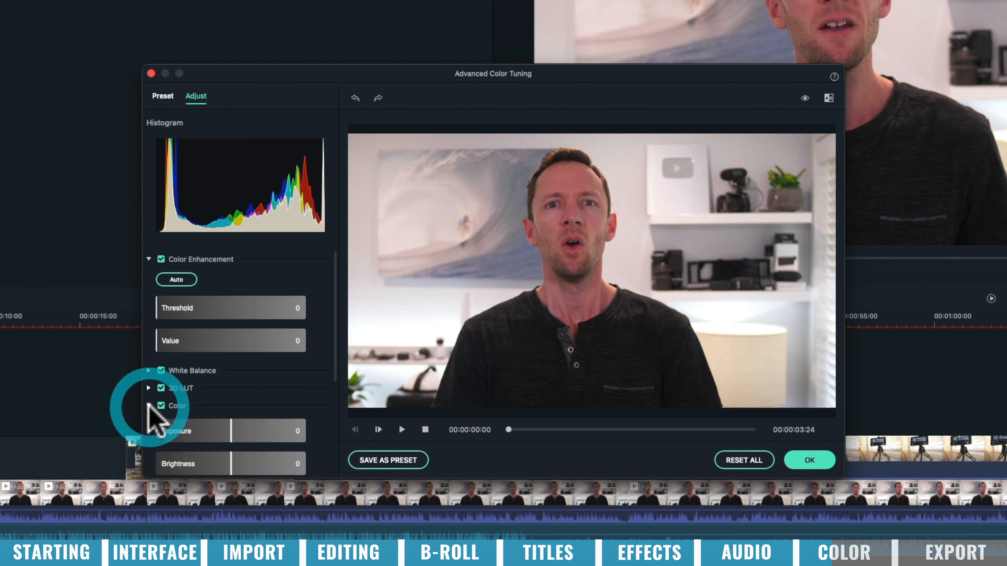
pyautogui.scroll(-2, 294, 363)
pyautogui.scroll(-5, 296, 367)
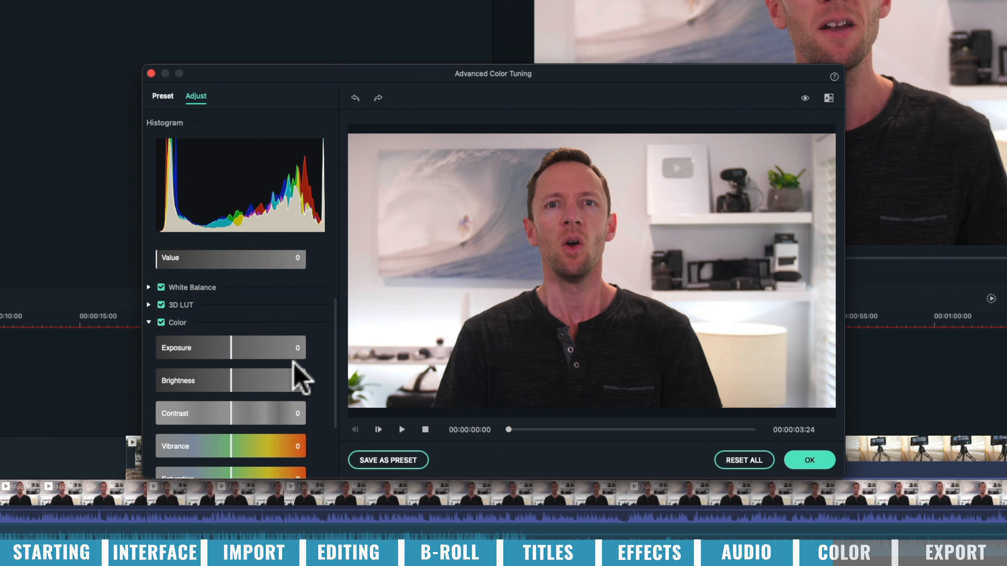
pyautogui.scroll(-2, 321, 367)
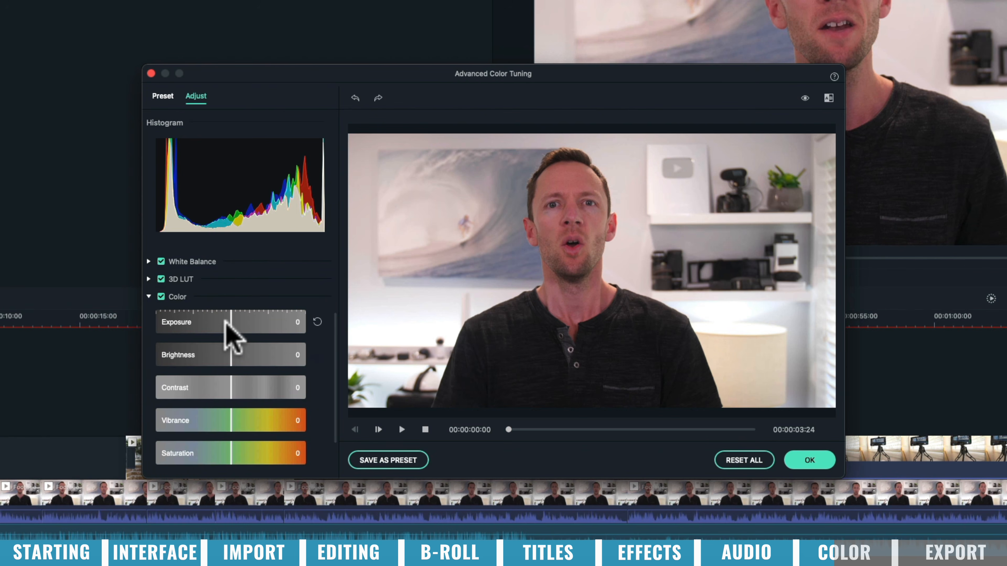
pyautogui.moveTo(229, 321); pyautogui.dragTo(229, 355)
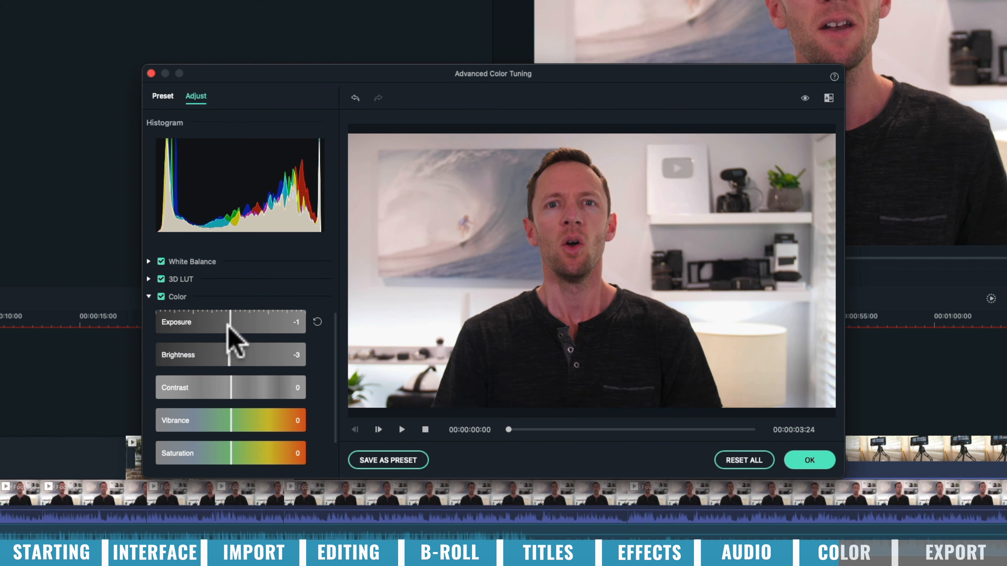
# Step: Cool the clip's white balance to Temperature -18 and leave Tint at 0
pyautogui.click(148, 262)
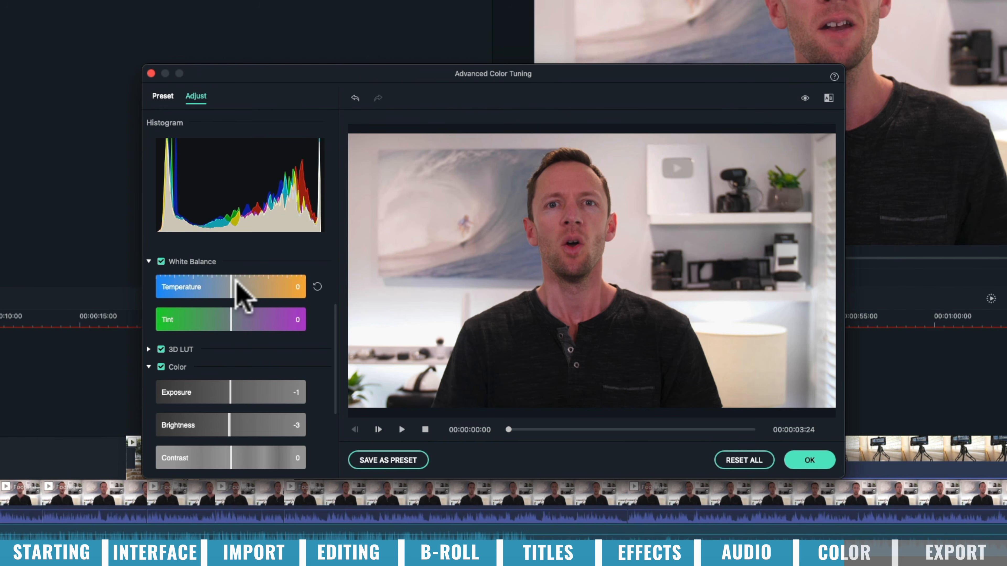
pyautogui.moveTo(232, 285)
pyautogui.mouseDown()
pyautogui.moveTo(178, 288)
pyautogui.moveTo(273, 294)
pyautogui.moveTo(237, 295)
pyautogui.mouseUp()
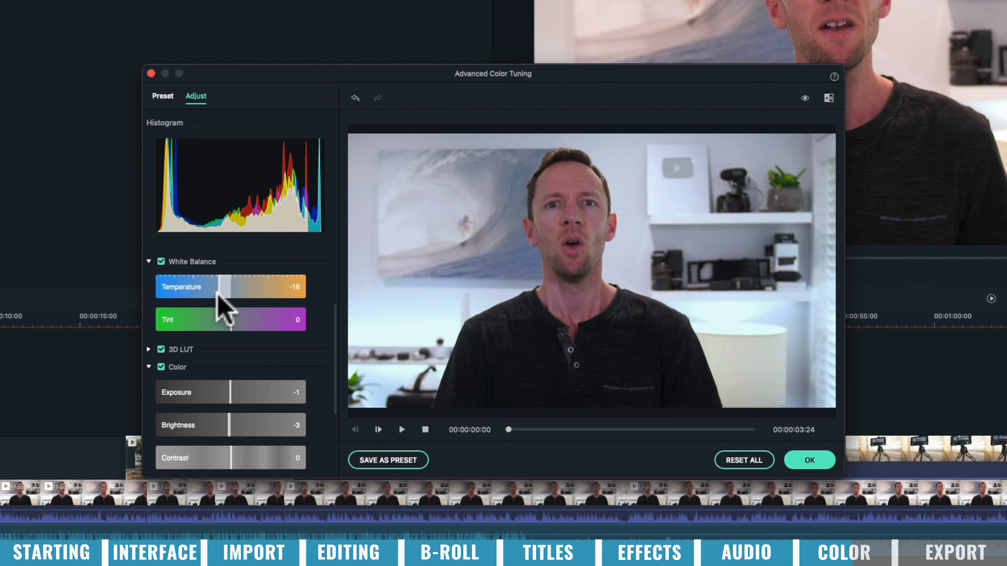
pyautogui.moveTo(223, 296); pyautogui.dragTo(218, 289)
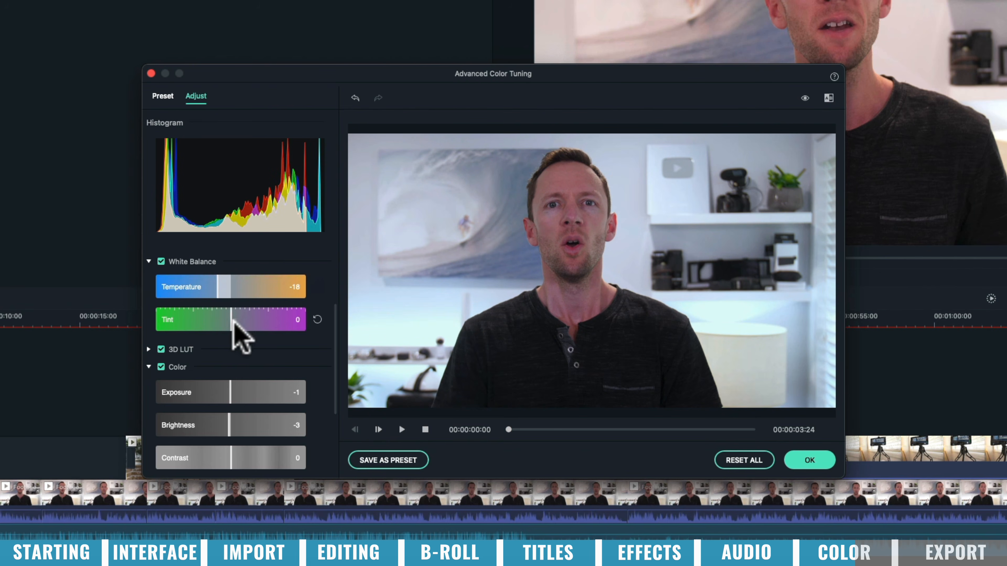
pyautogui.moveTo(226, 321)
pyautogui.mouseDown()
pyautogui.moveTo(215, 321)
pyautogui.moveTo(231, 322)
pyautogui.mouseUp()
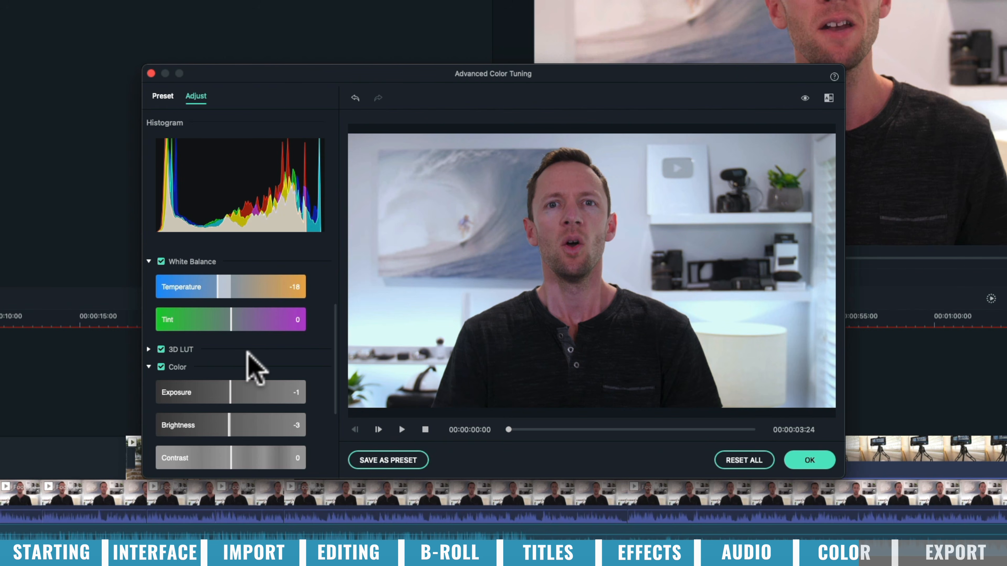
# Step: Set the clip's Vibrance to 18 and lower its Brightness to -6
pyautogui.scroll(-5, 247, 352)
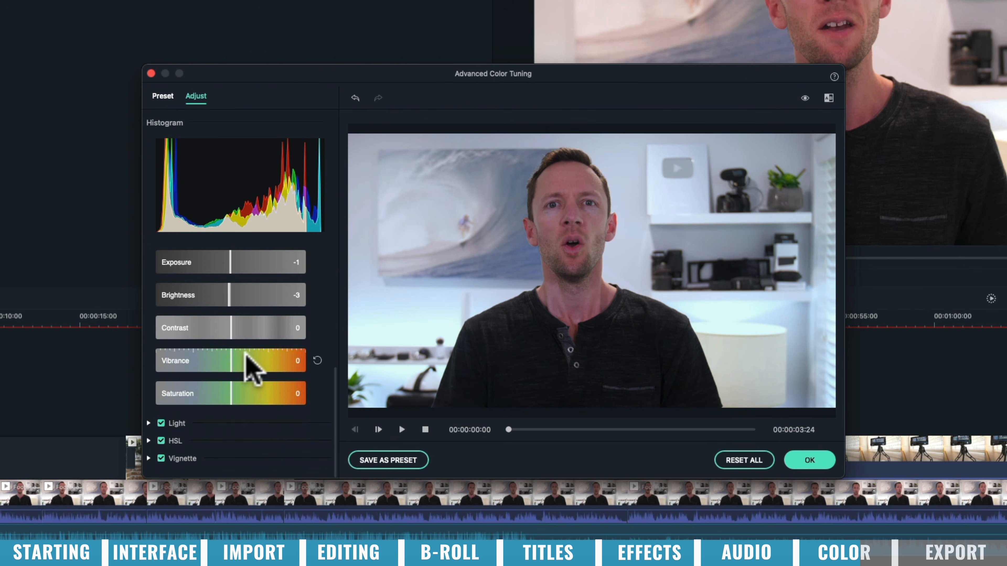
pyautogui.moveTo(234, 362); pyautogui.dragTo(245, 362)
pyautogui.moveTo(228, 295); pyautogui.dragTo(226, 295)
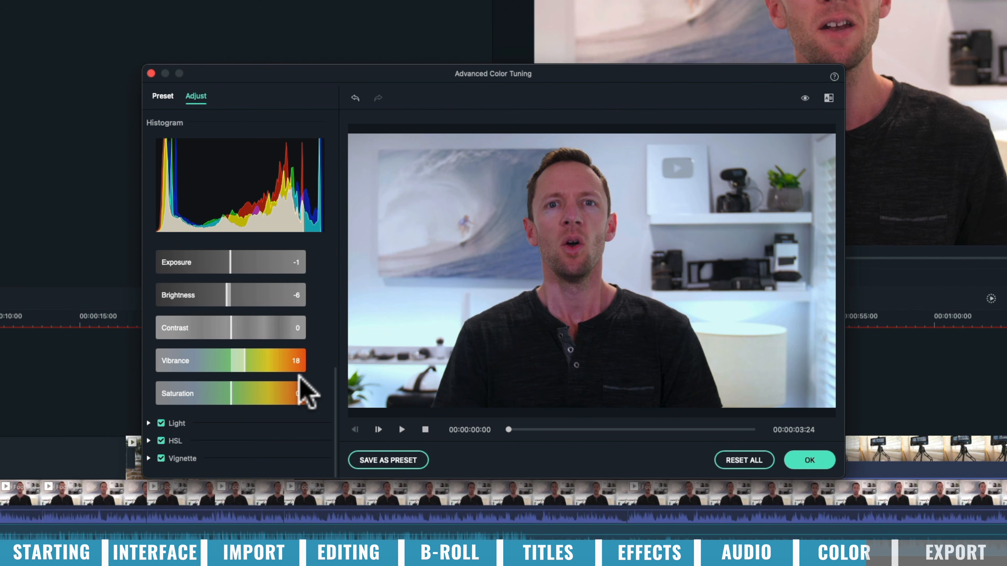
# Step: Compare the first Footage clip before and after the color adjustments
pyautogui.click(805, 98)
pyautogui.click(805, 98)
pyautogui.click(805, 98)
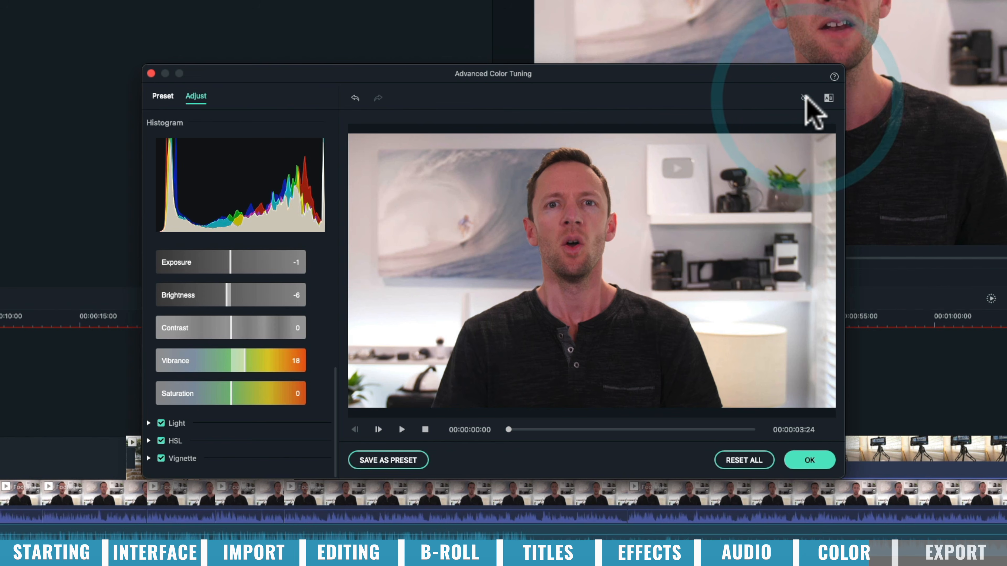
pyautogui.click(805, 97)
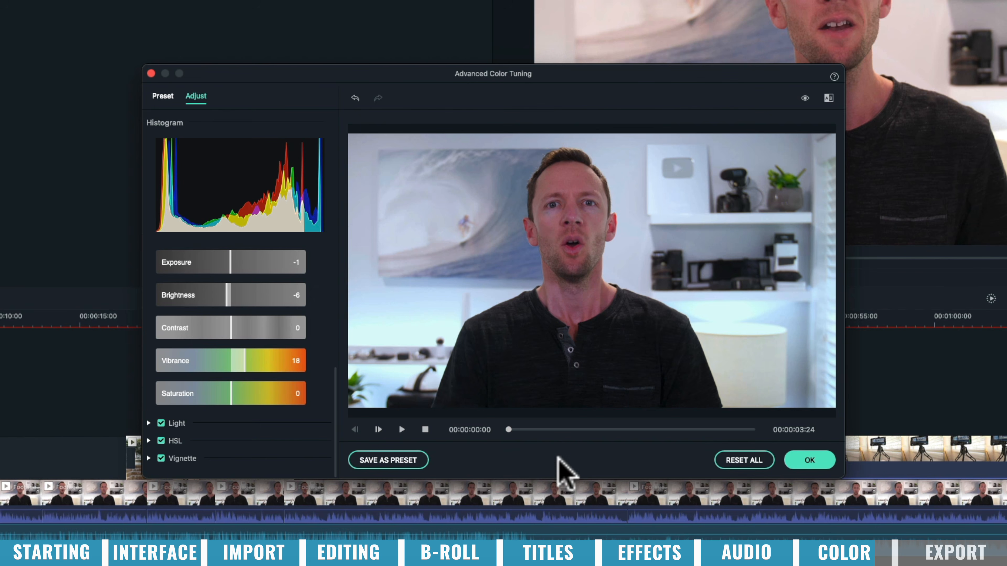
# Step: Save the color adjustments as a custom preset named JB and apply them to the clip
pyautogui.click(383, 461)
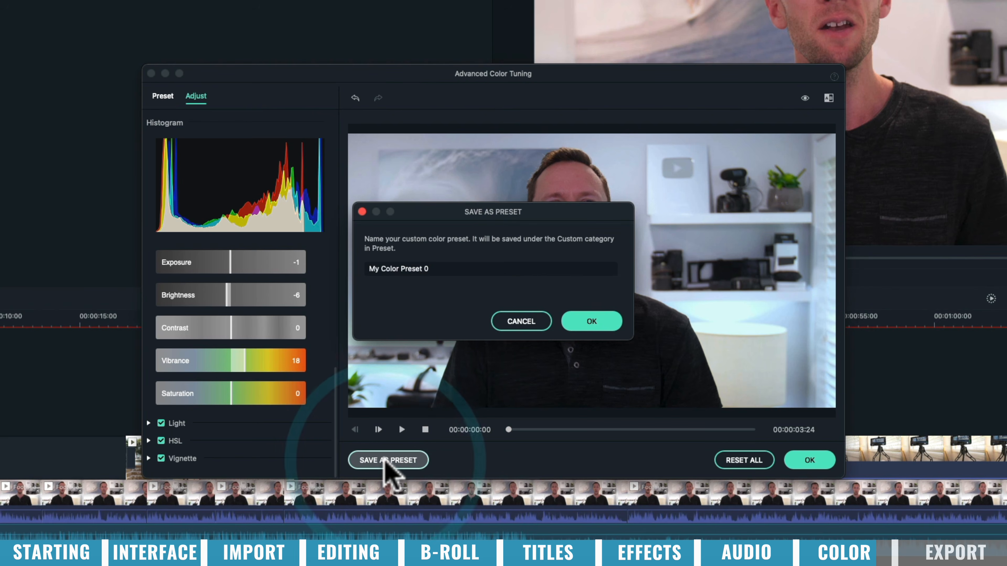
pyautogui.tripleClick(517, 268)
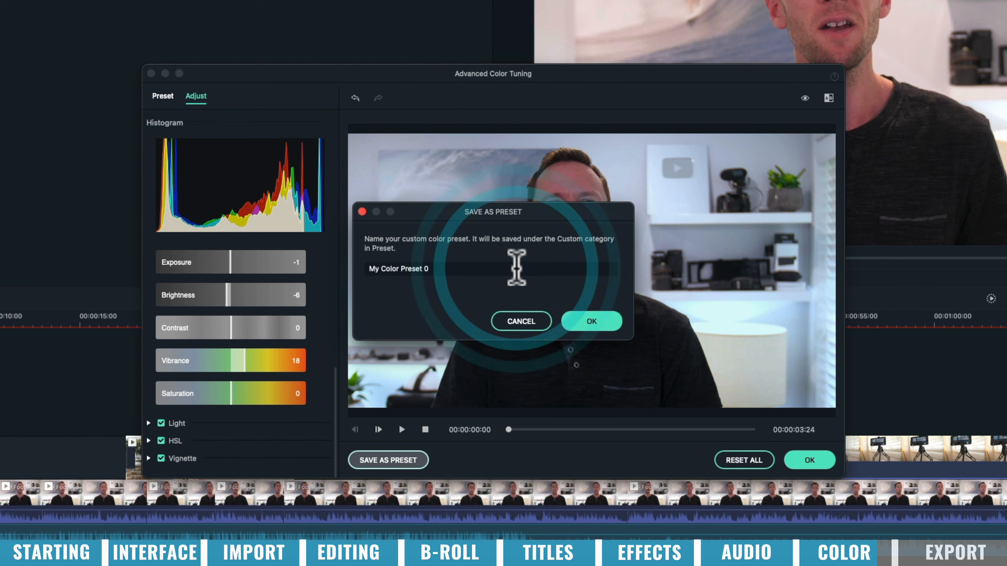
pyautogui.press('BackSpace')
pyautogui.write('JB')
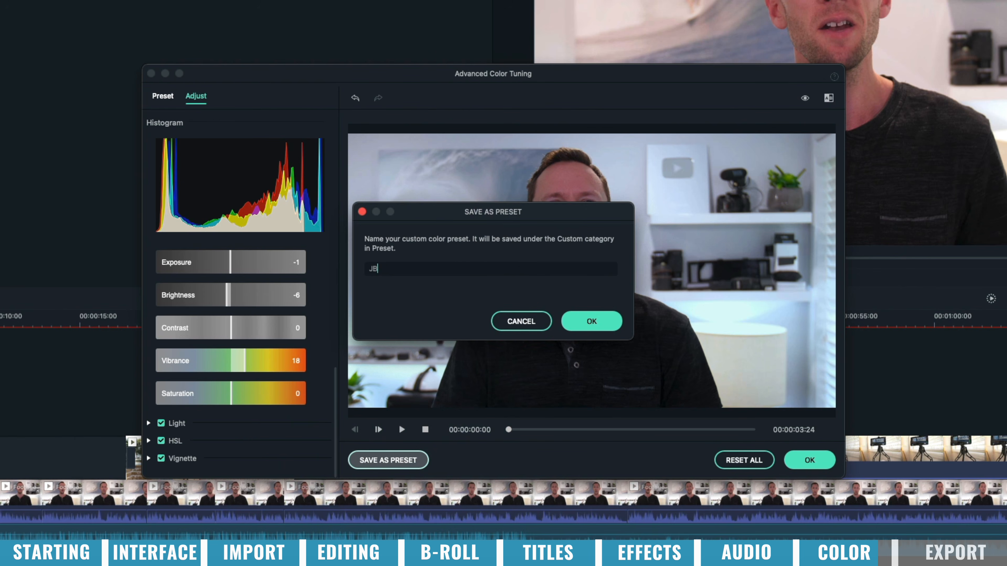
pyautogui.click(593, 322)
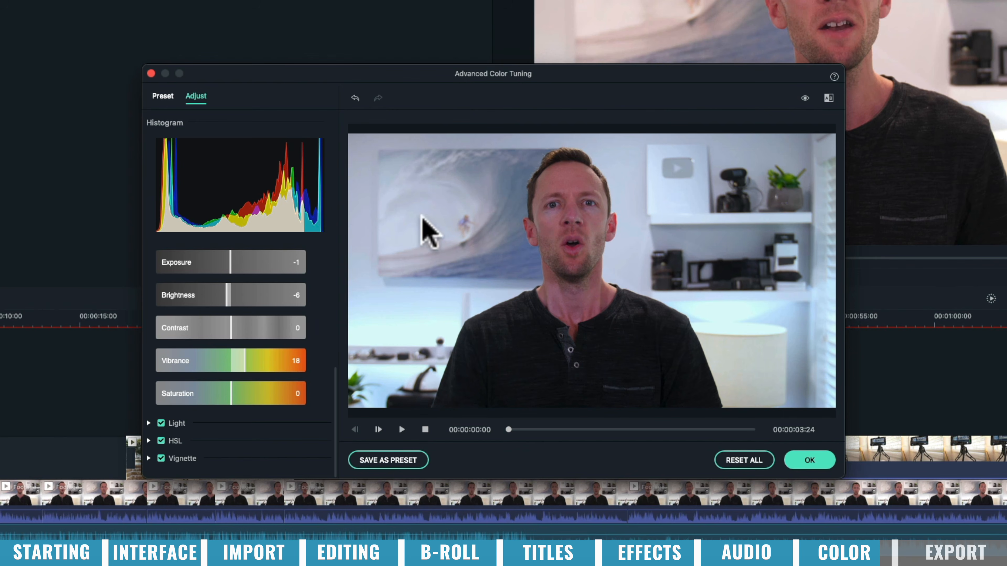
pyautogui.click(808, 462)
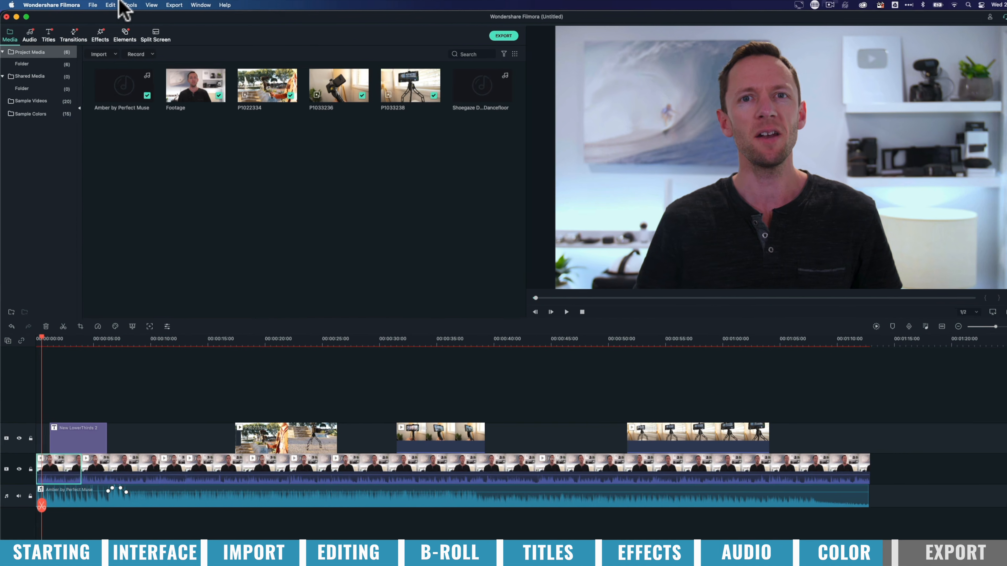
# Step: Copy the first Footage clip's effects and paste them onto all the other Footage clips on the track
pyautogui.click(111, 5)
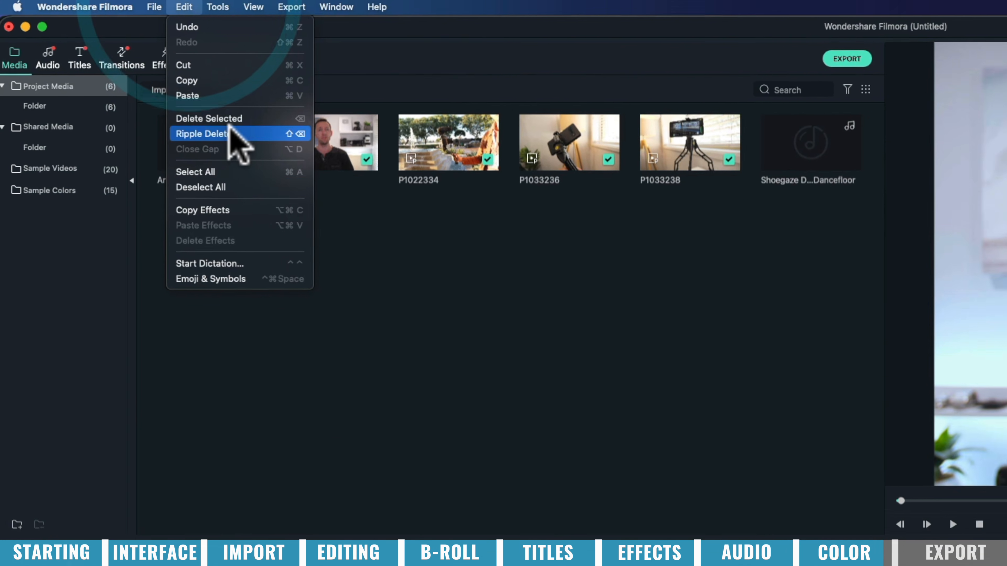
pyautogui.click(256, 223)
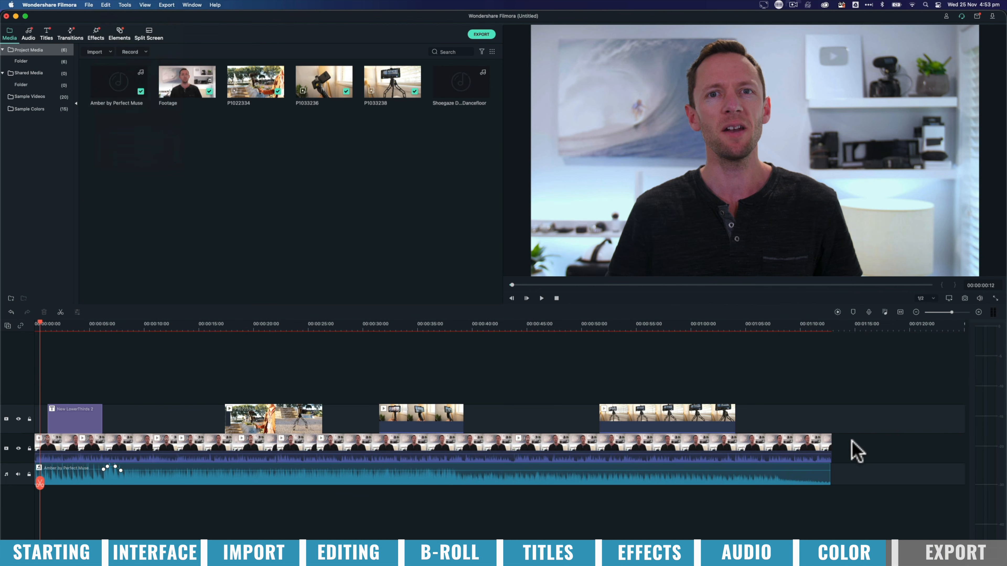
pyautogui.moveTo(853, 441); pyautogui.dragTo(133, 442)
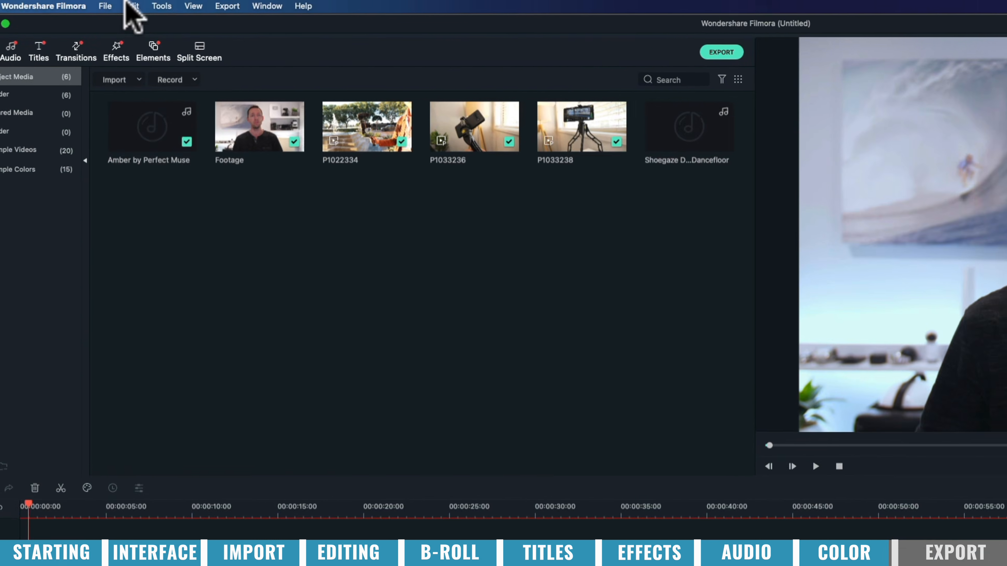
pyautogui.click(113, 5)
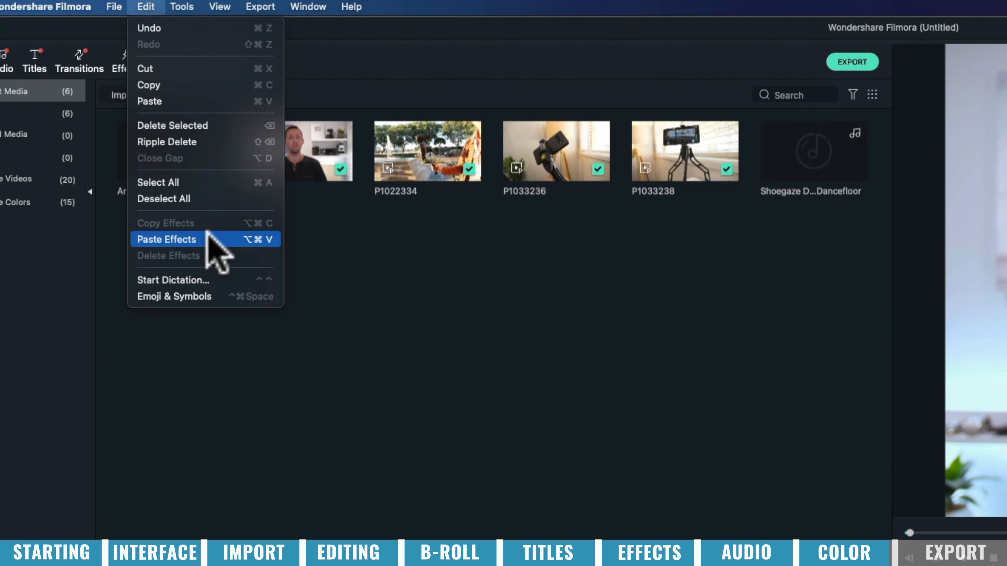
pyautogui.click(208, 239)
# Step: Check the graded footage at 00:00:45:21, and view the second B-roll clip by selecting it and moving the playhead onto it
pyautogui.moveTo(140, 516); pyautogui.dragTo(620, 525)
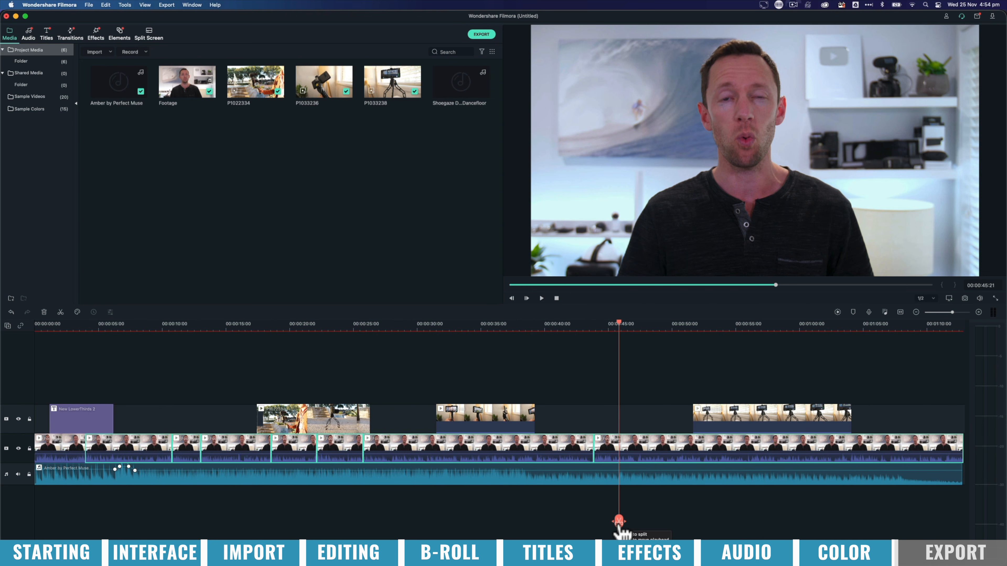
pyautogui.click(476, 411)
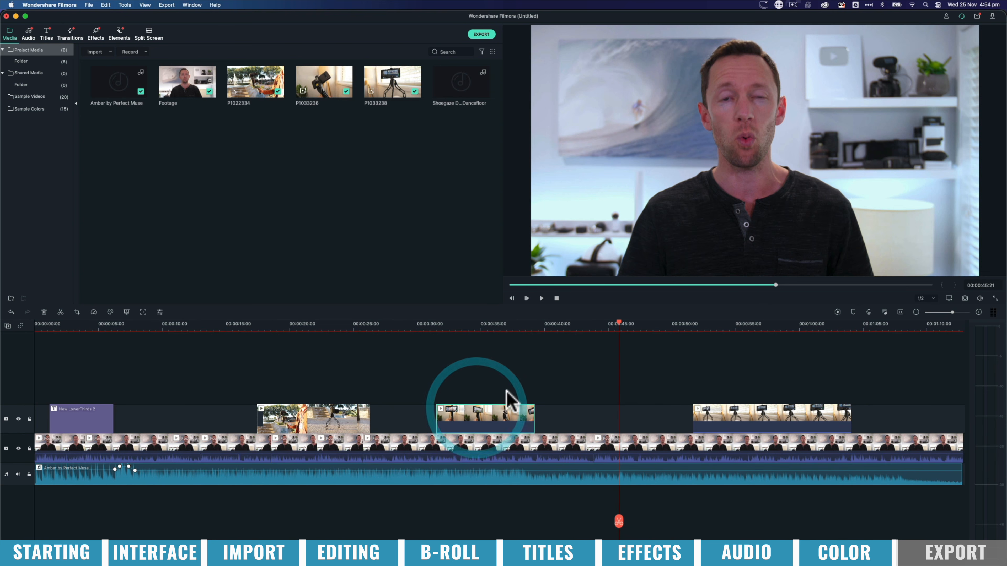
pyautogui.click(487, 323)
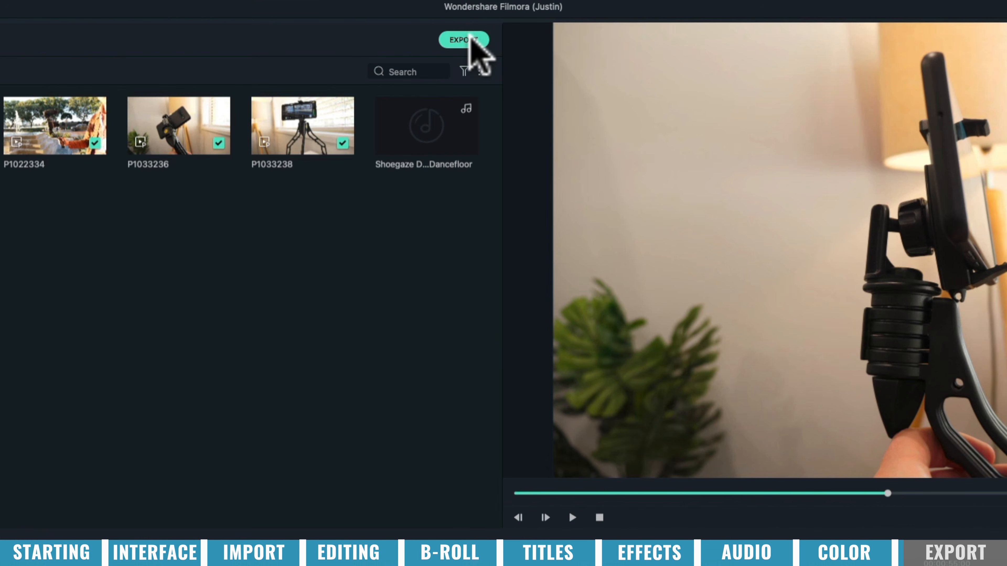
# Step: Open the project's export options and choose MP4 as the output format
pyautogui.click(486, 35)
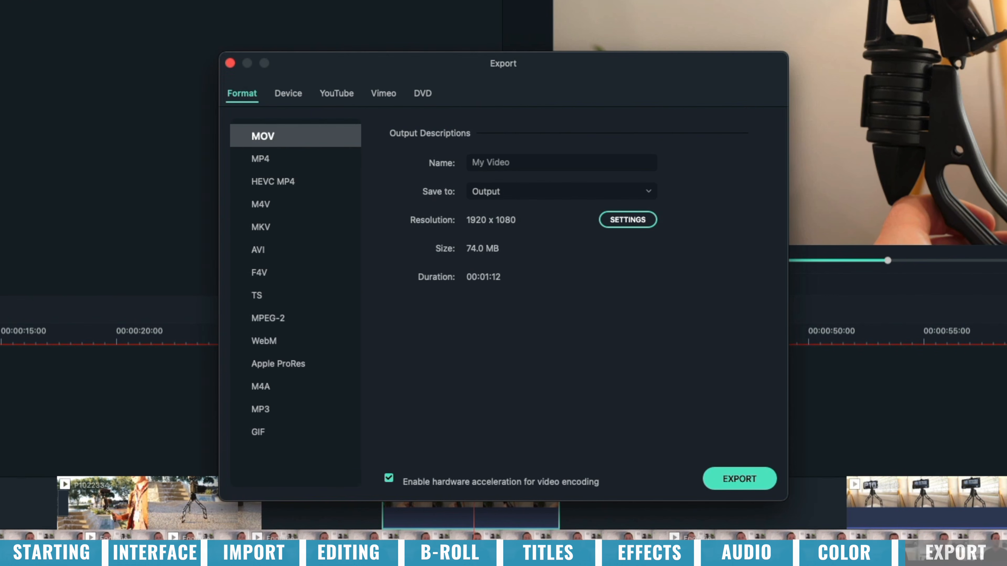
pyautogui.click(262, 158)
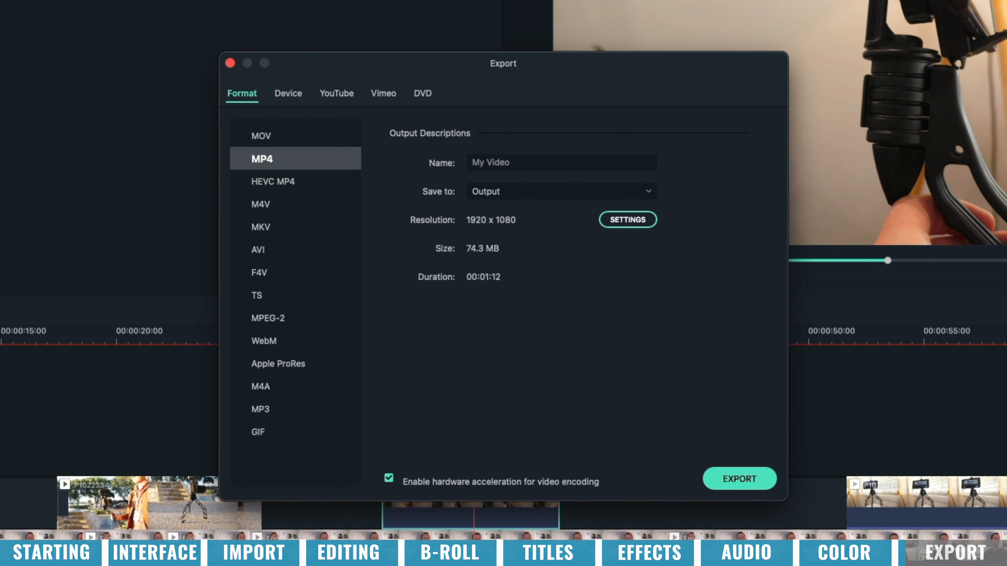
pyautogui.click(282, 136)
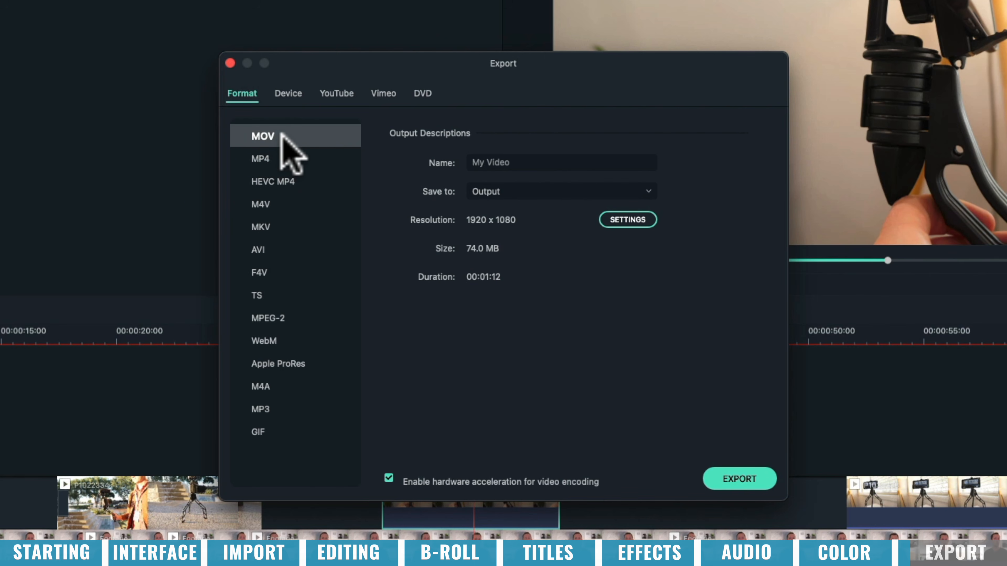
pyautogui.click(283, 161)
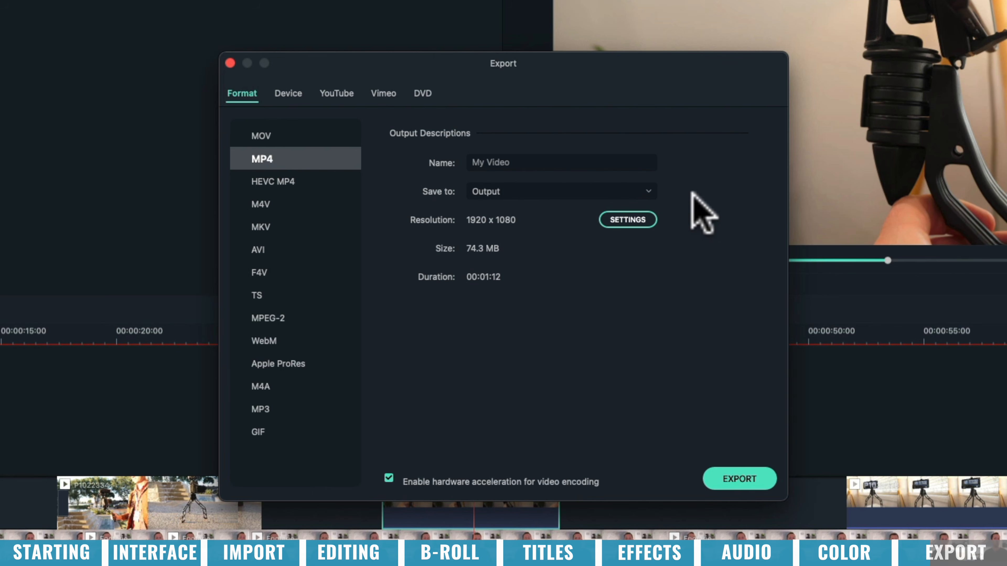
# Step: Review the MP4 quality, video and audio encoding settings and the YouTube upload options, and return to the MP4 export
pyautogui.click(627, 220)
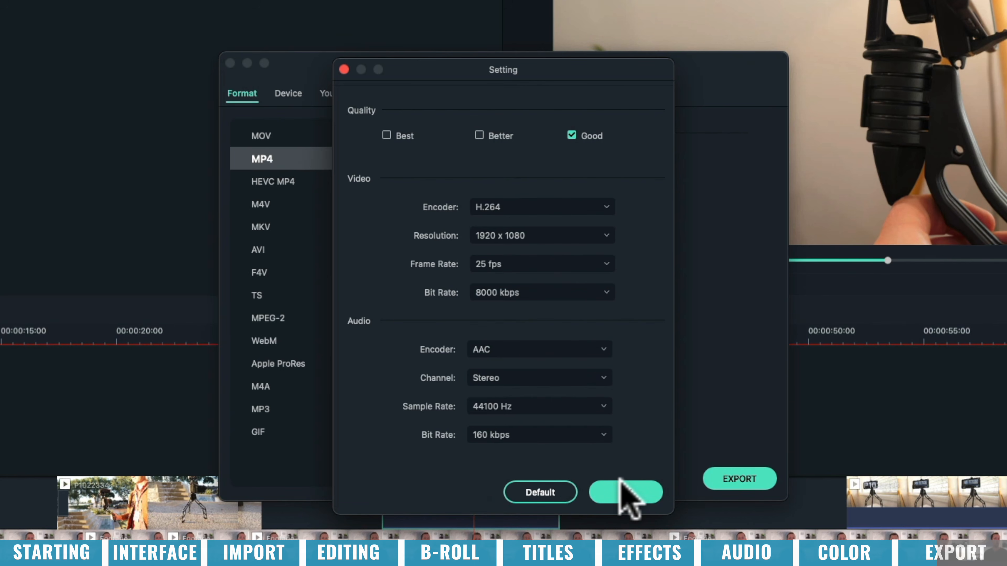
pyautogui.click(631, 494)
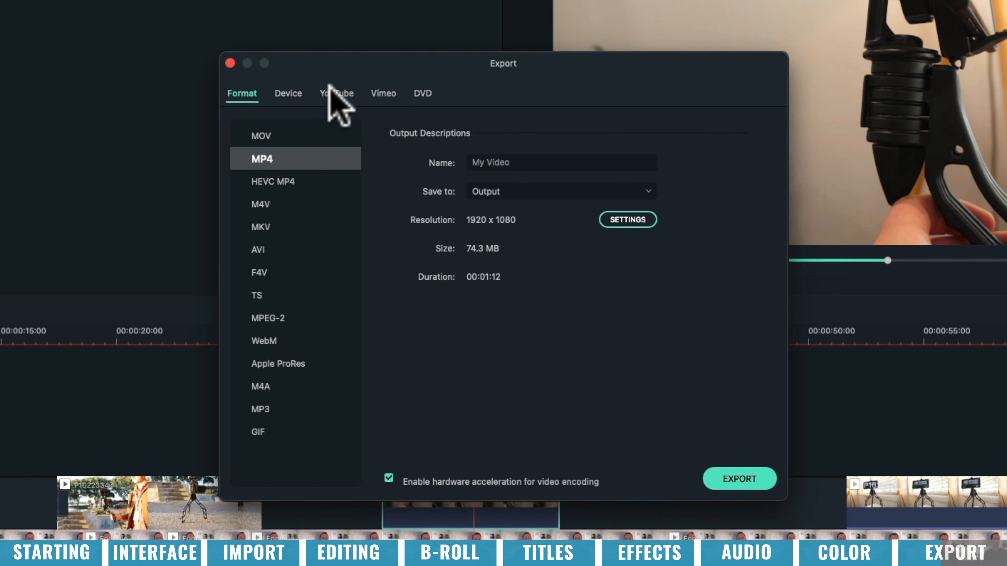
pyautogui.click(340, 92)
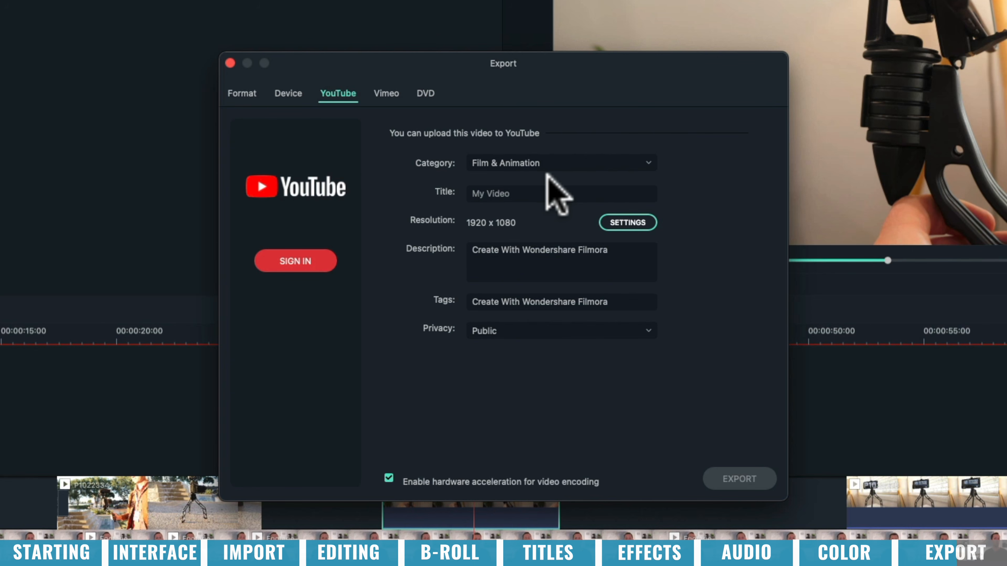
pyautogui.click(241, 93)
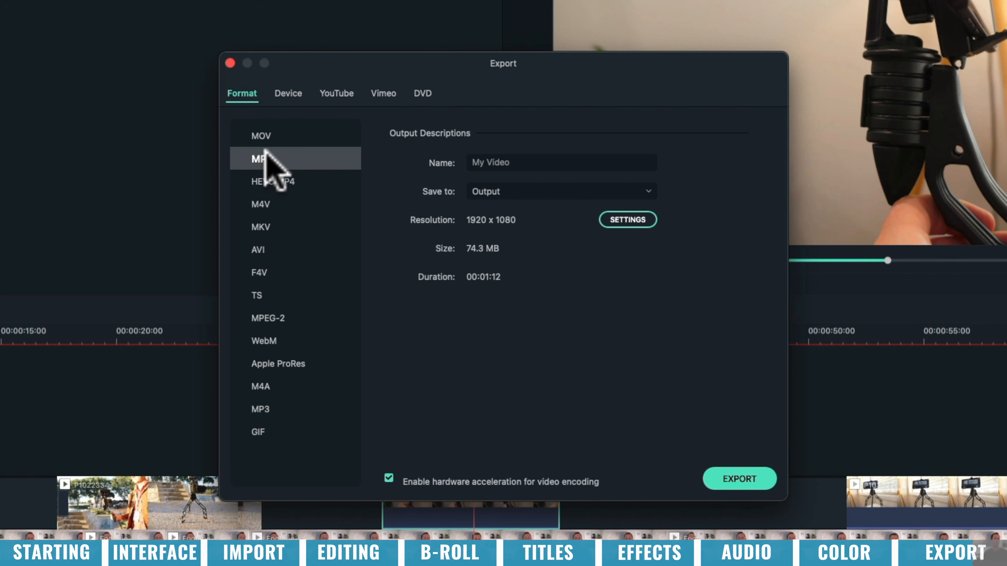
# Step: Name the output VIDEO, choose Desktop as the save location, and start the export
pyautogui.click(562, 167)
pyautogui.tripleClick(562, 166)
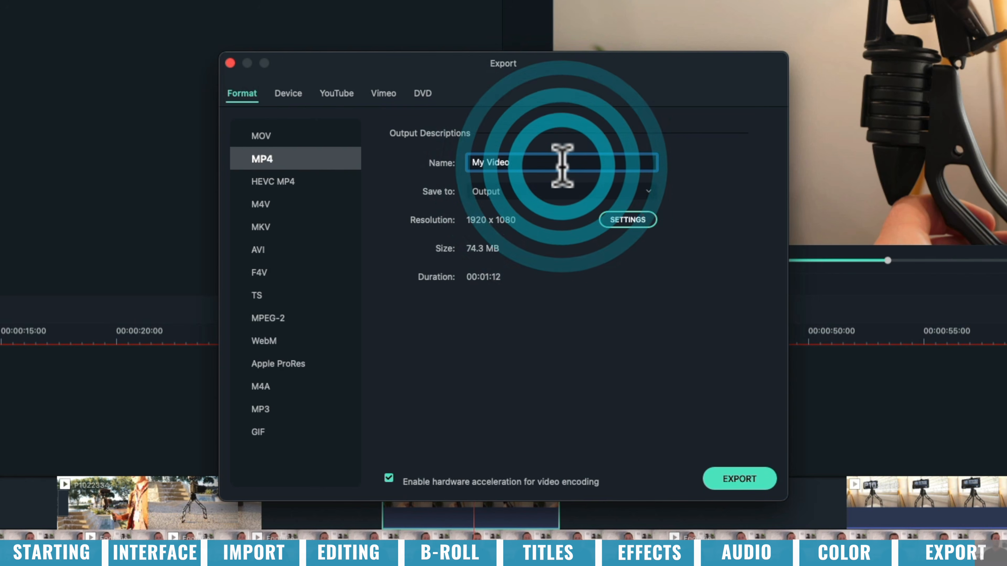
pyautogui.write('VIDEO')
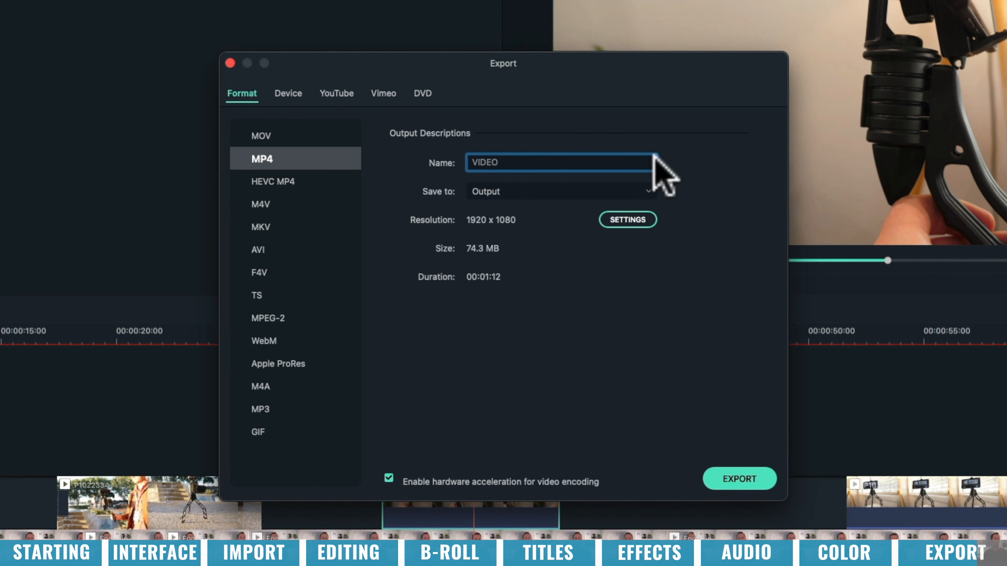
pyautogui.click(568, 191)
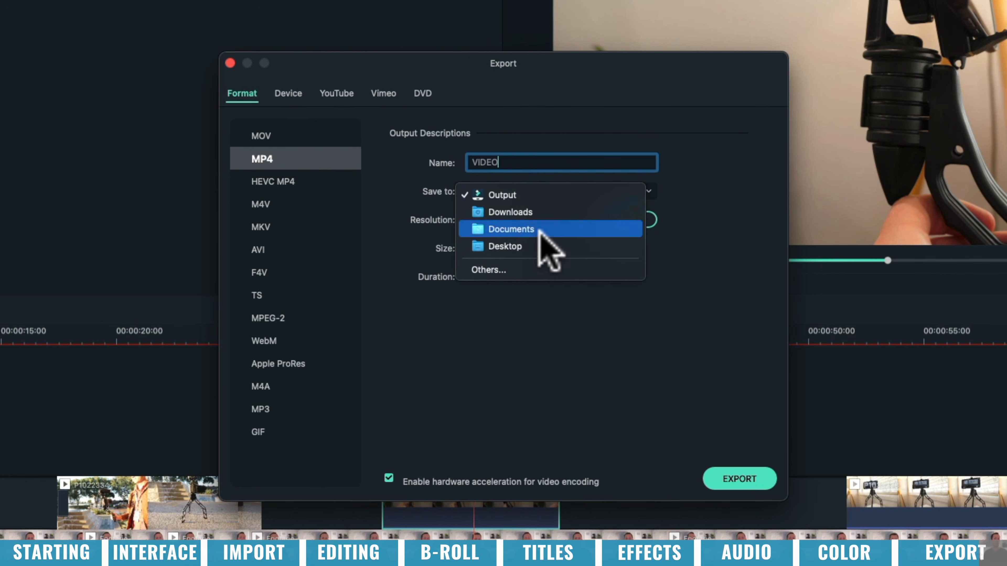
pyautogui.click(523, 245)
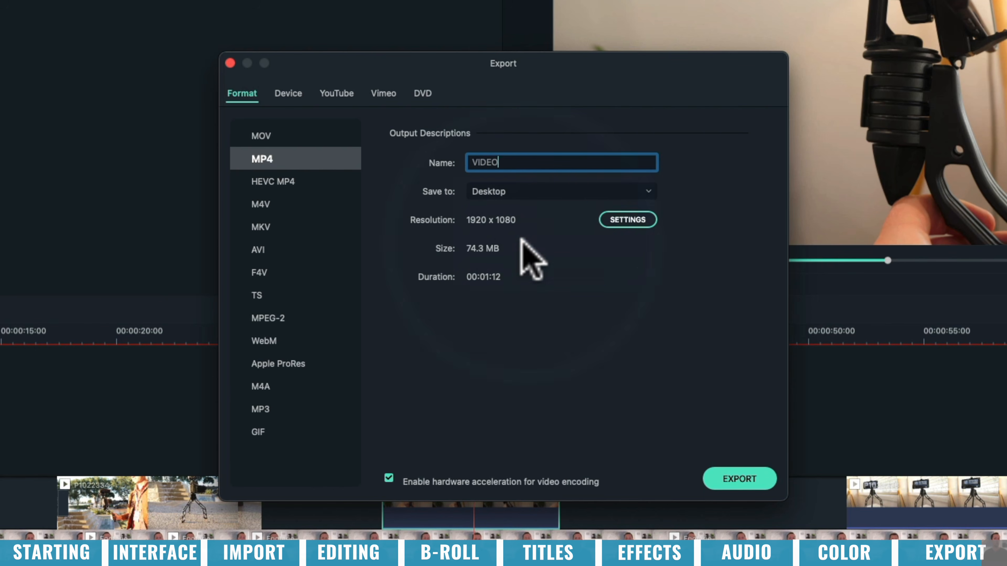
pyautogui.click(751, 481)
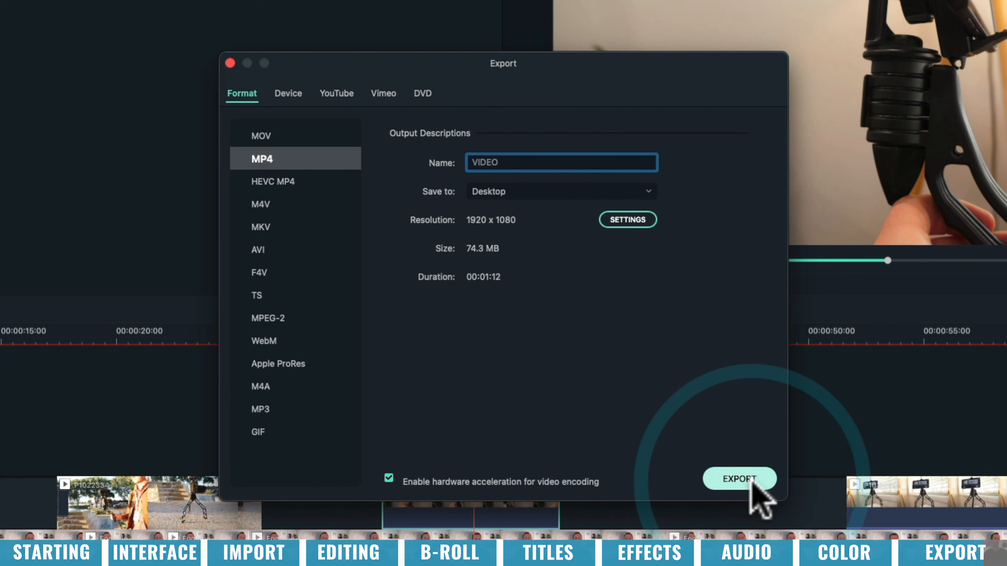